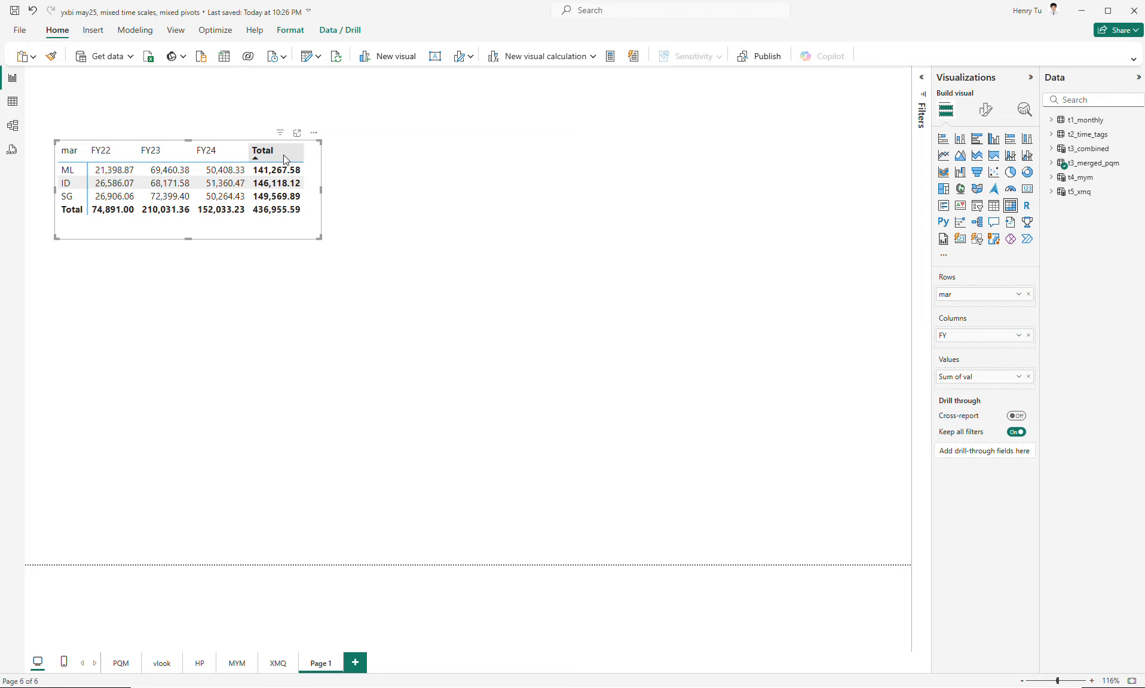
- Inspect the FY24, FY23 and FY22 columns and the ML value for FY23 in the matrix by highlighting each
{"action": "left_click", "coordinate": [222, 152]}
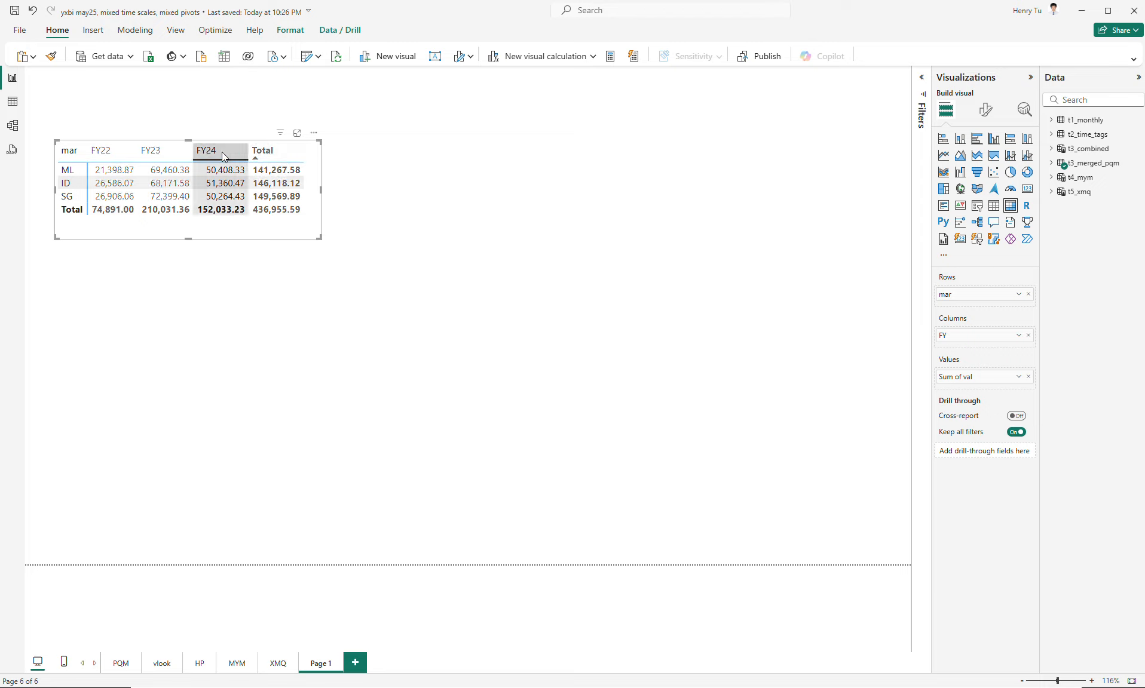
{"action": "left_click", "coordinate": [168, 151]}
{"action": "left_click", "coordinate": [118, 153]}
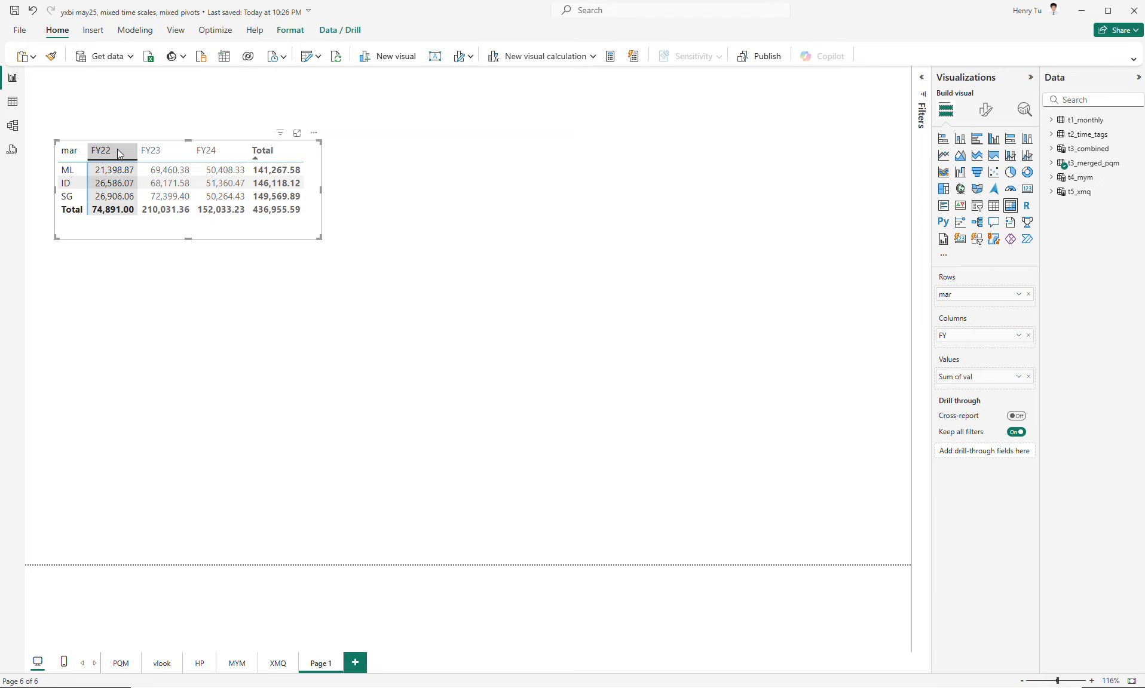
{"action": "left_click", "coordinate": [171, 173]}
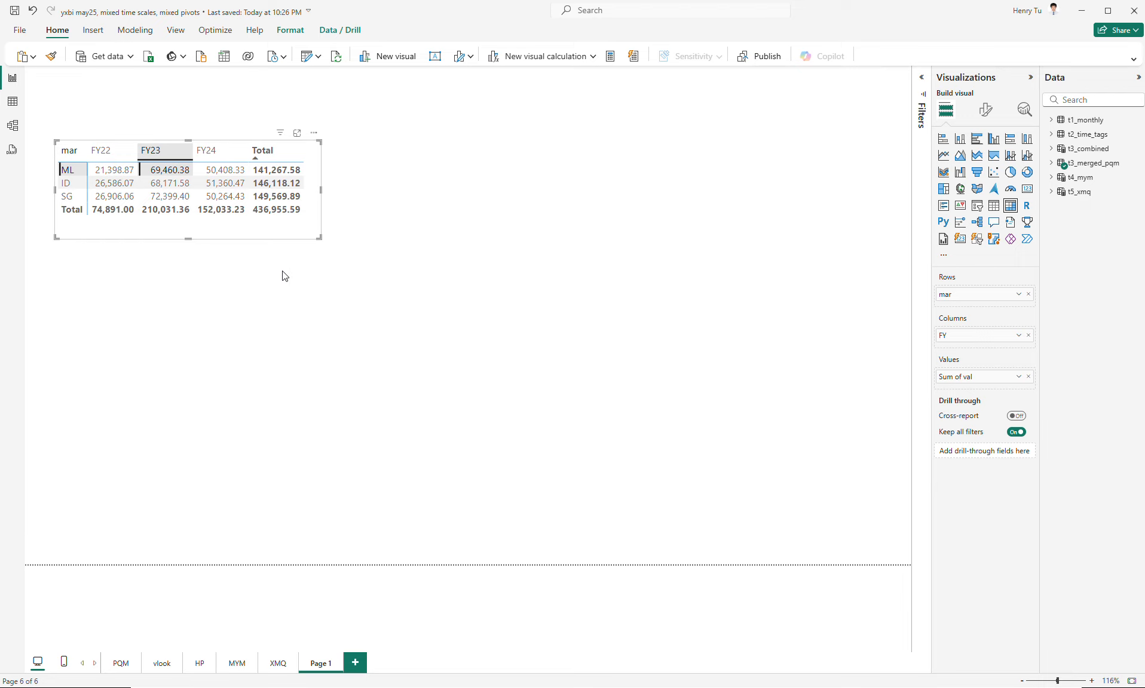
{"action": "left_click", "coordinate": [285, 294]}
- Nudge the matrix up and to the left, duplicate it, and place the copy beside the original
{"action": "left_click", "coordinate": [305, 231]}
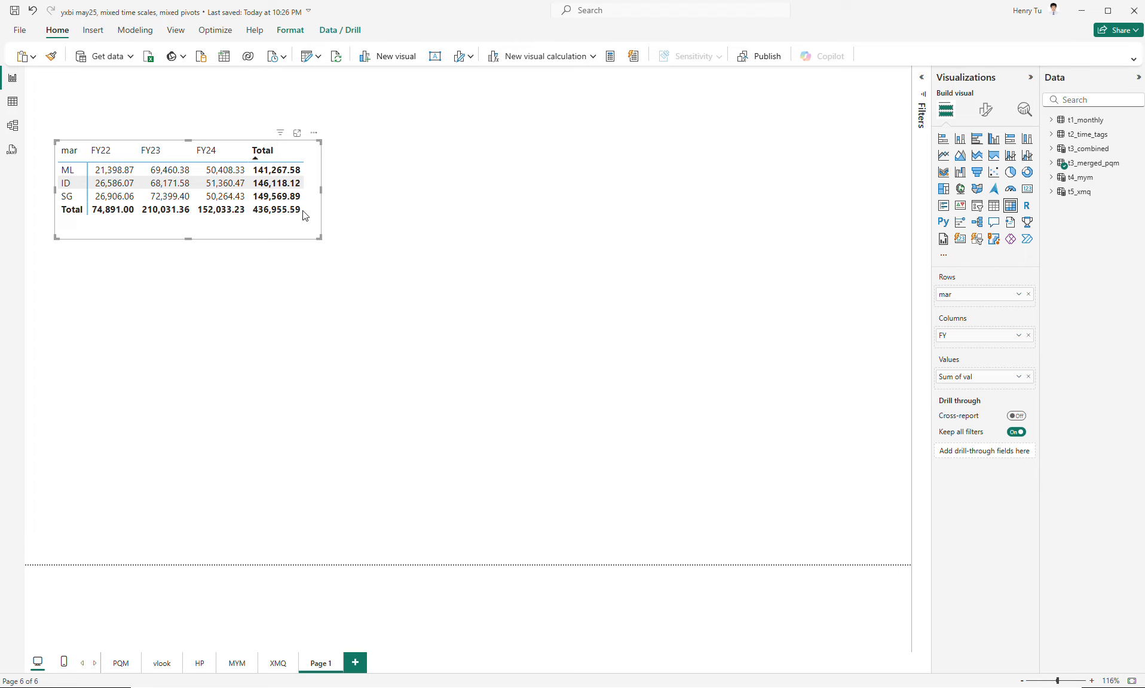
{"action": "left_click_drag", "start_coordinate": [309, 230], "coordinate": [302, 225]}
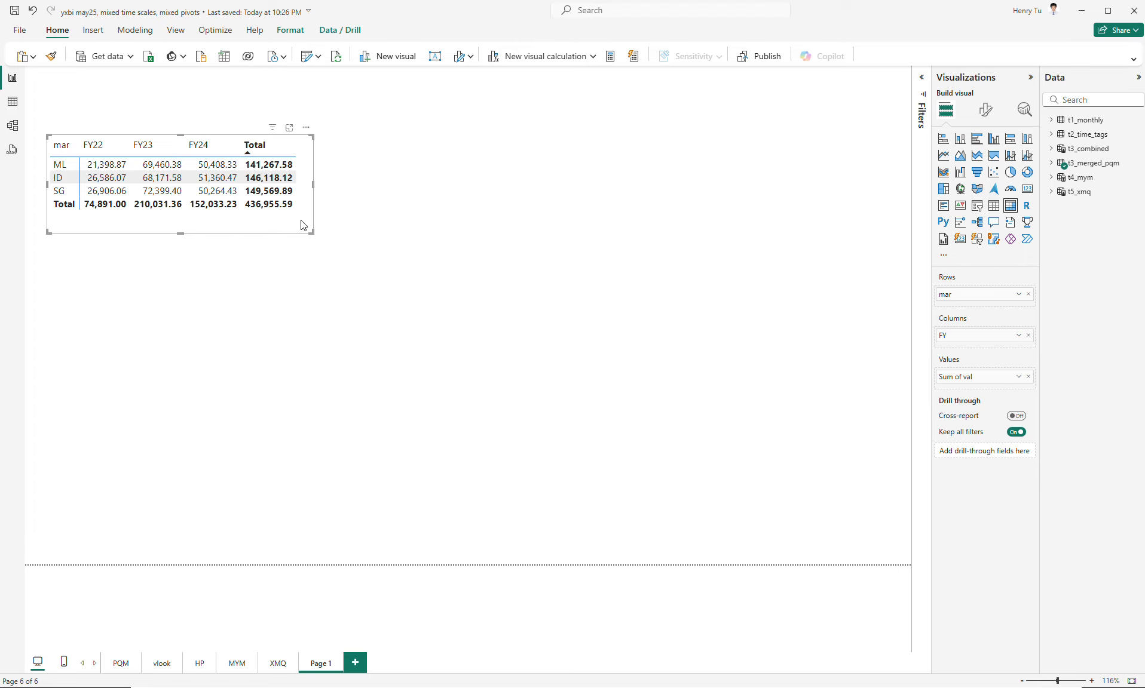
{"action": "key", "text": "ctrl+c"}
{"action": "key", "text": "ctrl+v"}
{"action": "left_click_drag", "start_coordinate": [343, 233], "coordinate": [582, 215]}
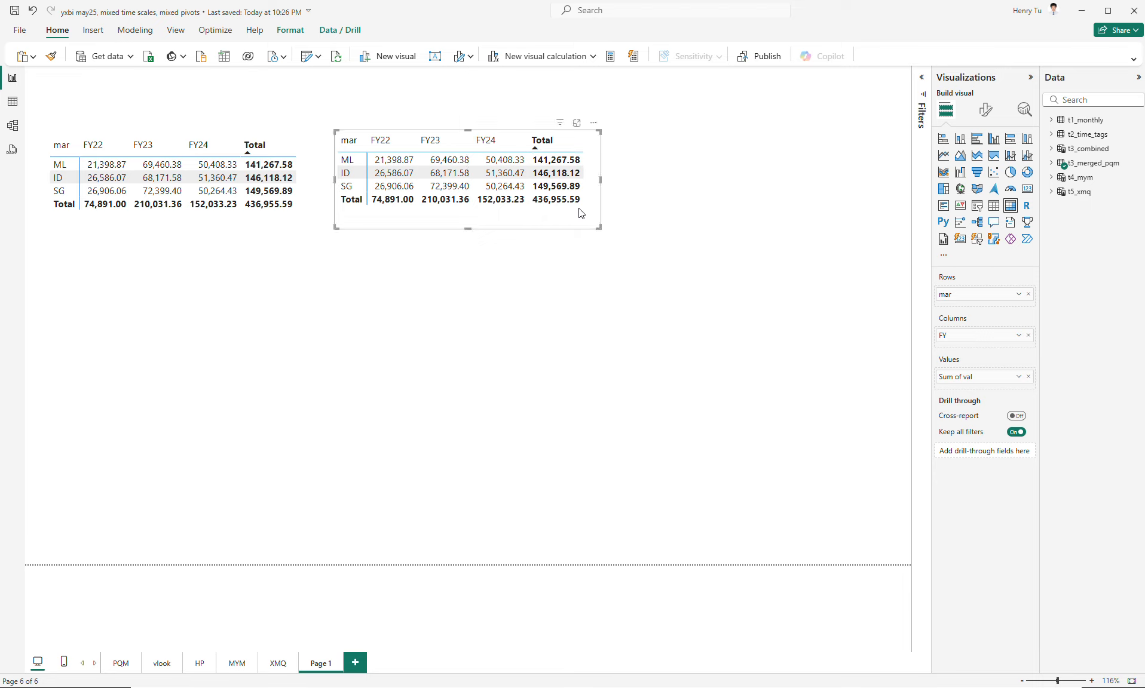
- Convert the copied matrix to a narrower, taller table and sort it by FY and finally by Sum of val descending
{"action": "left_click", "coordinate": [992, 209]}
{"action": "left_click_drag", "start_coordinate": [600, 228], "coordinate": [502, 326]}
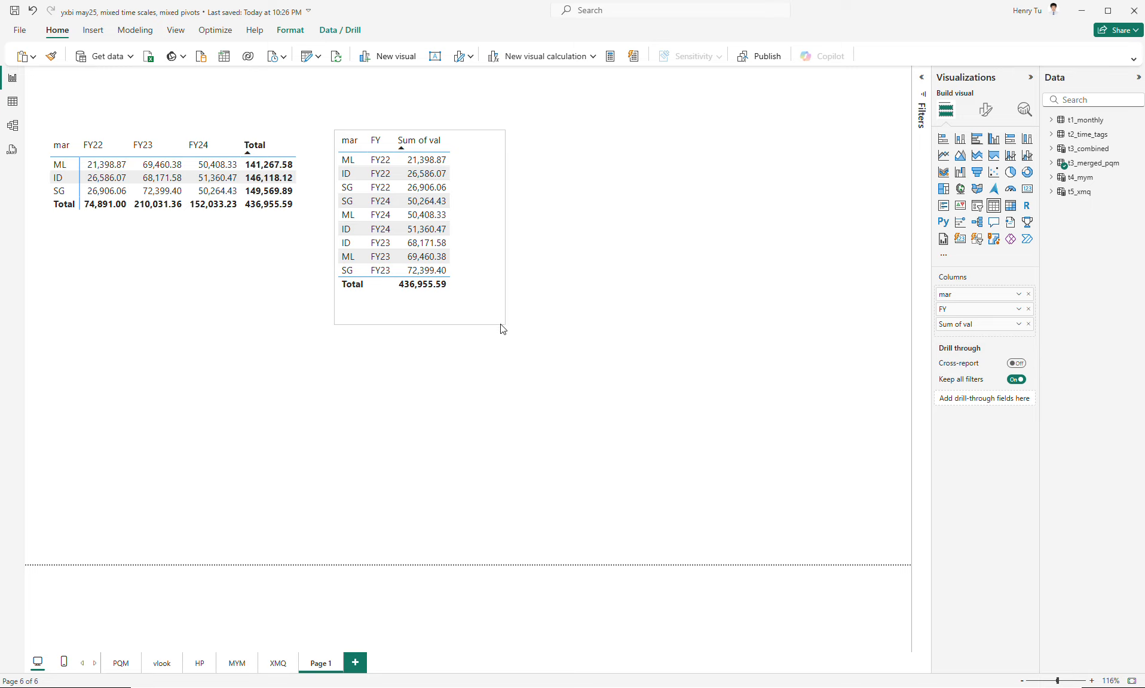
{"action": "left_click", "coordinate": [423, 143]}
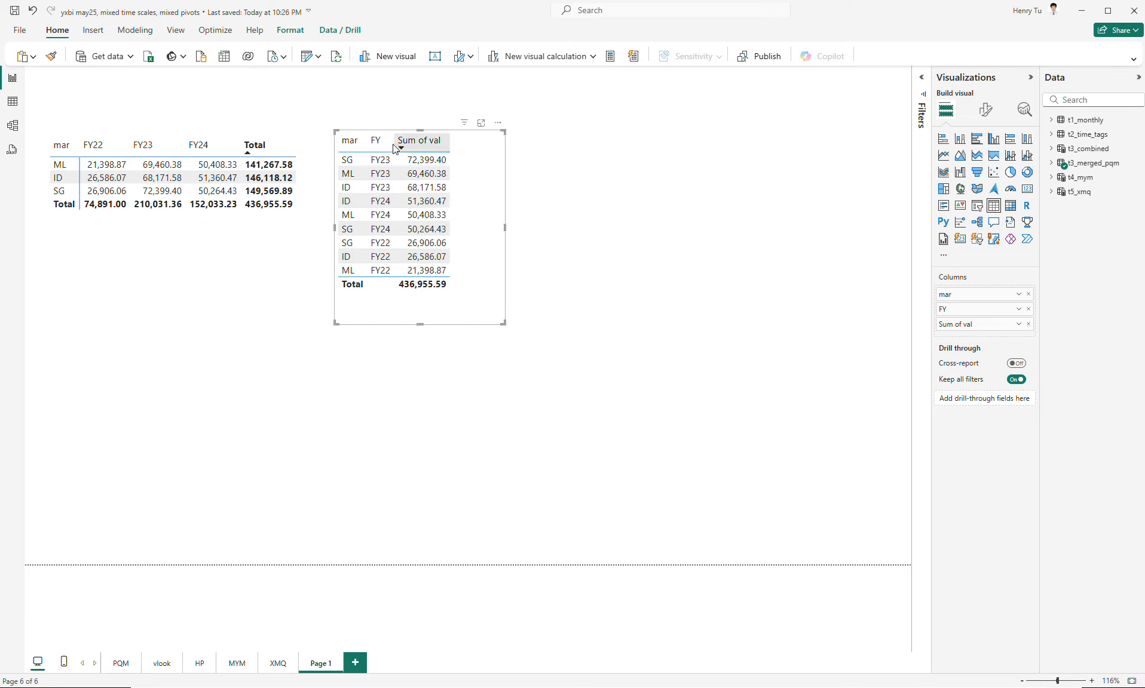
{"action": "left_click", "coordinate": [376, 141]}
{"action": "left_click", "coordinate": [358, 146], "text": "shift"}
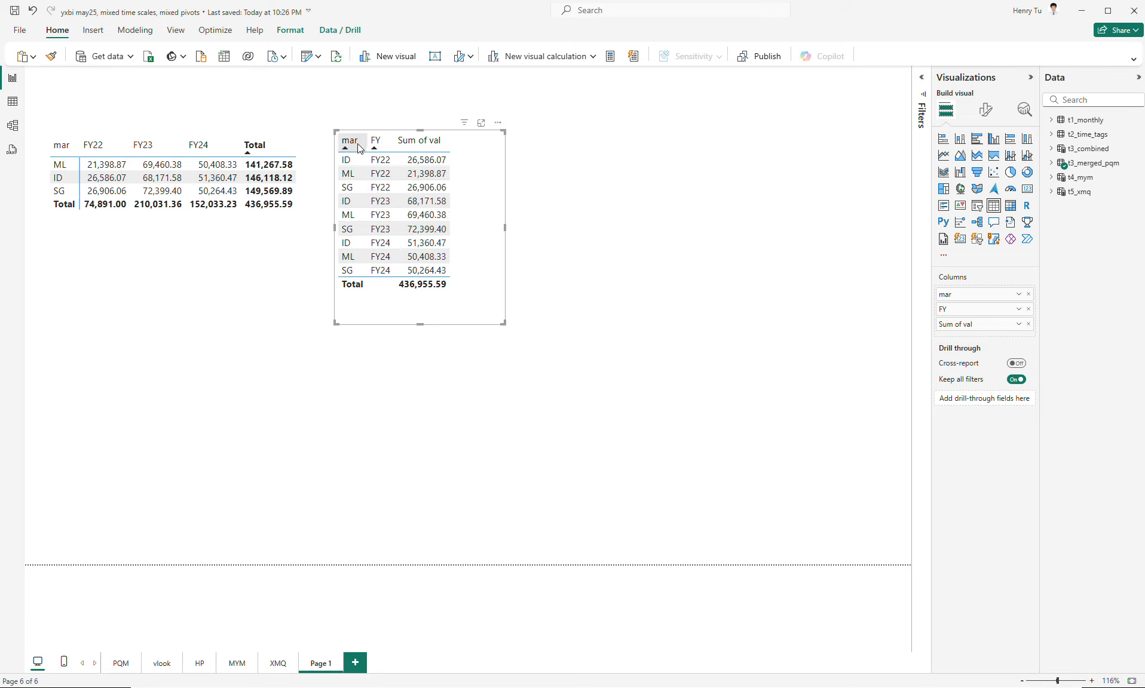
{"action": "left_click", "coordinate": [424, 144]}
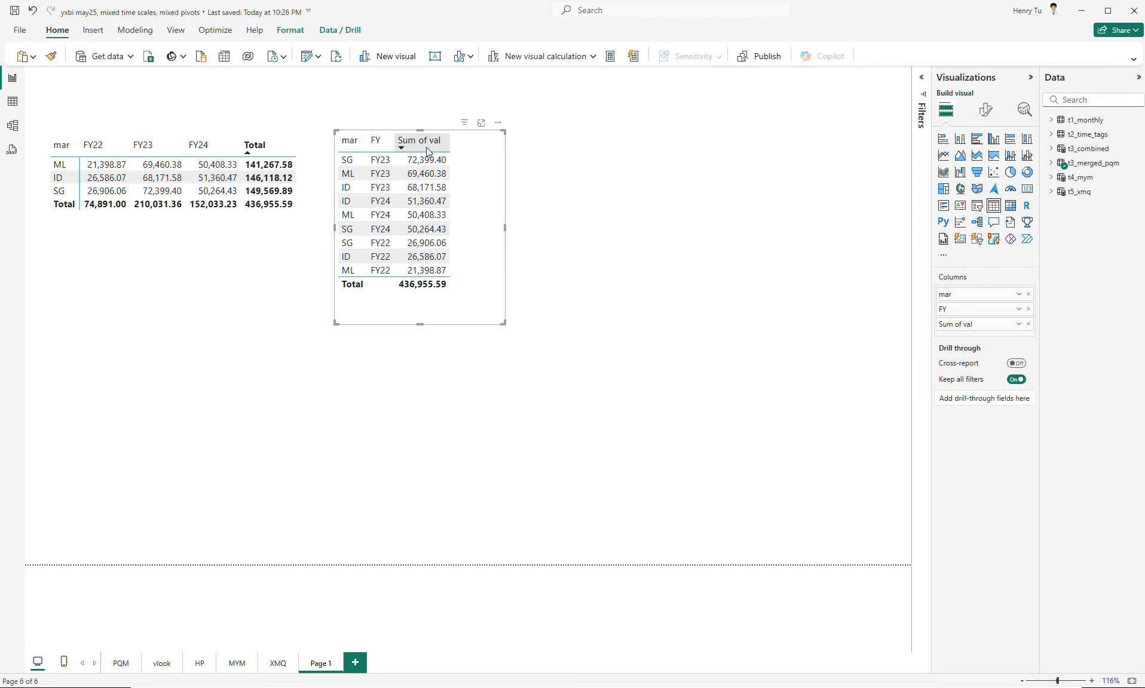
- Remove the FY field from the copied table and make the table wider and shorter beside the matrix
{"action": "left_click", "coordinate": [1028, 310]}
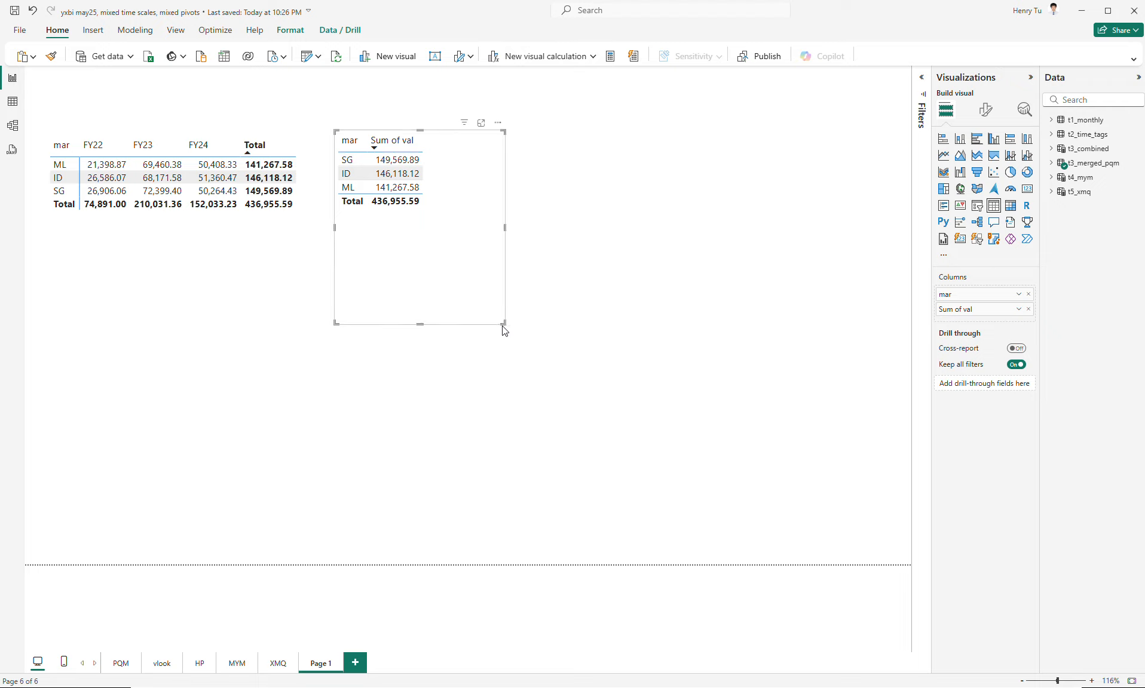
{"action": "left_click_drag", "start_coordinate": [504, 323], "coordinate": [586, 267]}
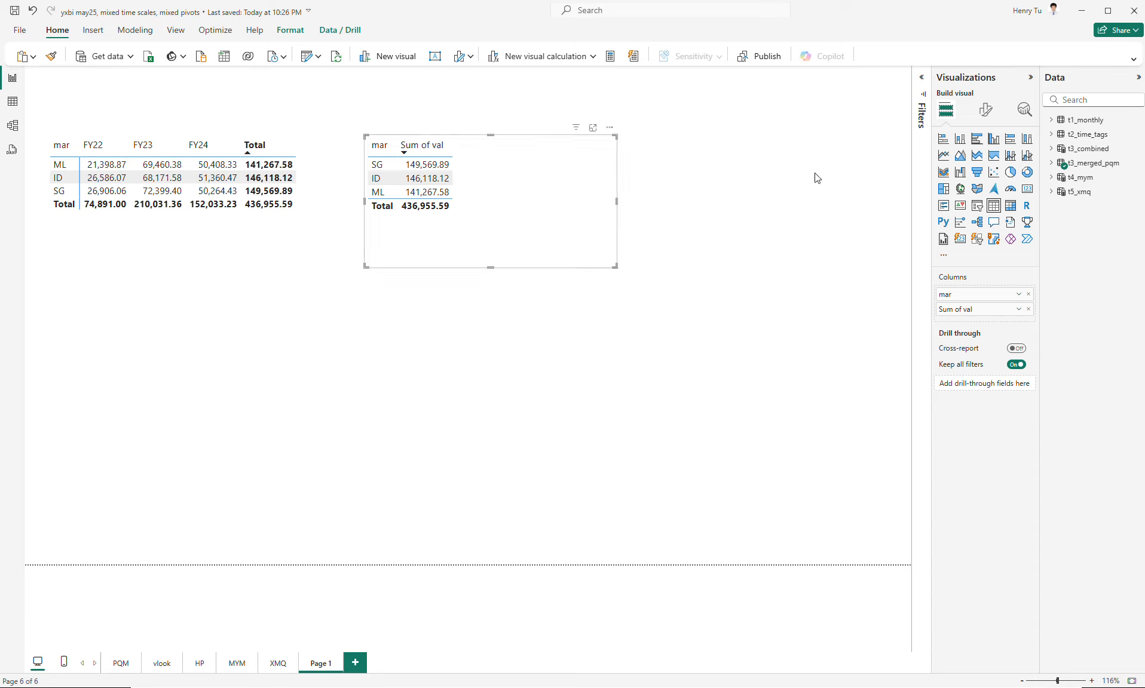
- Create a new measure in t3_merged_pqm named __rev_FY22 and begin its formula with sumx(
{"action": "left_click", "coordinate": [1052, 164]}
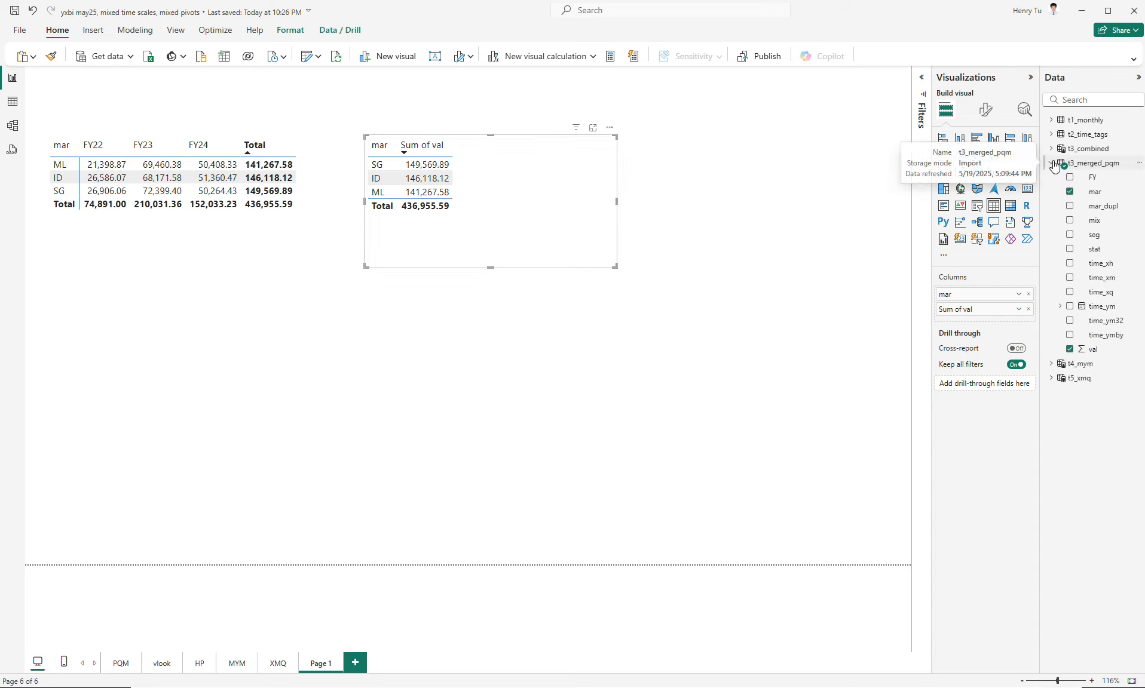
{"action": "right_click", "coordinate": [1099, 169]}
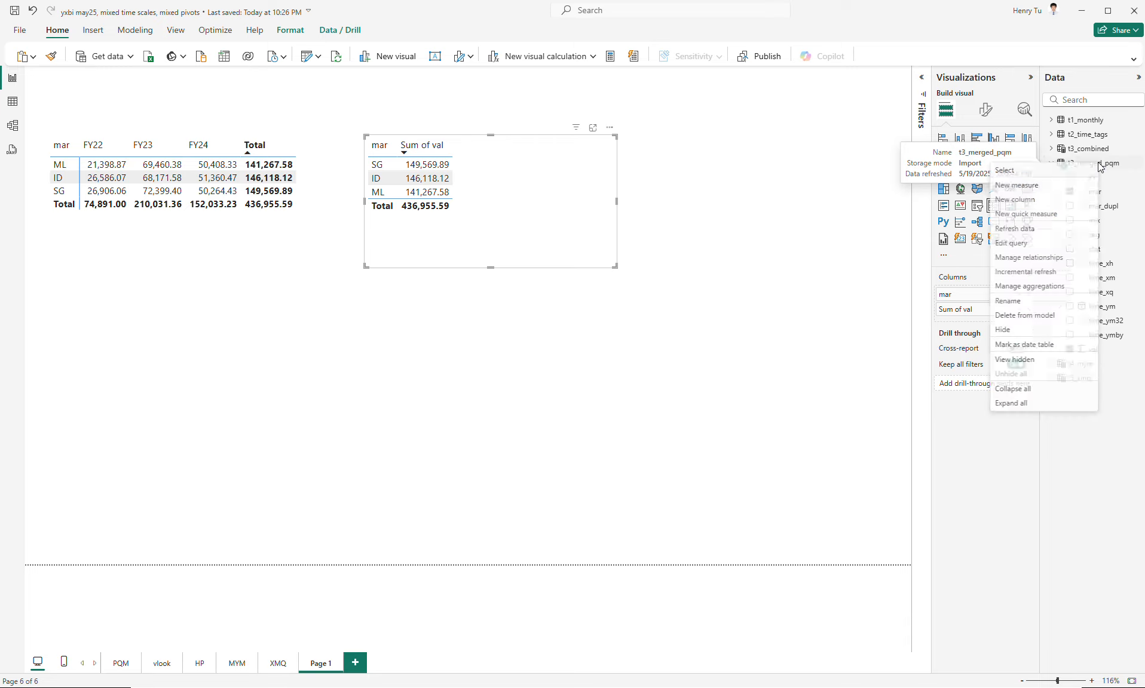
{"action": "left_click", "coordinate": [1034, 192]}
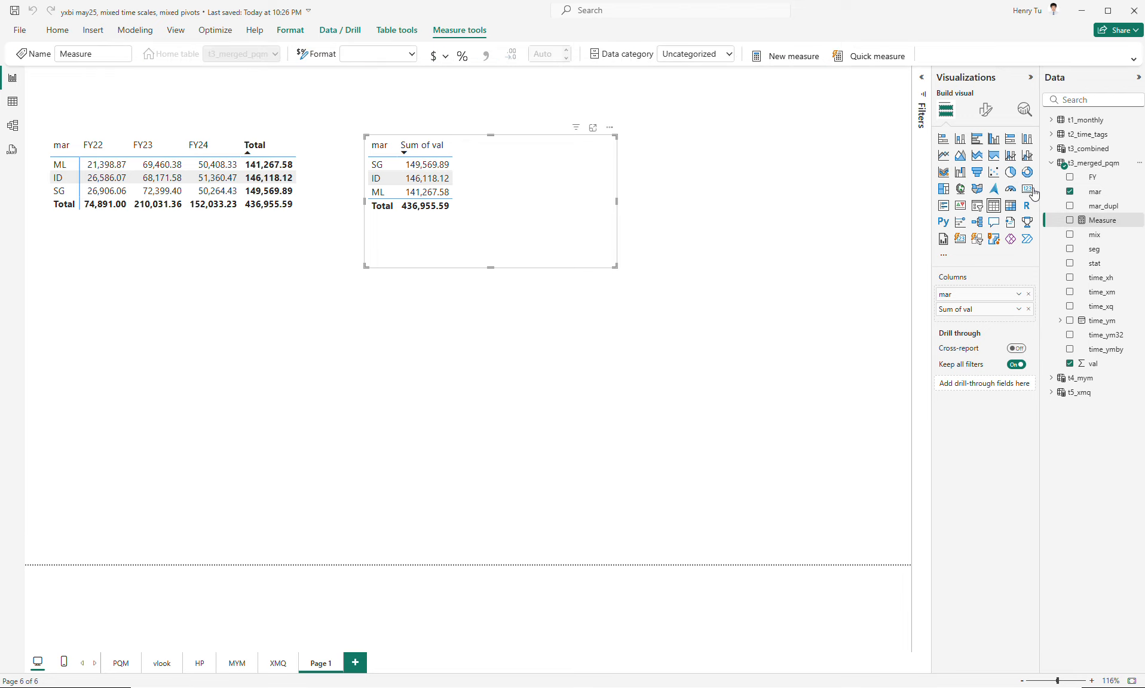
{"action": "key", "text": "BackSpace"}
{"action": "type", "text": "_"}
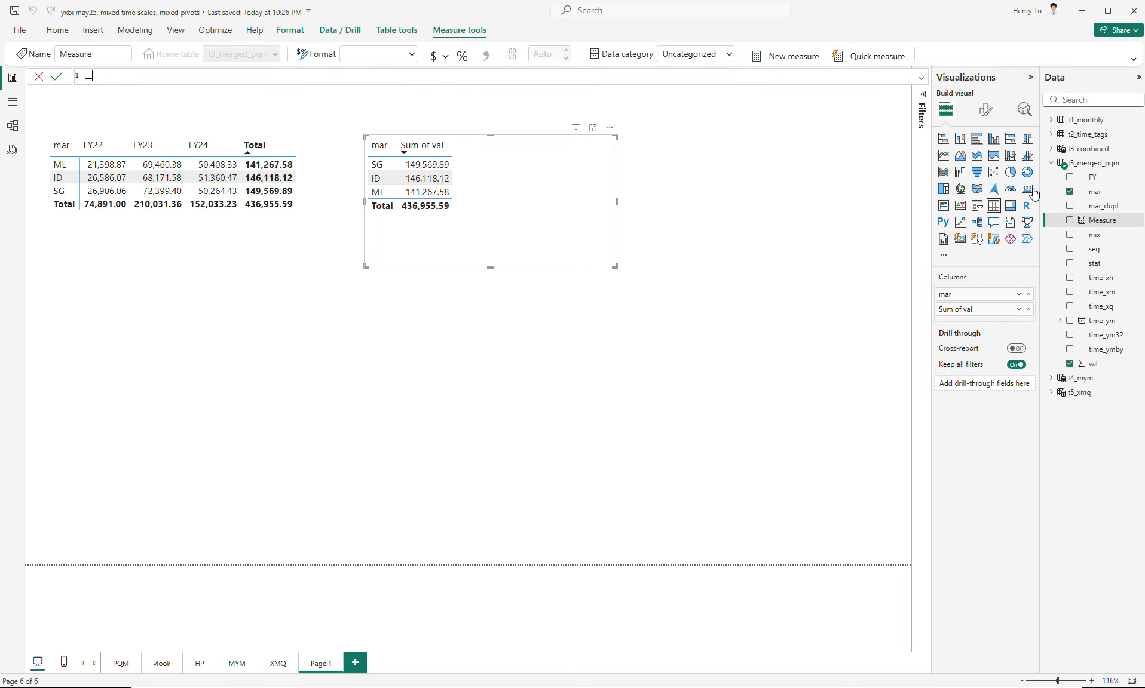
{"action": "type", "text": "_rev_FY22 = sumx("}
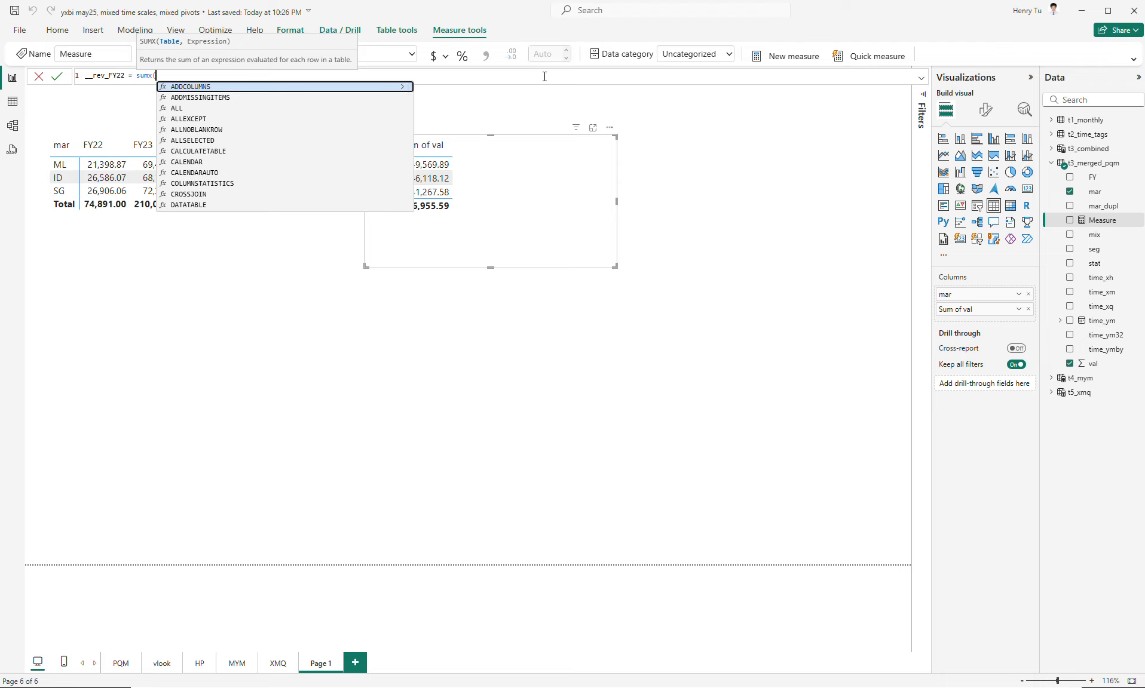
- Complete the formula as sumx(t3_combined, [val]) and add the __rev_FY22 measure to the table visual
{"action": "scroll", "coordinate": [545, 76], "scroll_direction": "up", "scroll_amount": 5, "text": "ctrl"}
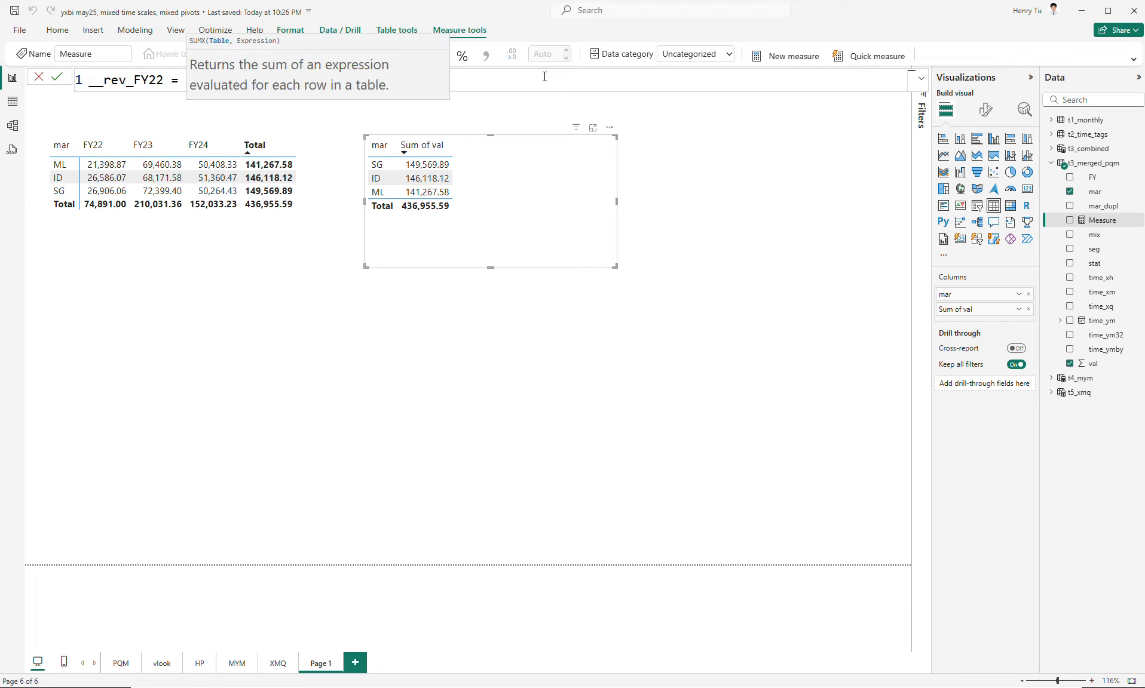
{"action": "scroll", "coordinate": [544, 76], "scroll_direction": "up", "scroll_amount": 1, "text": "ctrl"}
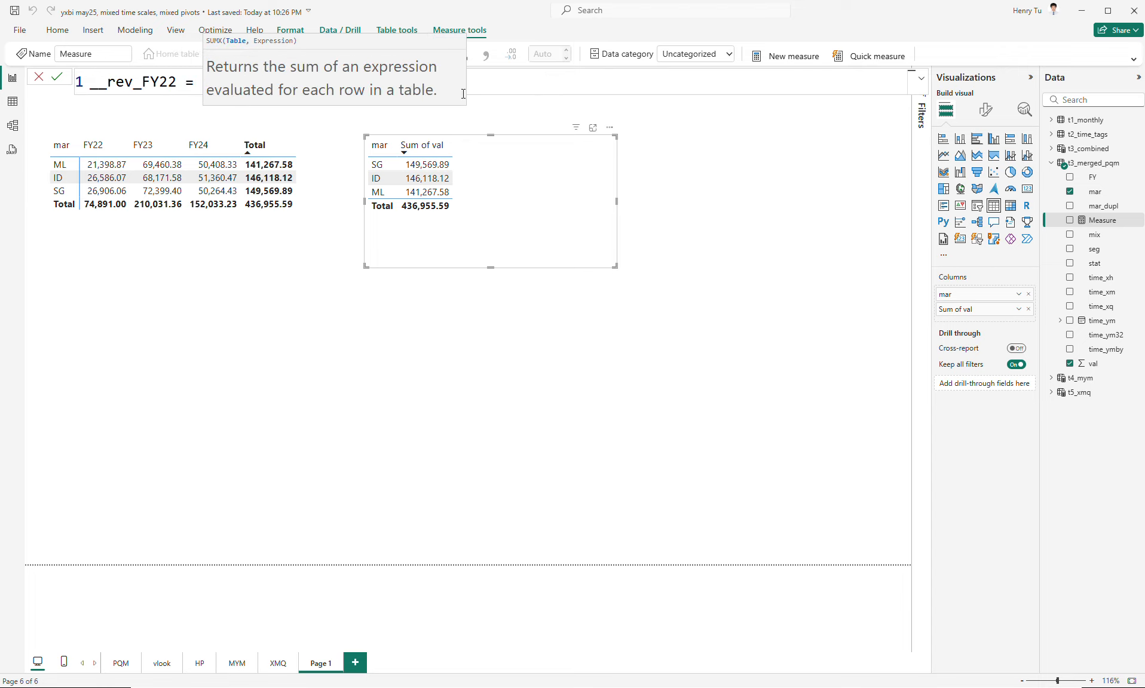
{"action": "left_click", "coordinate": [158, 83]}
{"action": "left_click", "coordinate": [262, 86]}
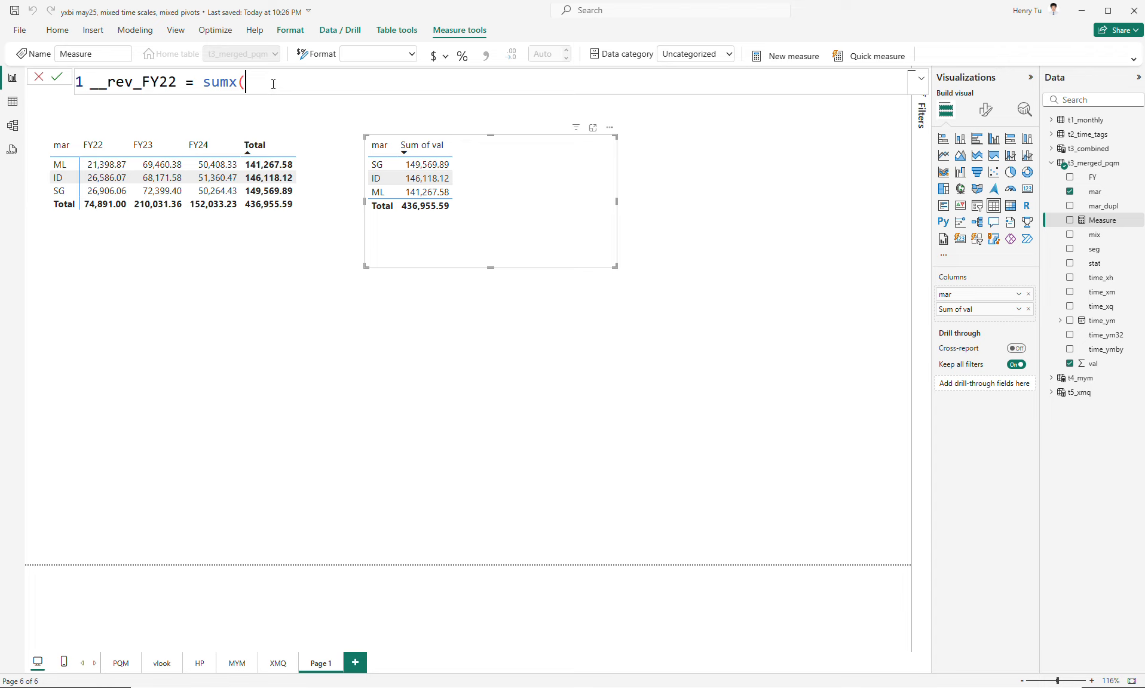
{"action": "type", "text": "t"}
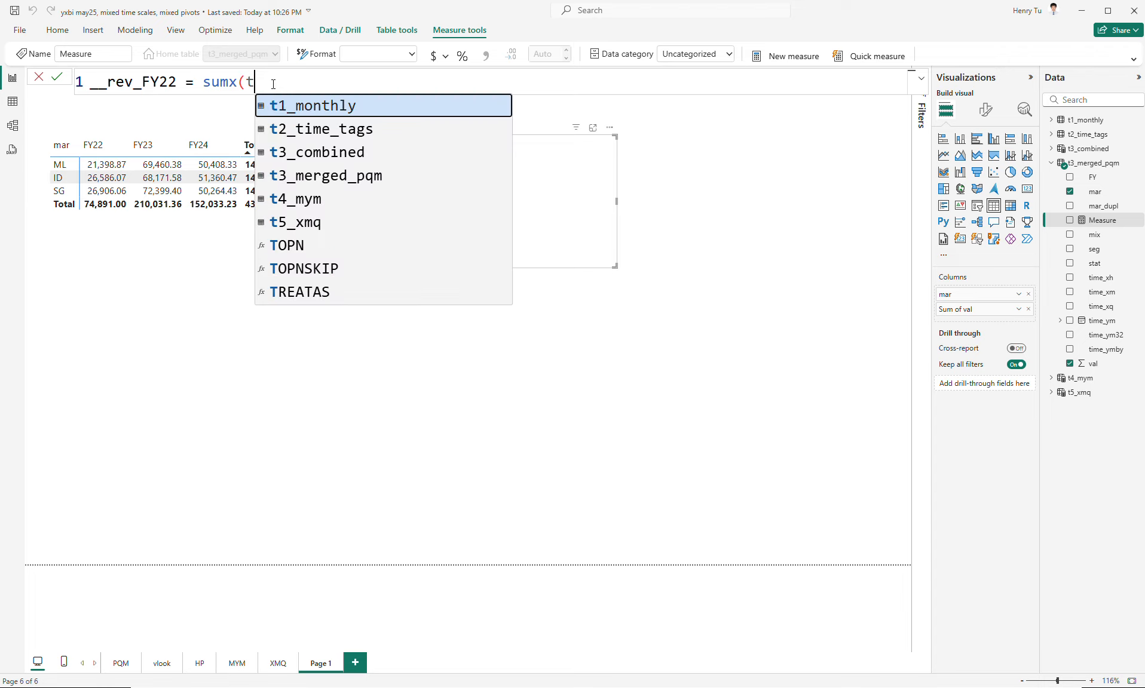
{"action": "type", "text": "3"}
{"action": "key", "text": "Tab"}
{"action": "type", "text": ", [v"}
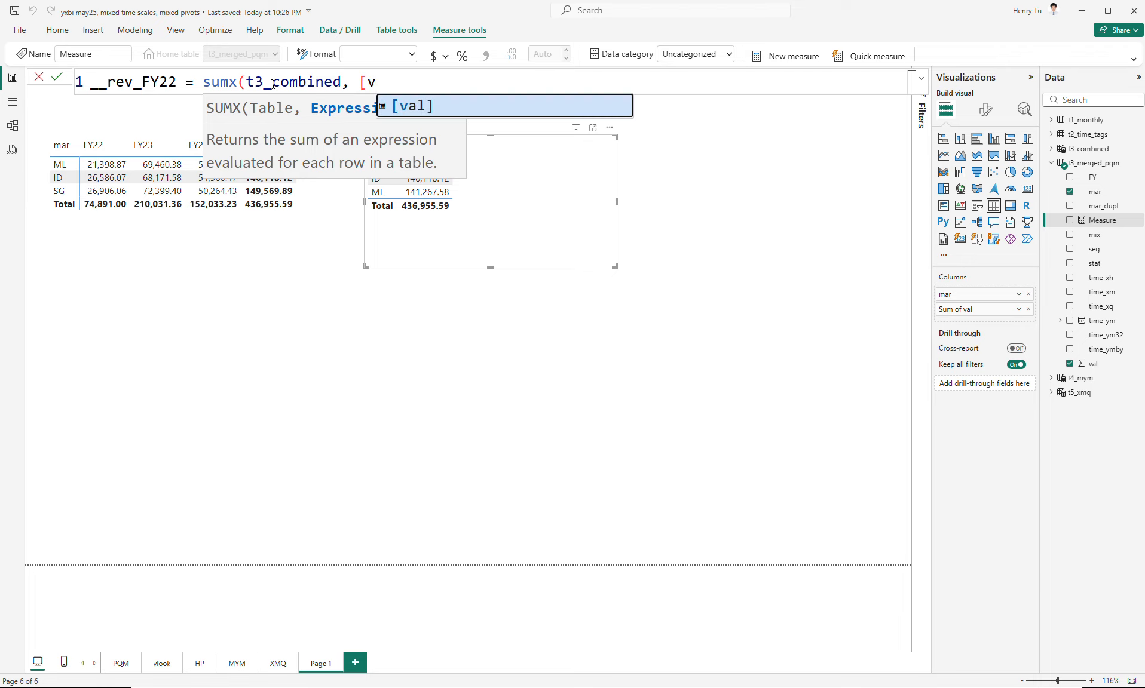
{"action": "key", "text": "Tab"}
{"action": "type", "text": ")"}
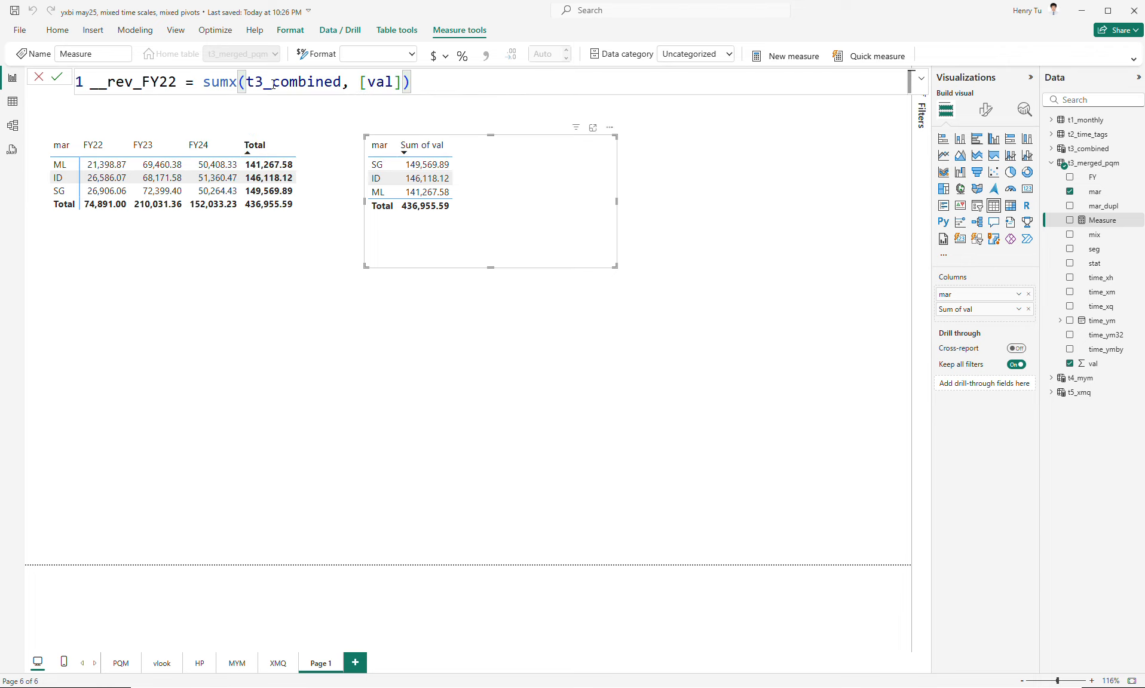
{"action": "key", "text": "Return"}
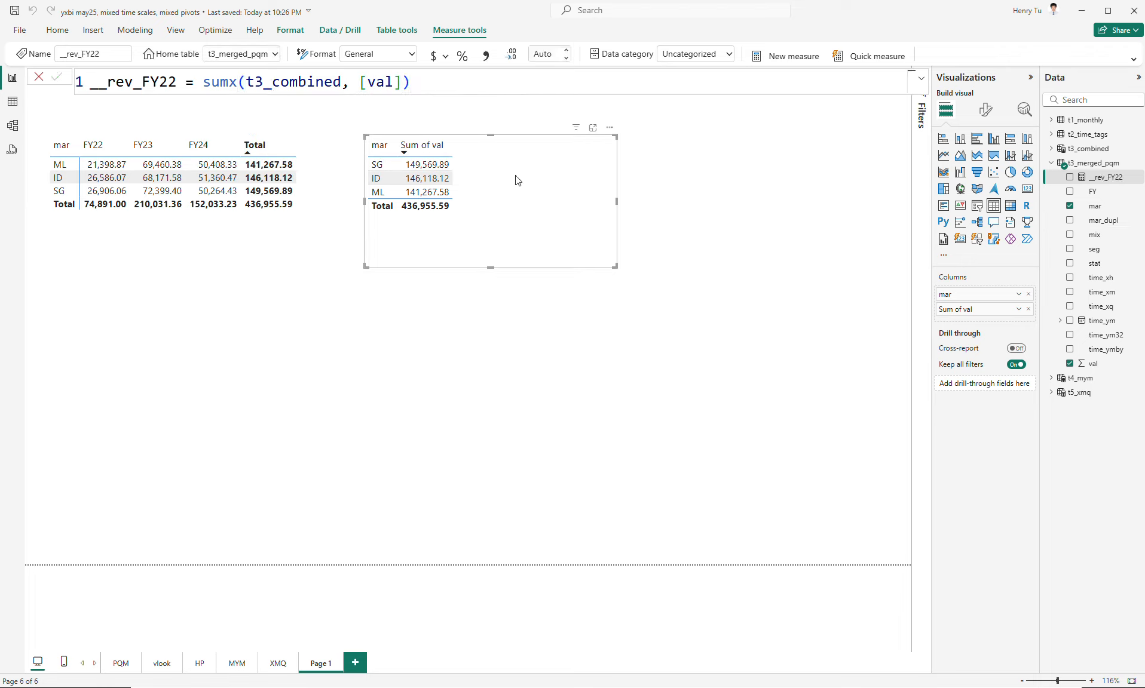
{"action": "left_click", "coordinate": [1069, 178]}
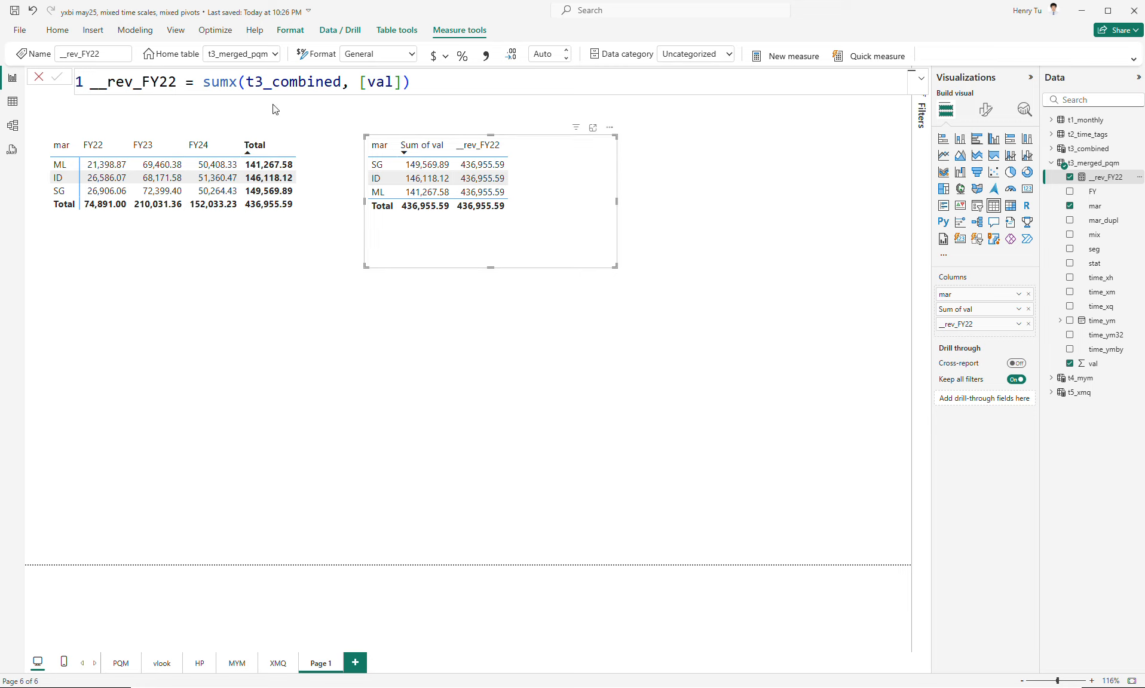
- Replace the table argument in the __rev_FY22 formula with t3_merged_pqm
{"action": "double_click", "coordinate": [304, 82]}
{"action": "type", "text": "t"}
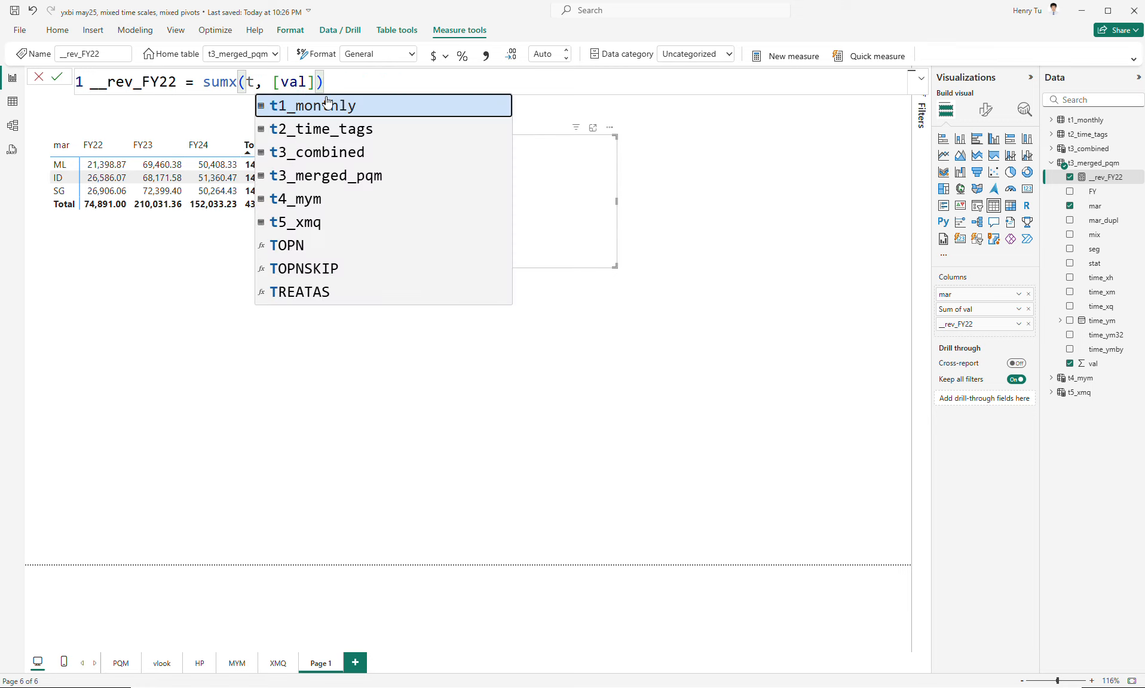
{"action": "key", "text": "Down"}
{"action": "key", "text": "Down"}
{"action": "key", "text": "Down"}
{"action": "key", "text": "Tab"}
{"action": "key", "text": "Return"}
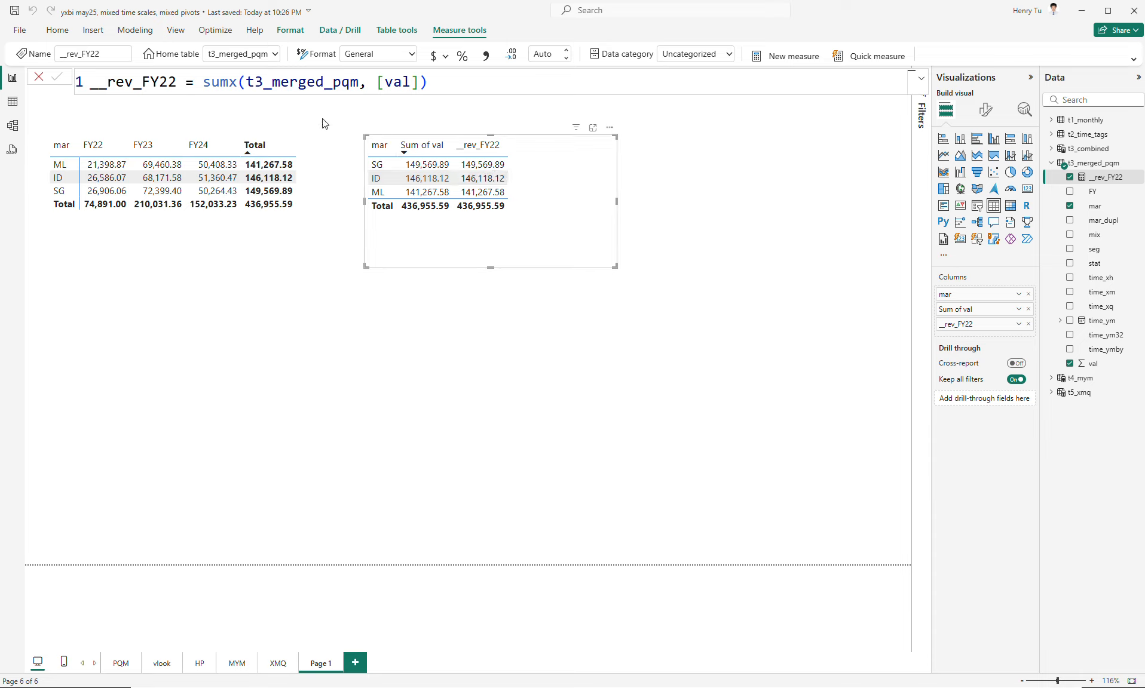
- Restrict the __rev_FY22 measure to FY22 by wrapping its table argument as filter(t3_merged_pqm, [FY]="FY22")
{"action": "left_click", "coordinate": [239, 82]}
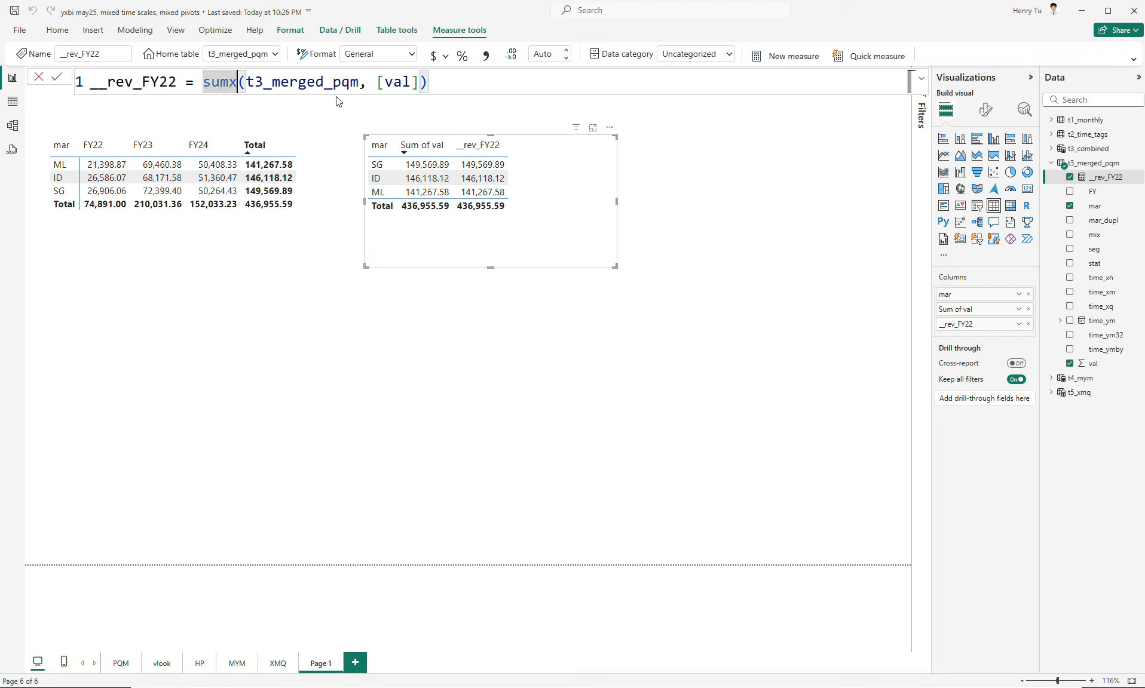
{"action": "key", "text": "Right"}
{"action": "type", "text": "fil"}
{"action": "type", "text": "ter("}
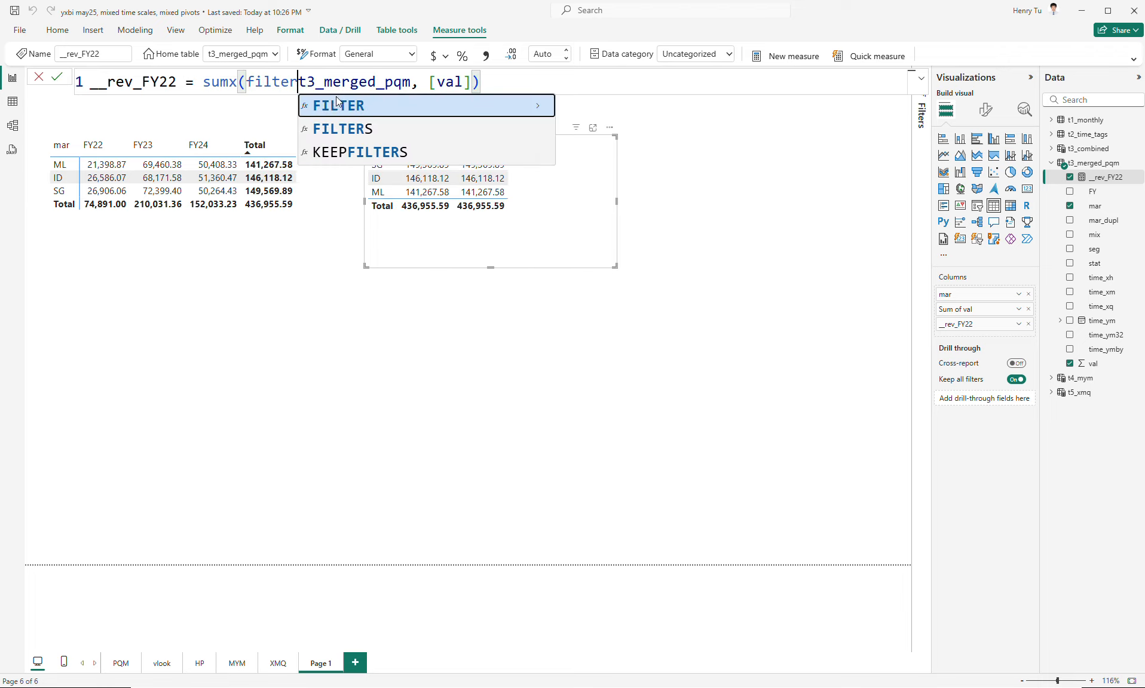
{"action": "key", "text": "ctrl+Right"}
{"action": "type", "text": ", [f"}
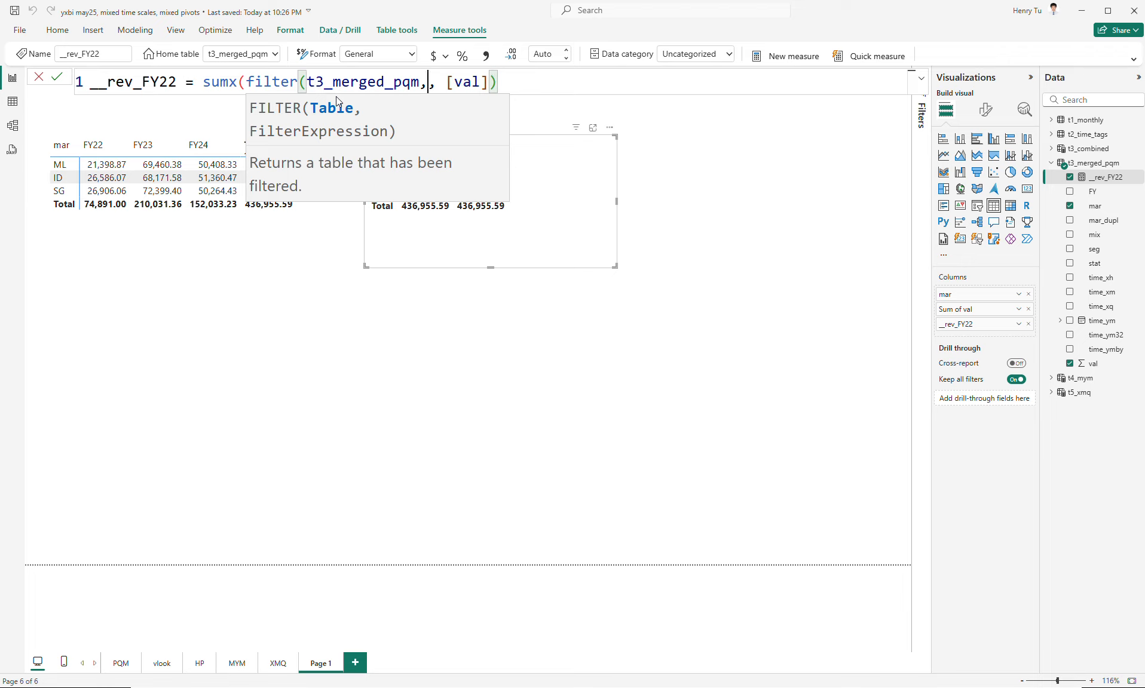
{"action": "key", "text": "Tab"}
{"action": "type", "text": "=\"FY"}
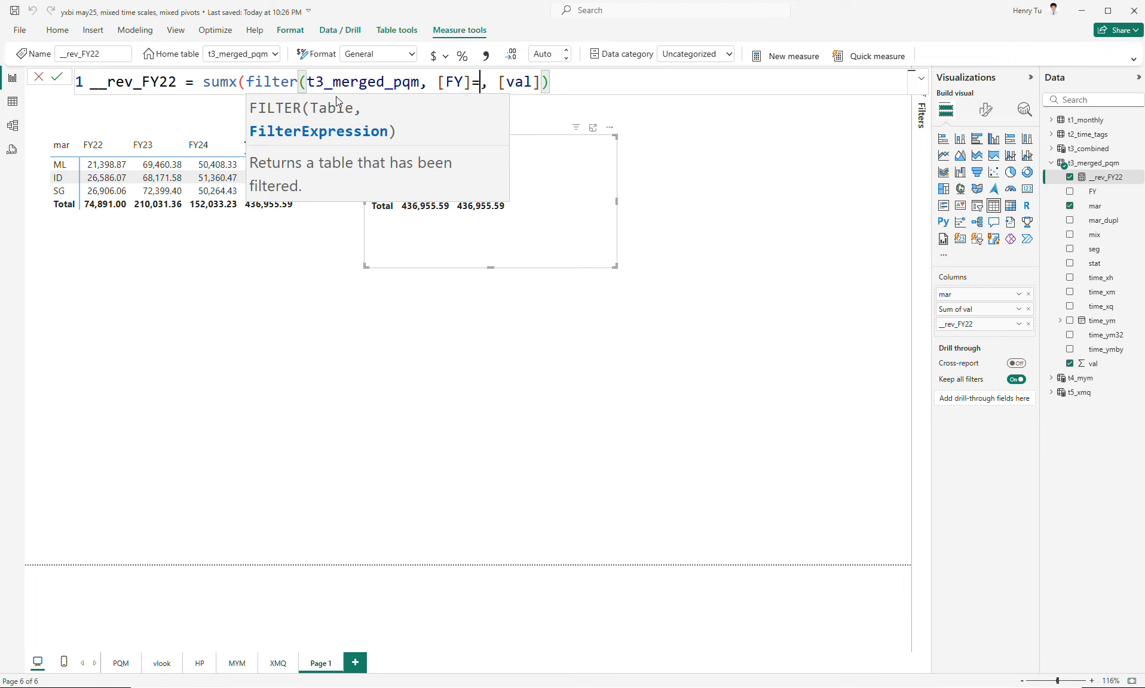
{"action": "type", "text": "22\")"}
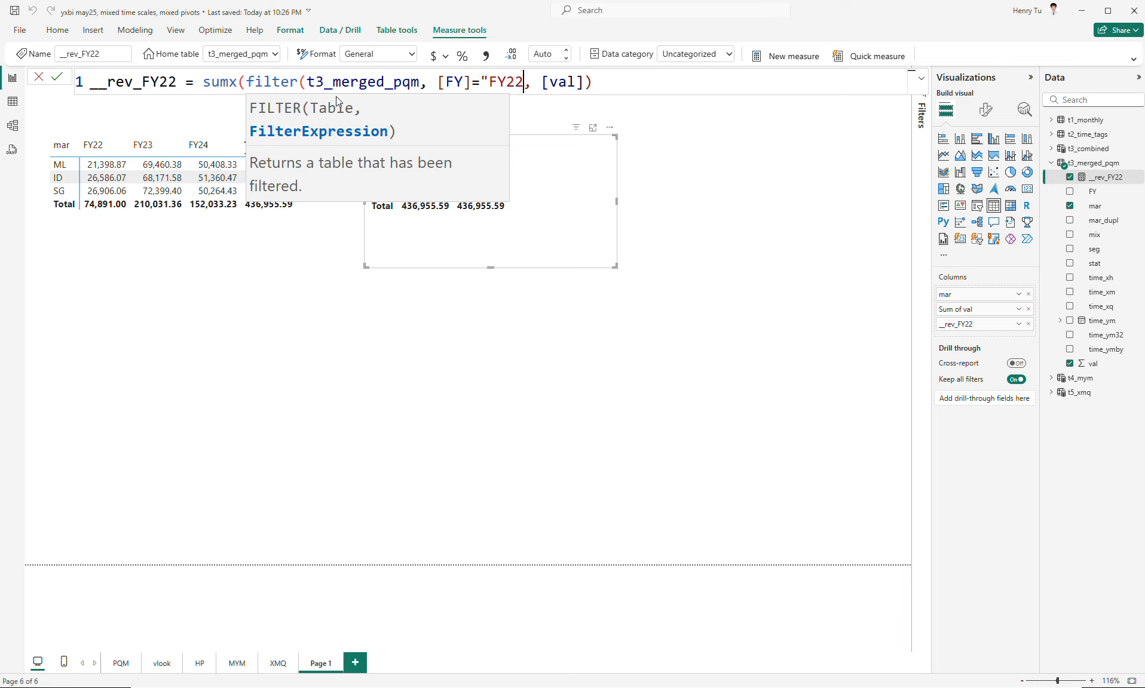
{"action": "key", "text": "Return"}
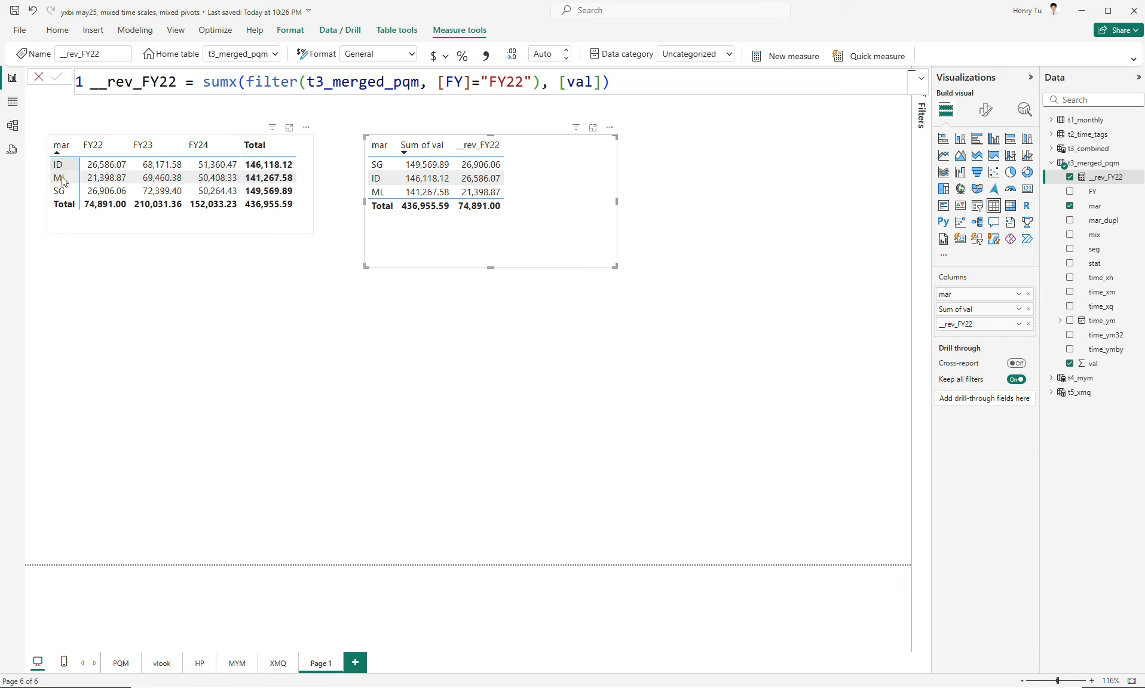
- Sort the table containing __rev_FY22 by mar in ascending order
{"action": "left_click", "coordinate": [382, 146]}
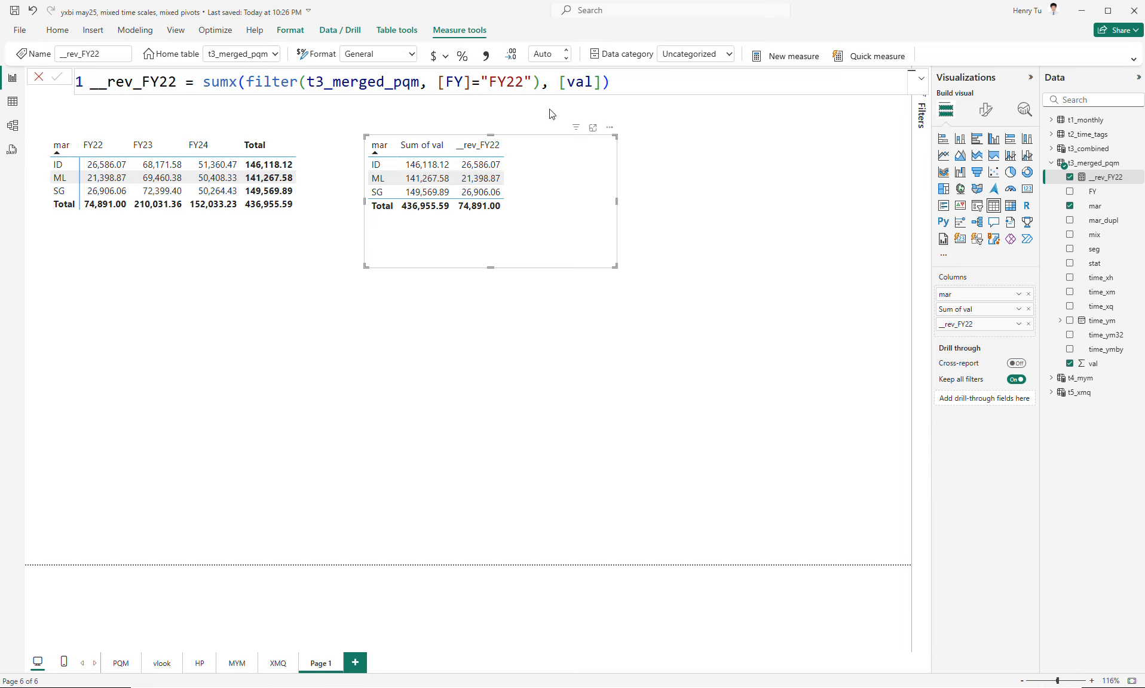
- Copy the entire __rev_FY22 measure formula
{"action": "left_click", "coordinate": [640, 81]}
{"action": "key", "text": "ctrl+a"}
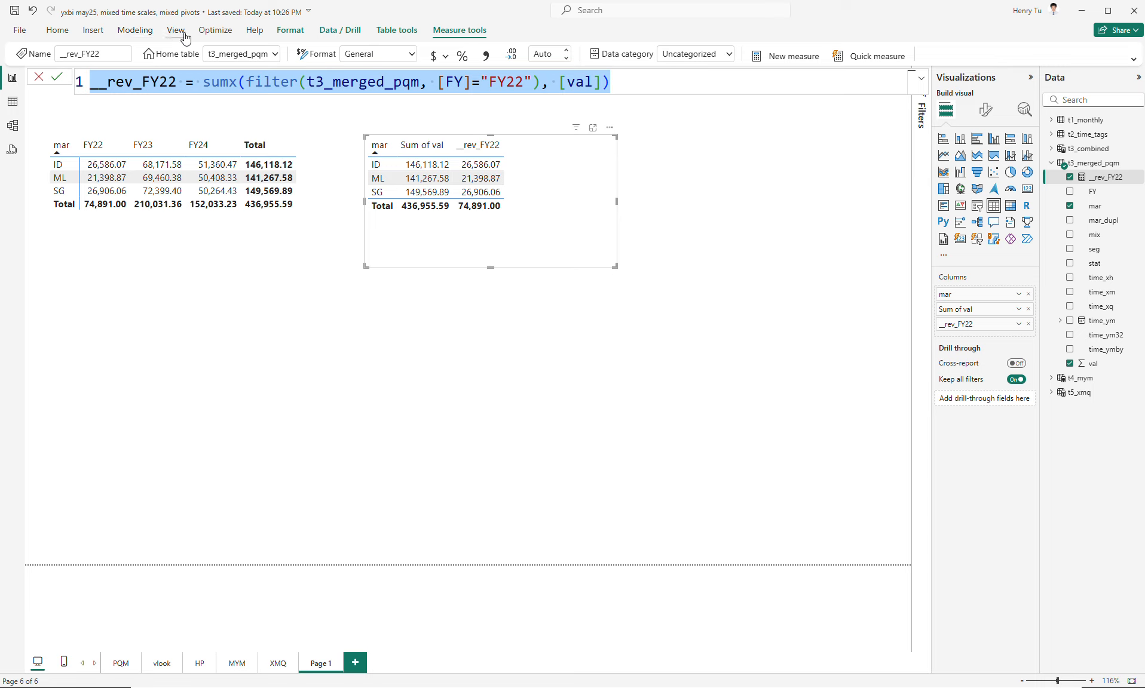
{"action": "left_click", "coordinate": [719, 82]}
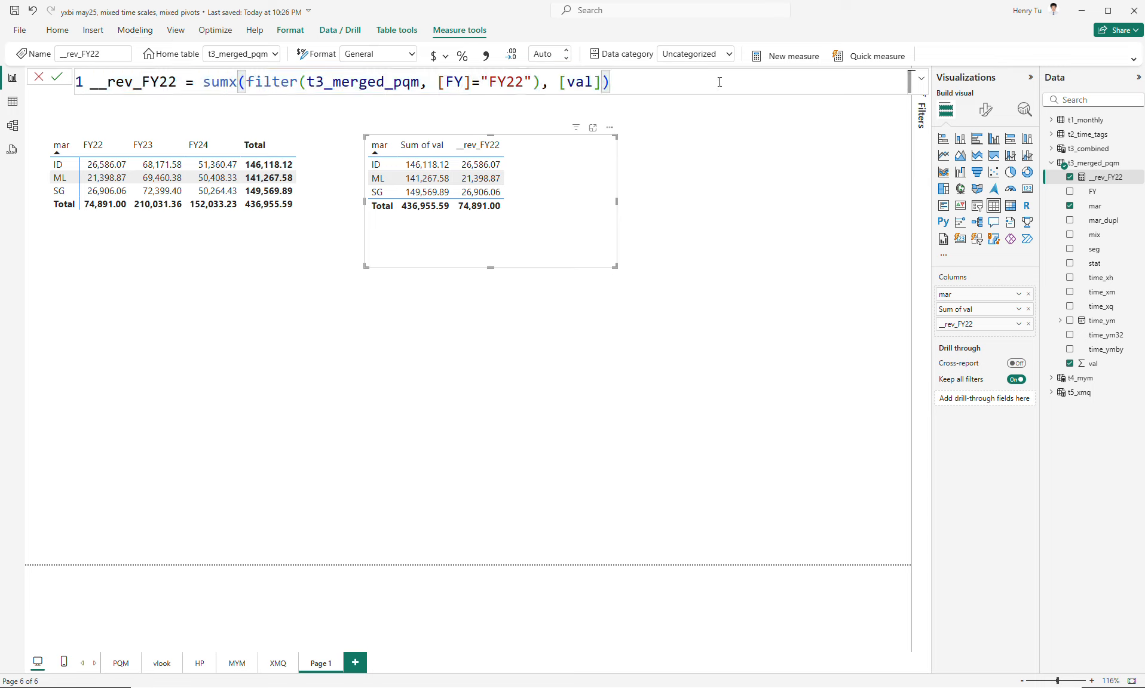
{"action": "key", "text": "ctrl+a"}
{"action": "key", "text": "ctrl+c"}
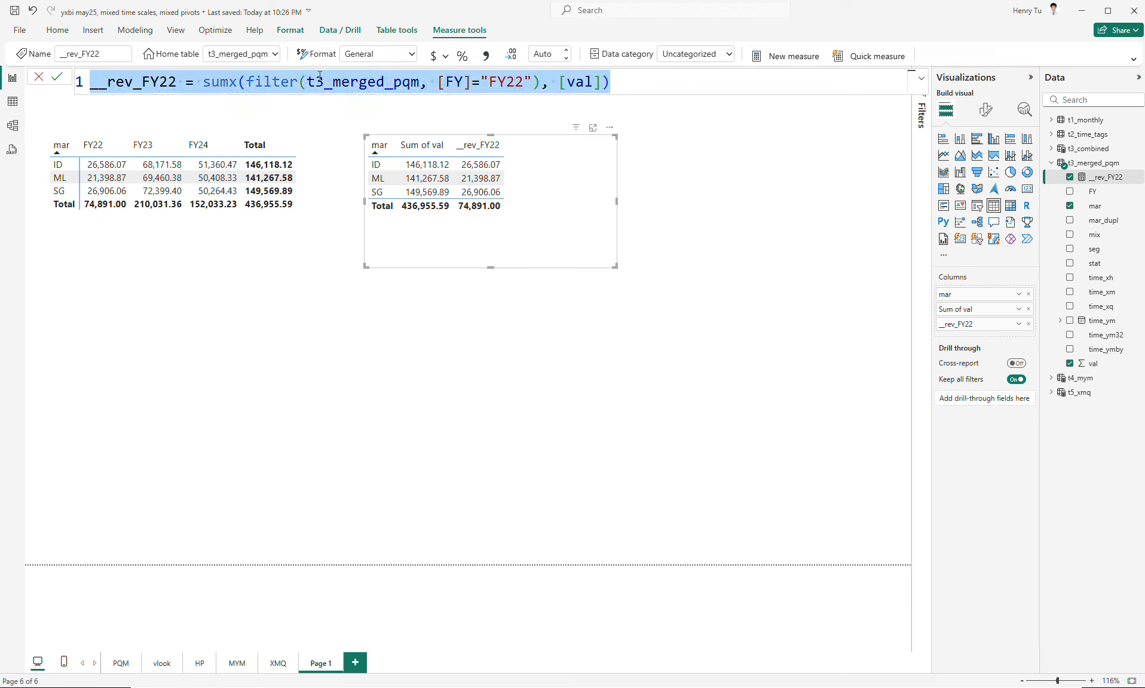
{"action": "left_click", "coordinate": [133, 37]}
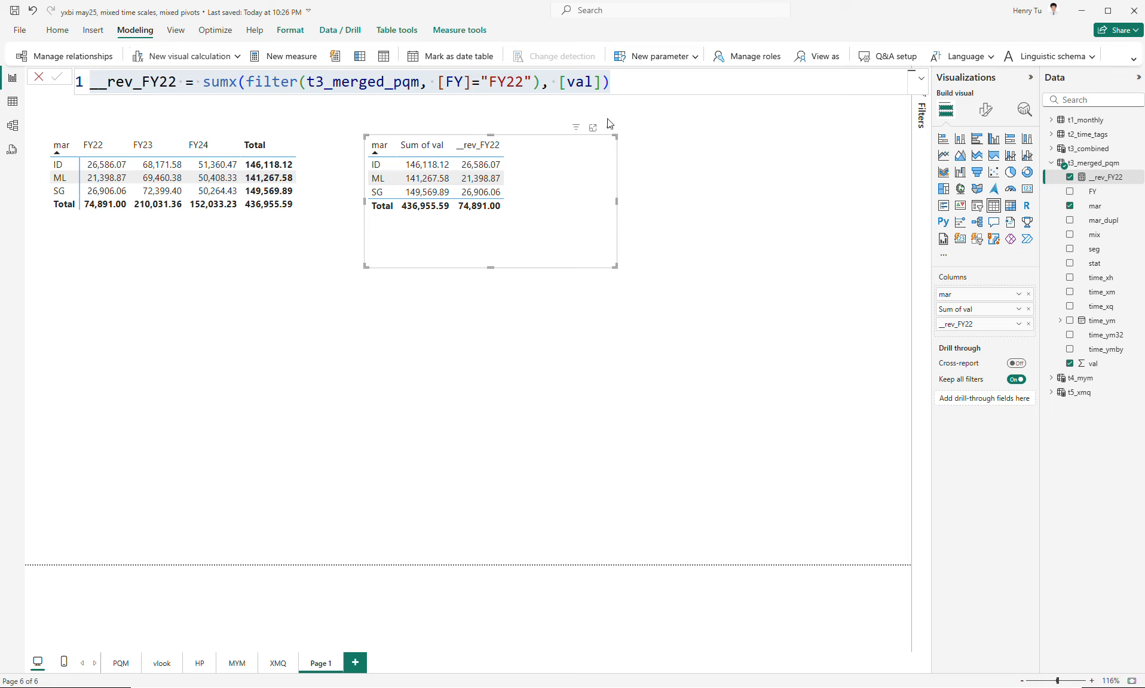
{"action": "left_click", "coordinate": [1132, 60]}
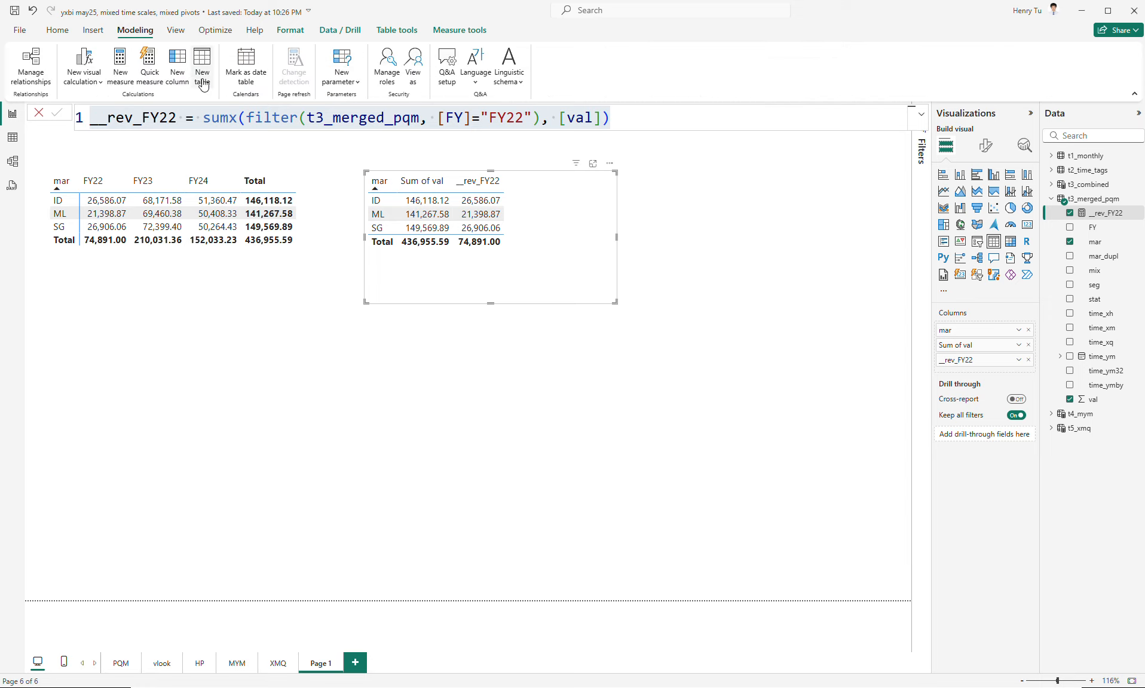
{"action": "left_click", "coordinate": [181, 36]}
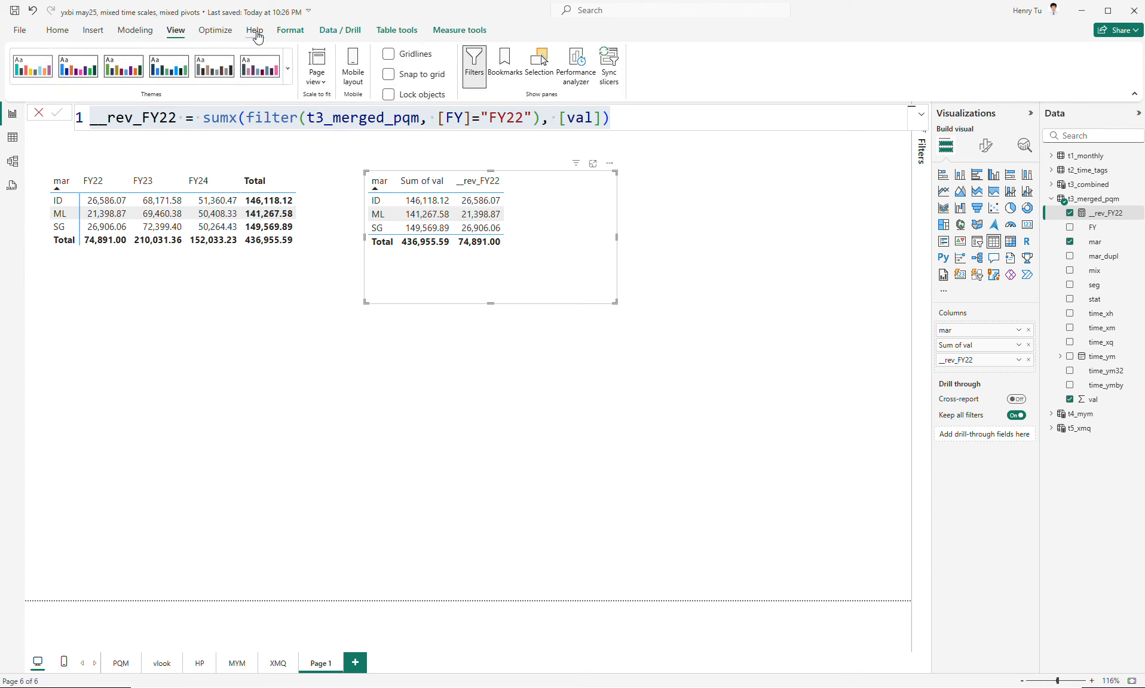
{"action": "left_click", "coordinate": [298, 35]}
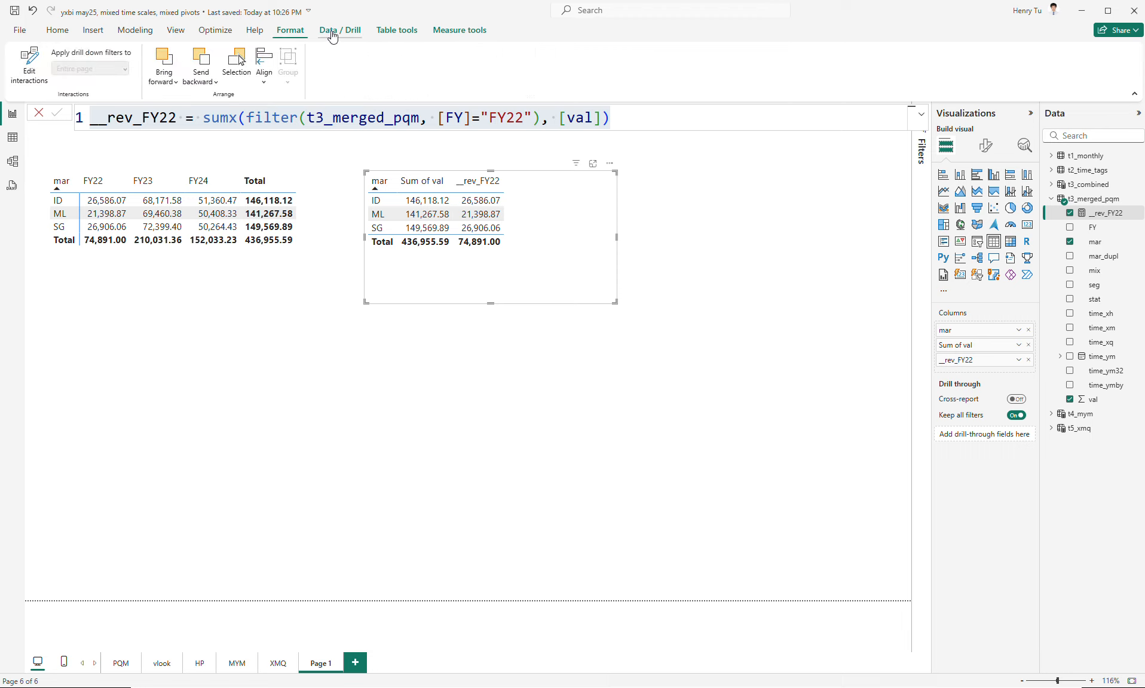
{"action": "left_click", "coordinate": [396, 31]}
- Create the measure __rev_FY23 = sumx(filter(t3_merged_pqm, [FY]="FY23"), [val]) from the copied formula and add it to the table visual
{"action": "left_click", "coordinate": [463, 33]}
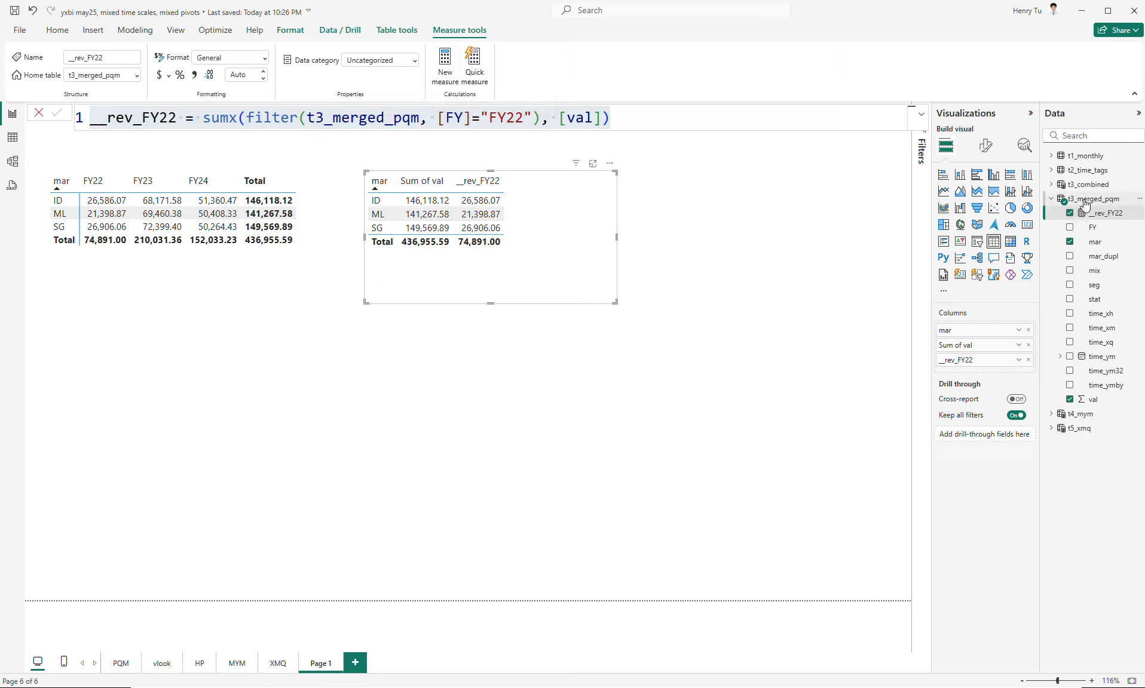
{"action": "left_click", "coordinate": [447, 77]}
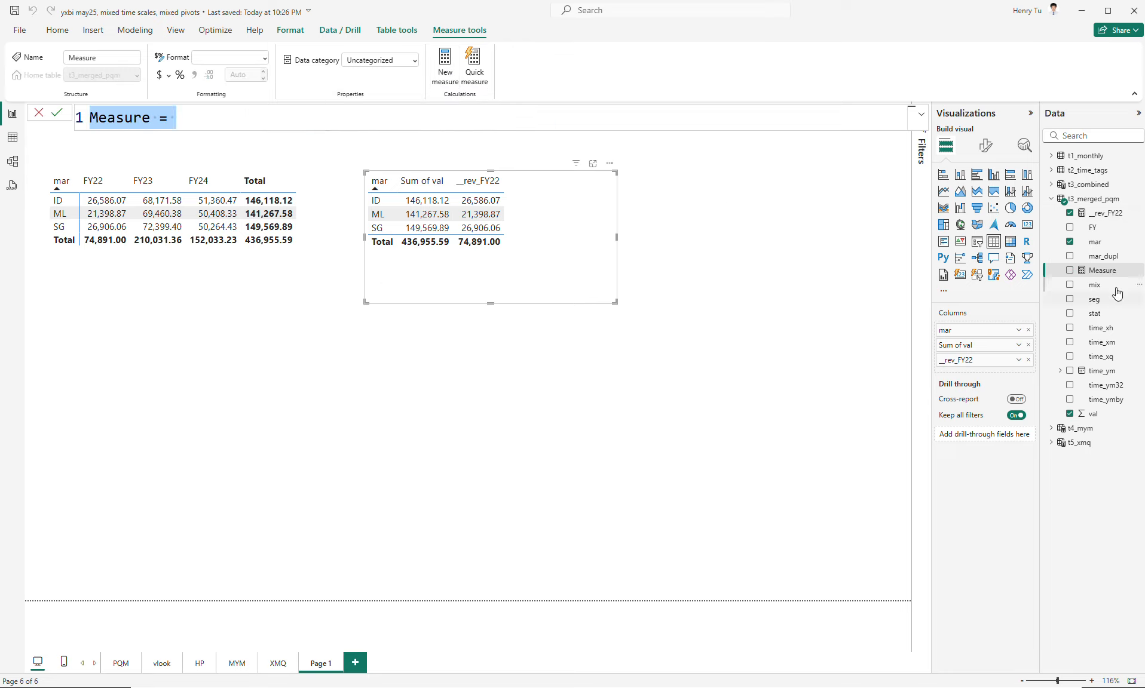
{"action": "key", "text": "ctrl+v"}
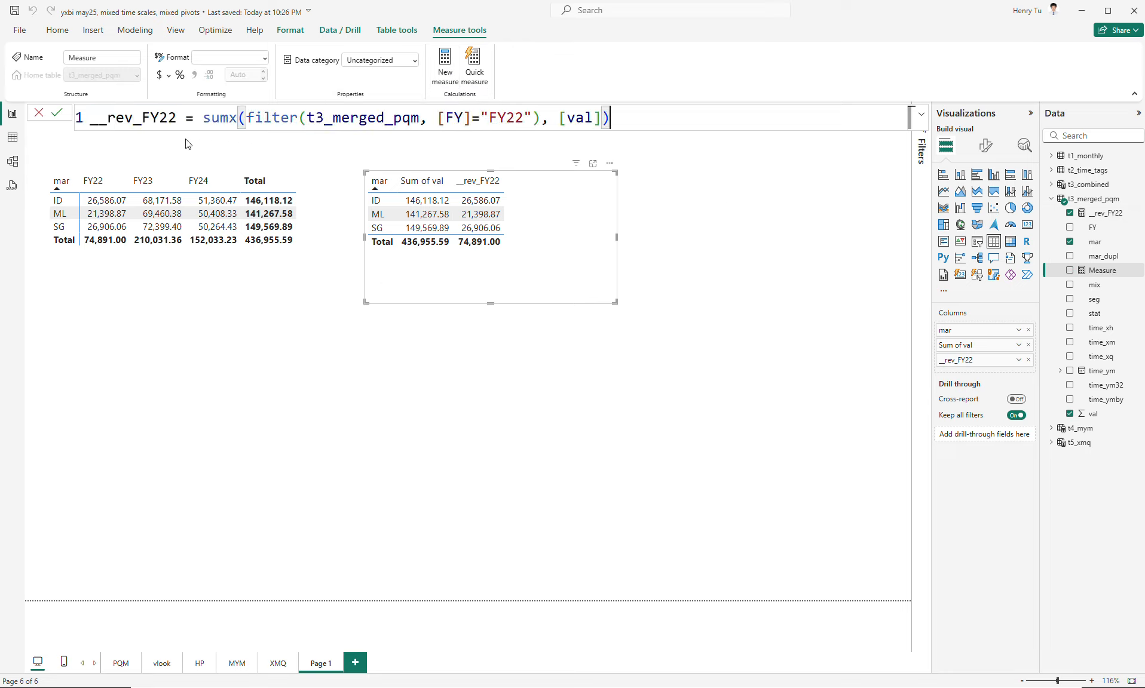
{"action": "key", "text": "BackSpace"}
{"action": "type", "text": "3"}
{"action": "double_click", "coordinate": [520, 119]}
{"action": "type", "text": "FY23"}
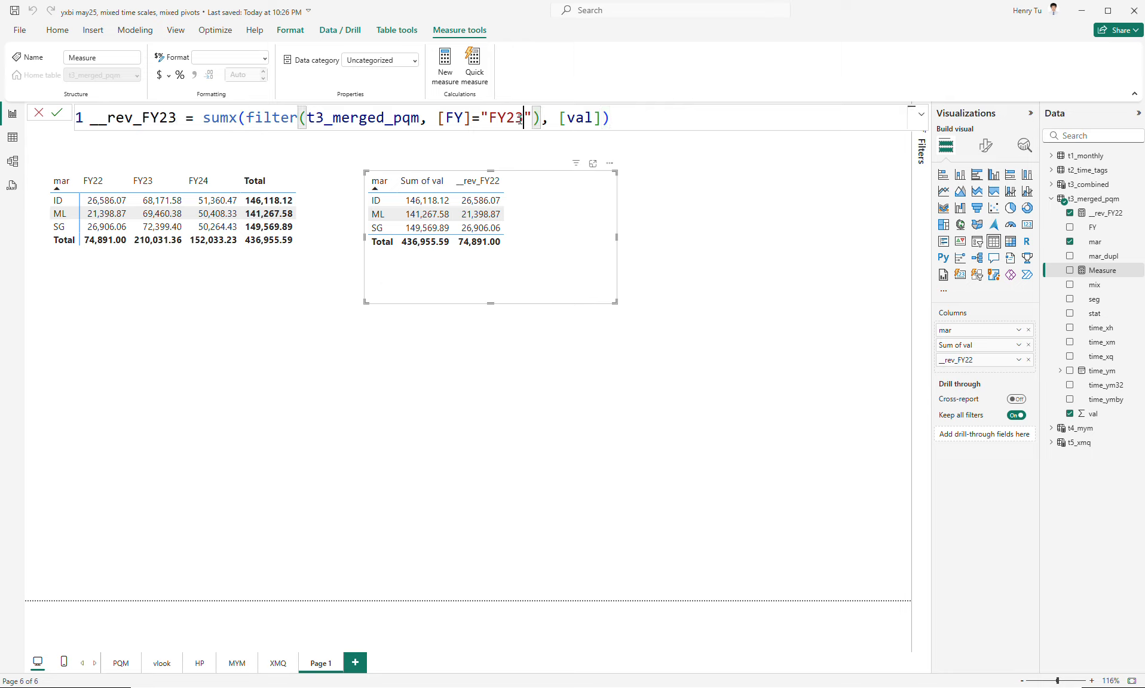
{"action": "key", "text": "Return"}
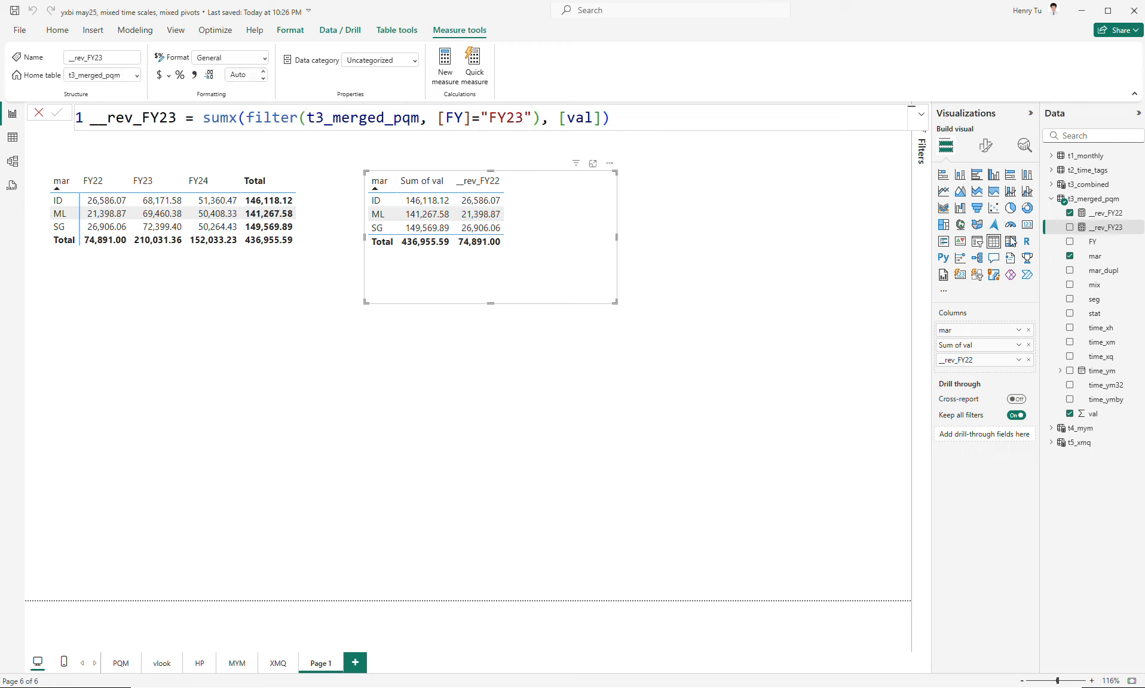
{"action": "left_click", "coordinate": [1070, 227]}
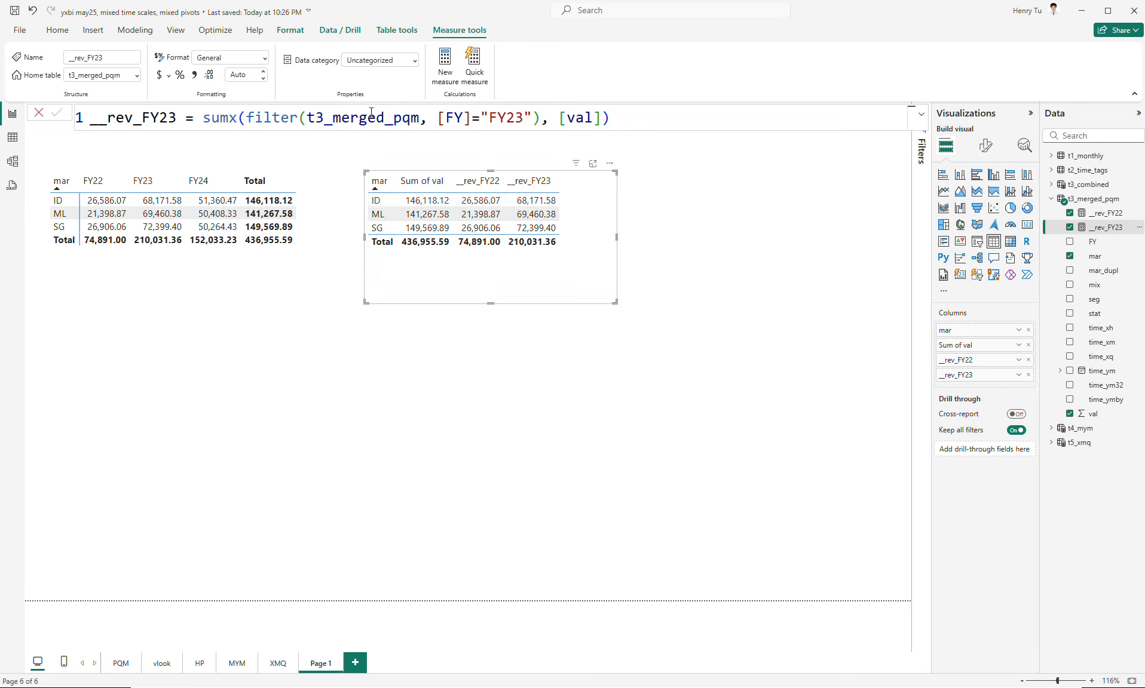
- Create the measure __rev_FY24 = sumx(filter(t3_merged_pqm, [FY]="FY24"), [val]) from the copied formula and add it to the table visual
{"action": "left_click", "coordinate": [445, 77]}
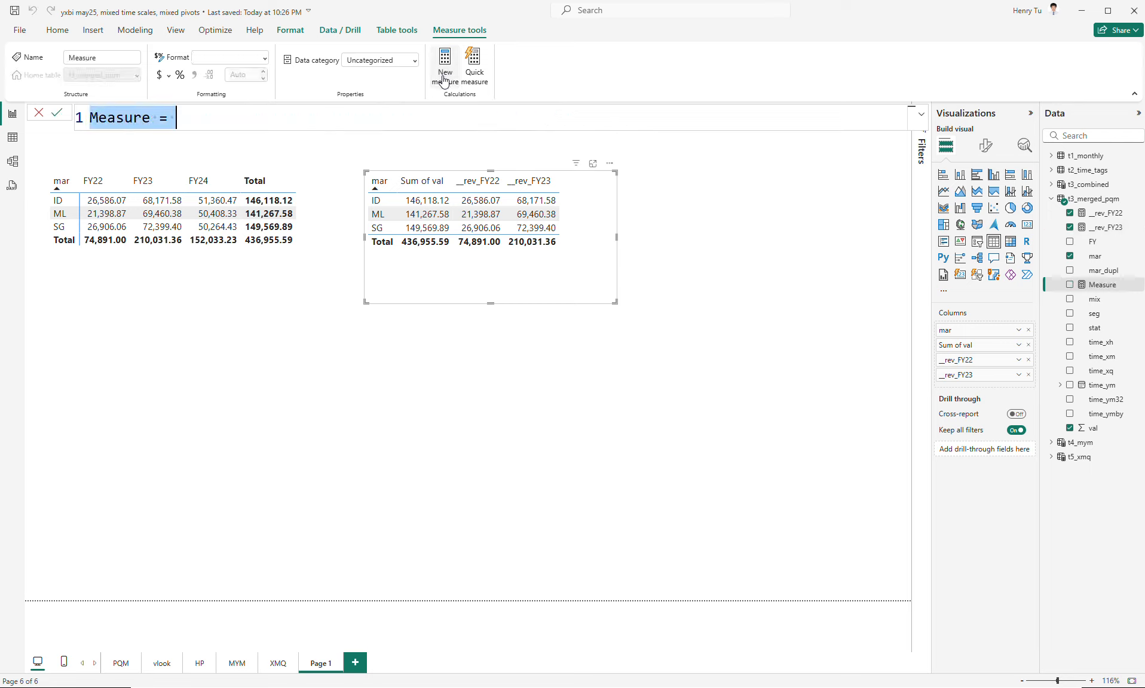
{"action": "key", "text": "ctrl+v"}
{"action": "left_click", "coordinate": [177, 118]}
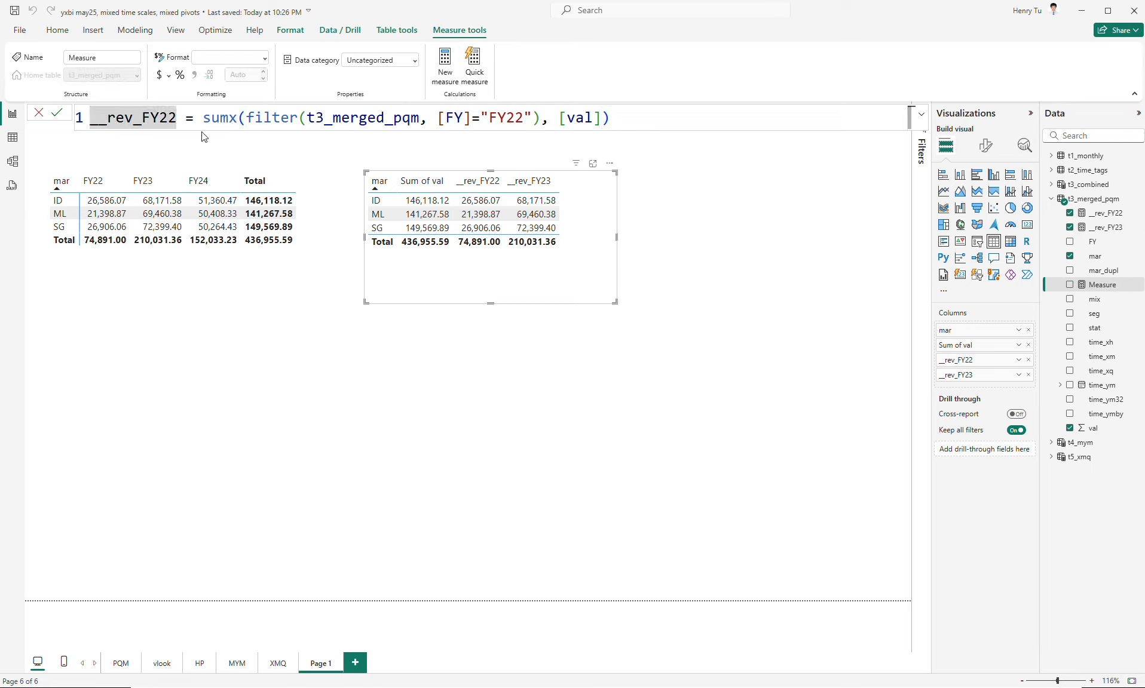
{"action": "key", "text": "BackSpace"}
{"action": "type", "text": "4"}
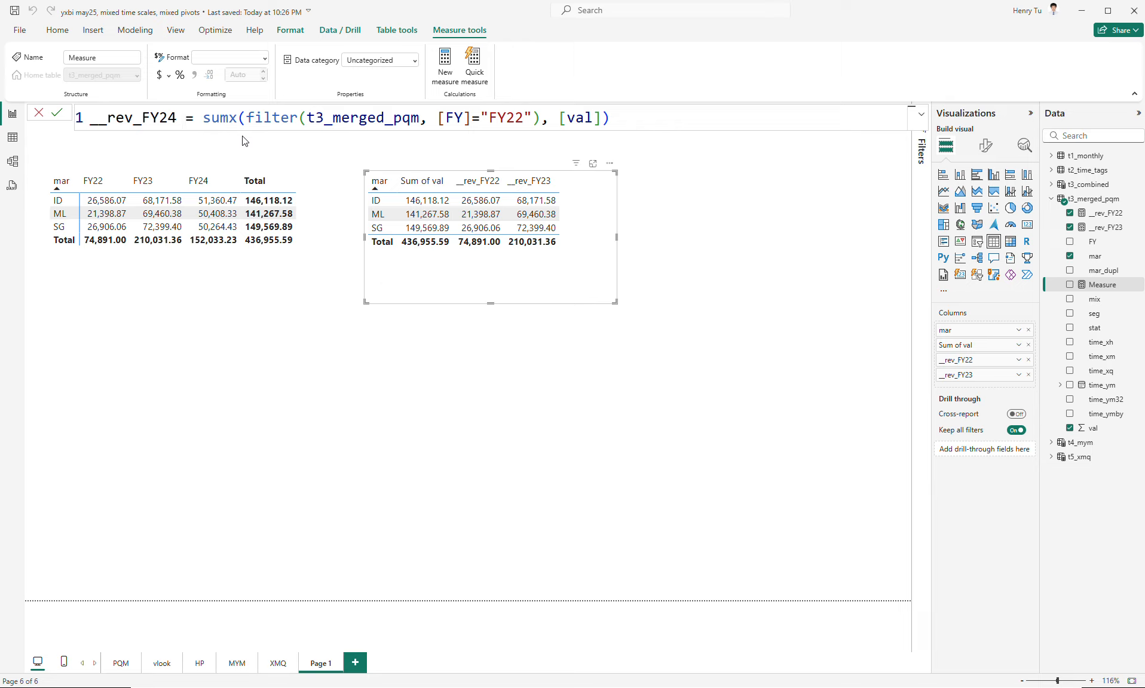
{"action": "left_click", "coordinate": [523, 118]}
{"action": "key", "text": "BackSpace"}
{"action": "type", "text": "4"}
{"action": "key", "text": "Return"}
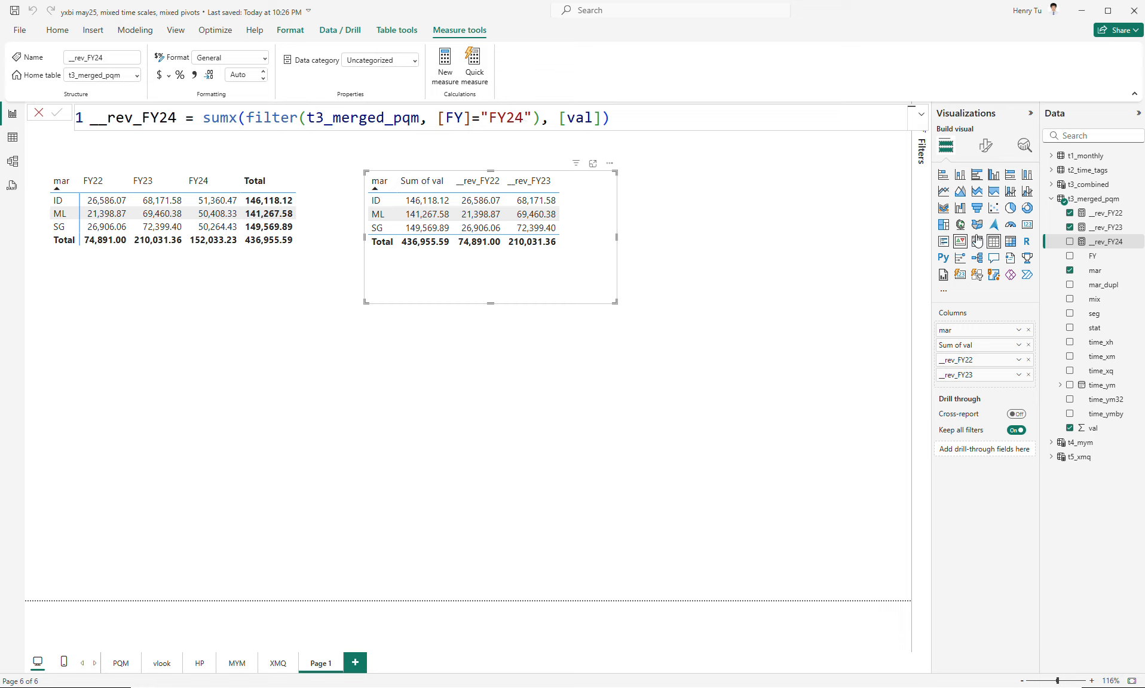
{"action": "left_click", "coordinate": [1070, 242]}
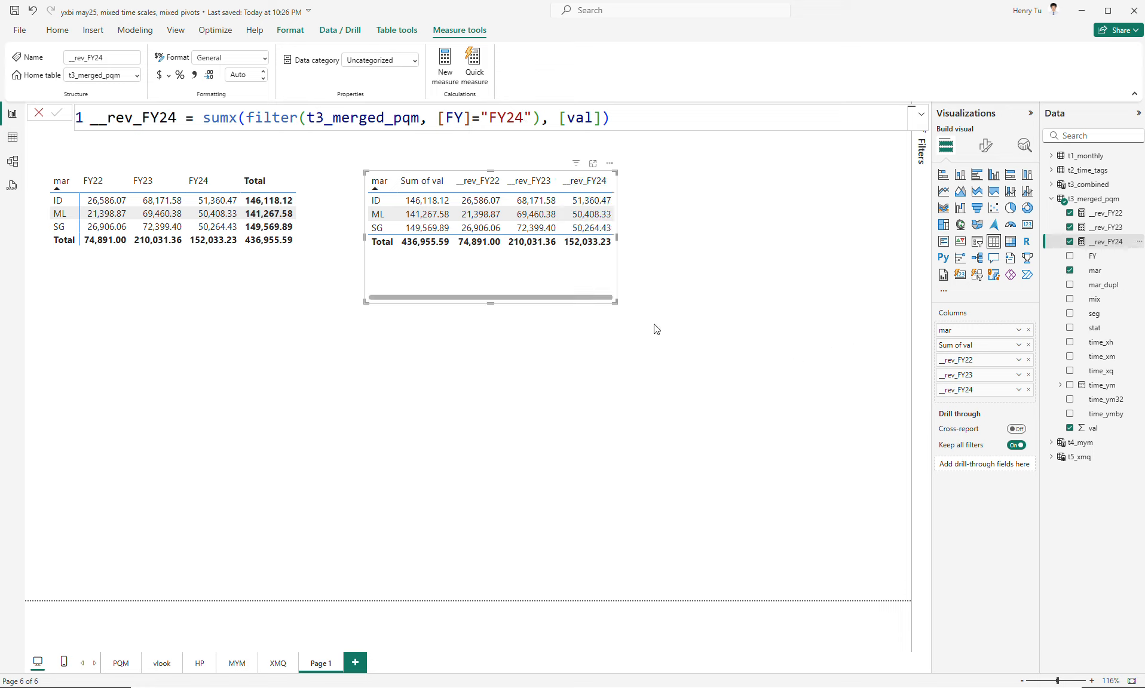
- Widen and shorten the table visual and move Sum of val after __rev_FY24 as the last column
{"action": "left_click_drag", "start_coordinate": [614, 302], "coordinate": [646, 267]}
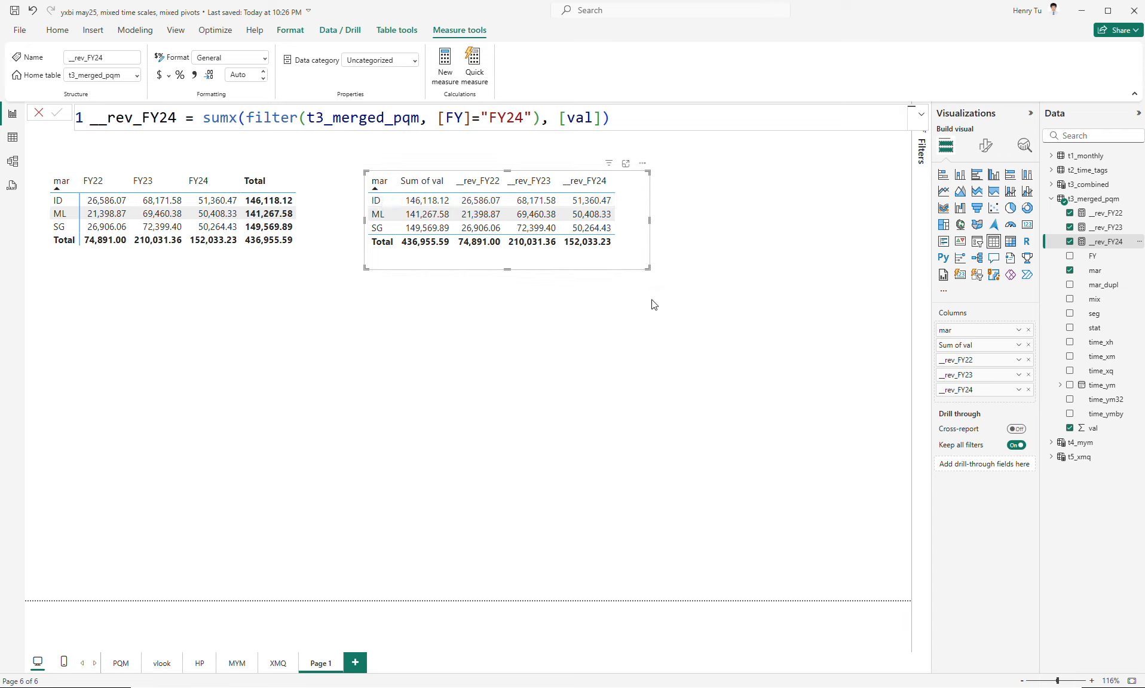
{"action": "left_click_drag", "start_coordinate": [943, 346], "coordinate": [924, 389]}
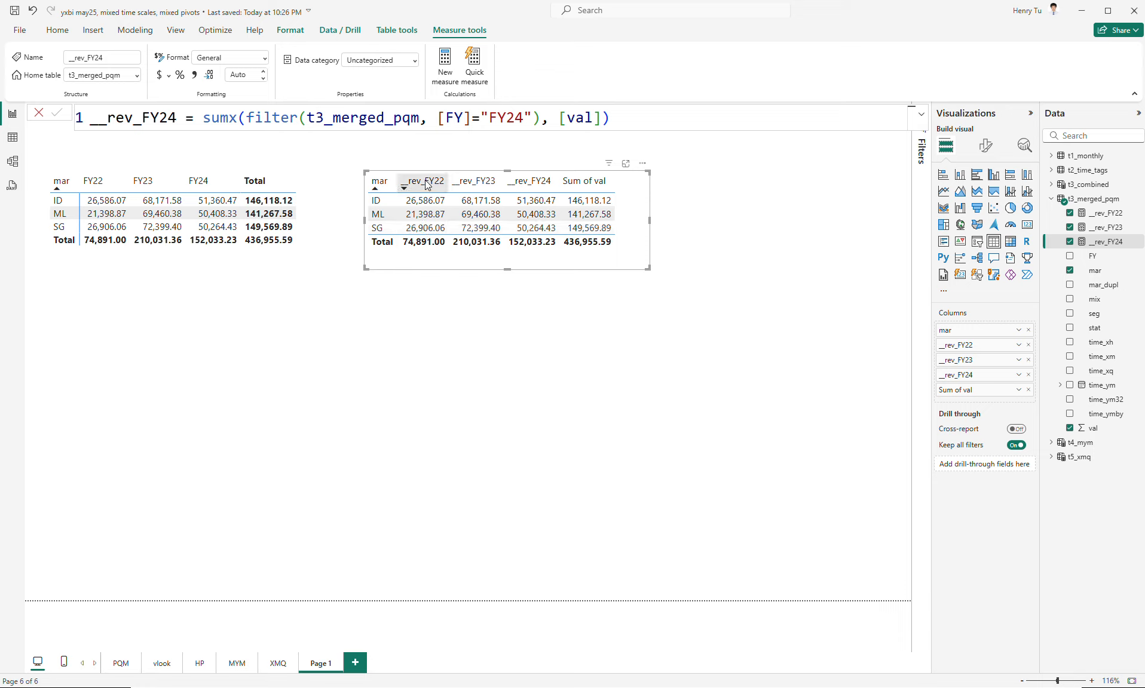
- Rename the table's __rev_FY22, __rev_FY23 and __rev_FY24 columns for this visual as FY22, FY23 and FY24
{"action": "double_click", "coordinate": [975, 346]}
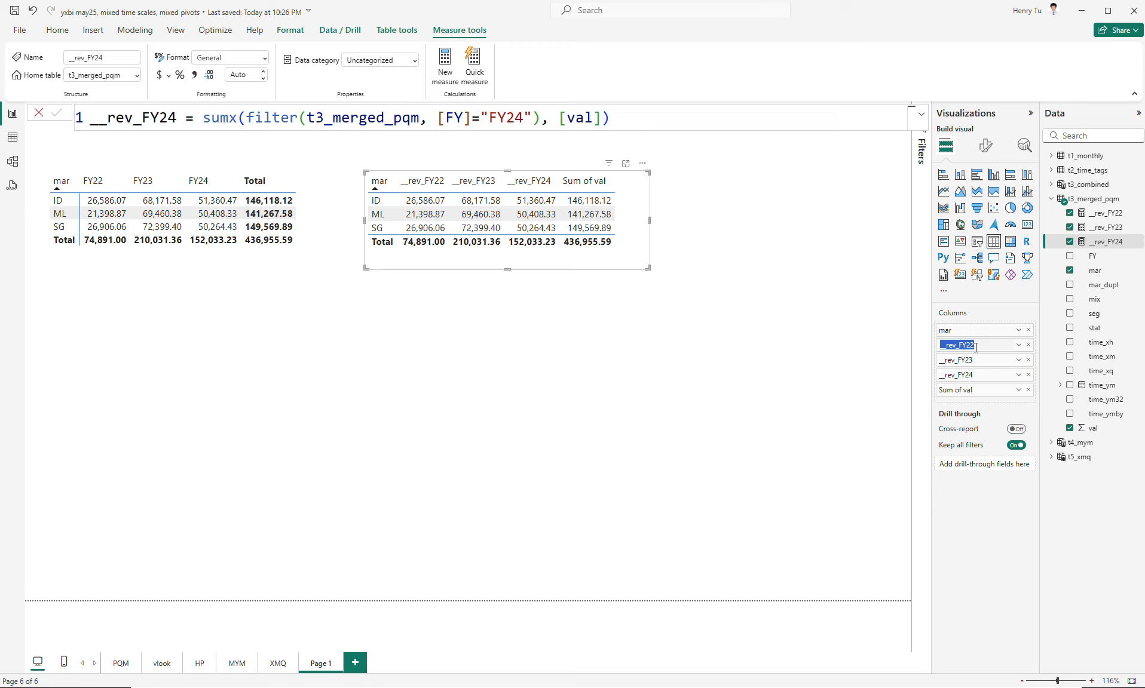
{"action": "type", "text": "FY"}
{"action": "key", "text": "Return"}
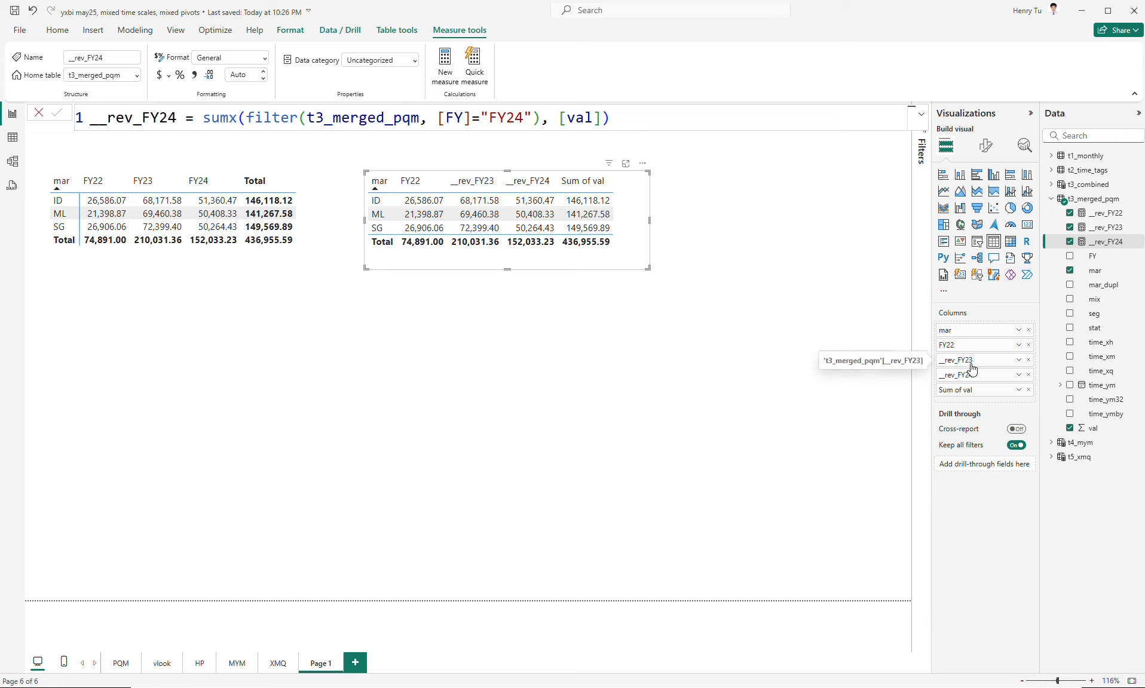
{"action": "double_click", "coordinate": [971, 360]}
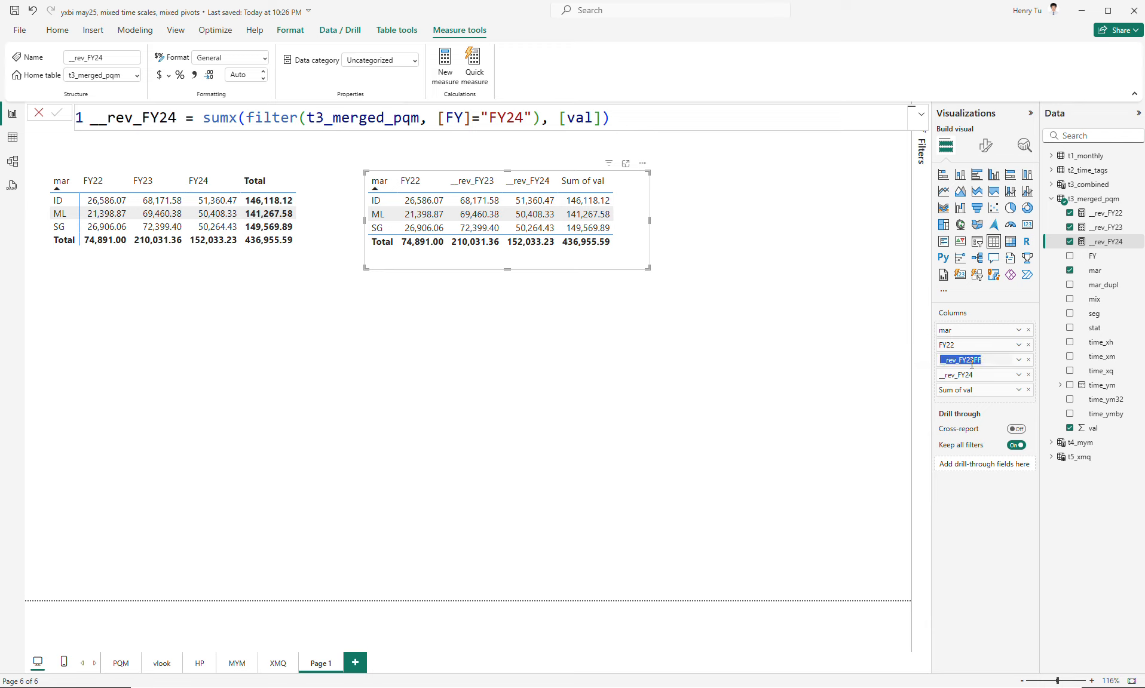
{"action": "type", "text": "FY23"}
{"action": "key", "text": "Return"}
{"action": "double_click", "coordinate": [969, 376]}
{"action": "double_click", "coordinate": [968, 376]}
{"action": "type", "text": "F"}
{"action": "key", "text": "Return"}
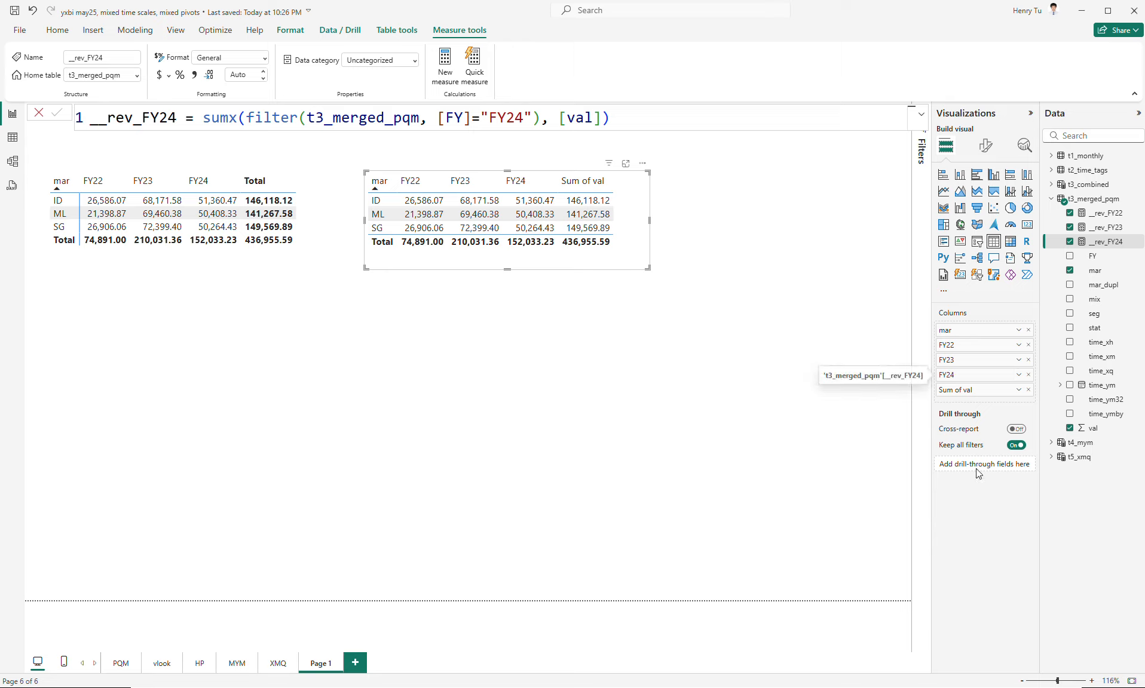
- Rename the table's Sum of val column for this visual as Grand
{"action": "double_click", "coordinate": [940, 390]}
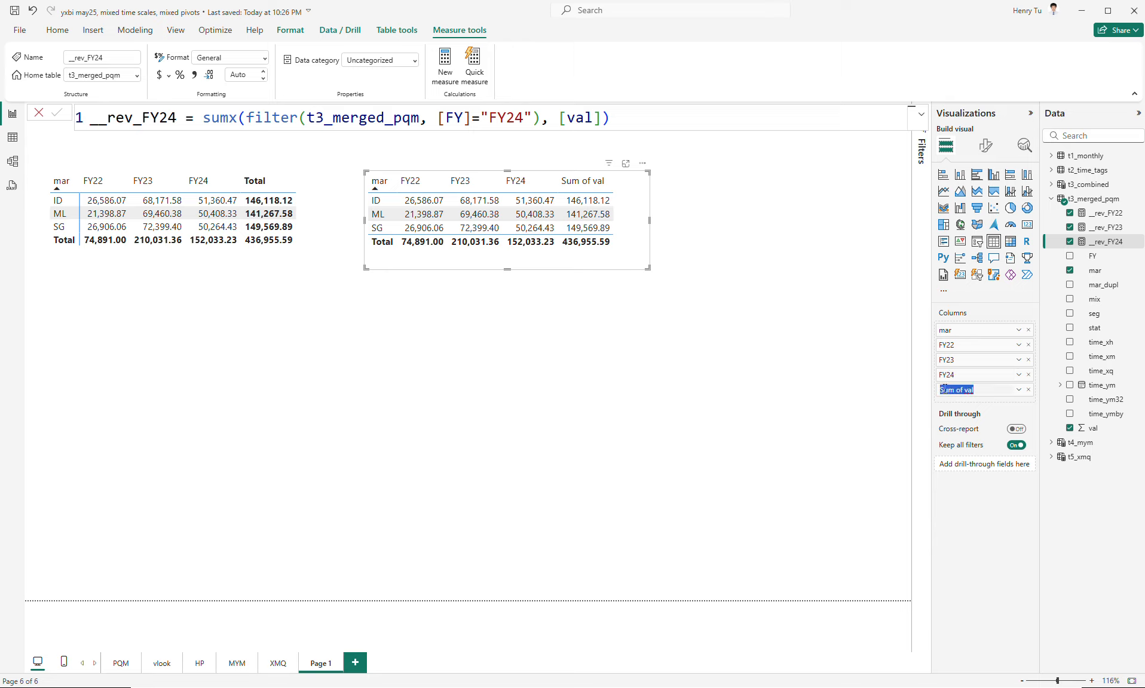
{"action": "type", "text": "Grand"}
{"action": "key", "text": "Return"}
- Sort the measure-based table by its different fiscal-year columns, ending with FY24 in descending order
{"action": "left_click", "coordinate": [420, 185]}
{"action": "left_click", "coordinate": [461, 184]}
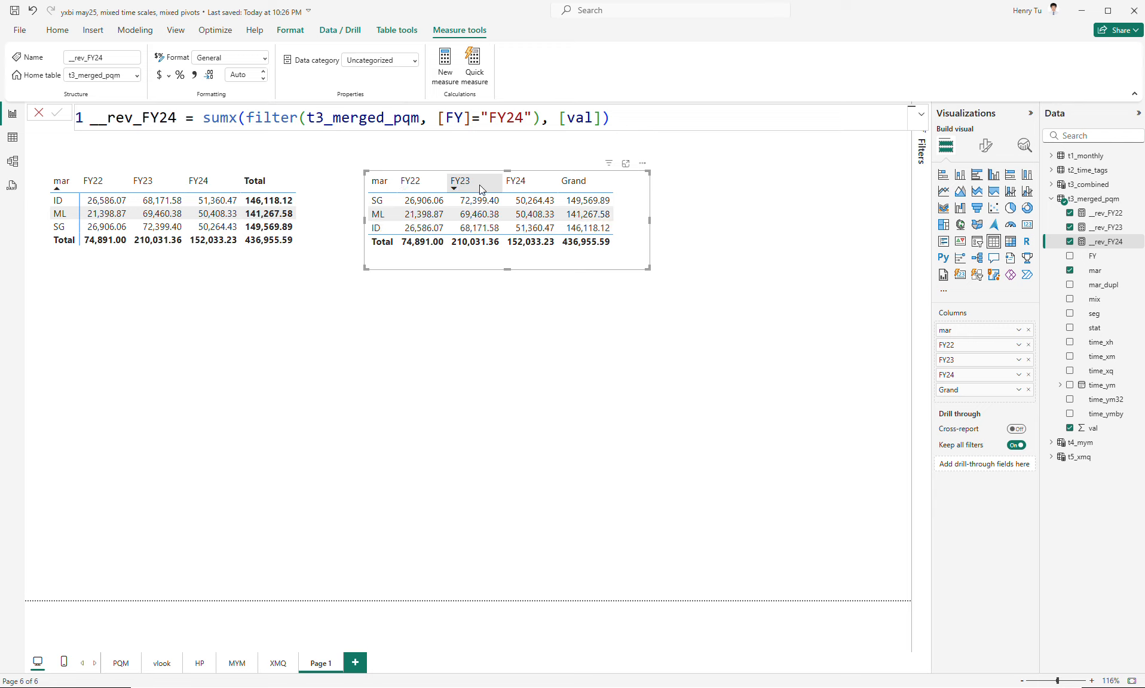
{"action": "left_click", "coordinate": [524, 185]}
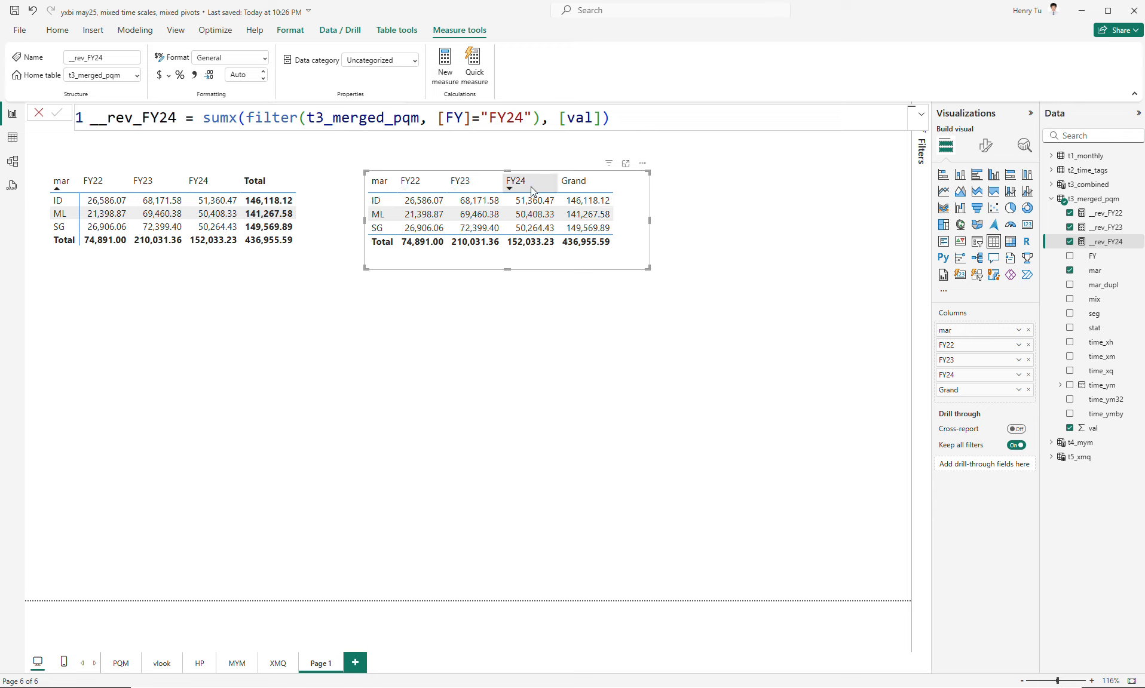
{"action": "left_click", "coordinate": [530, 186]}
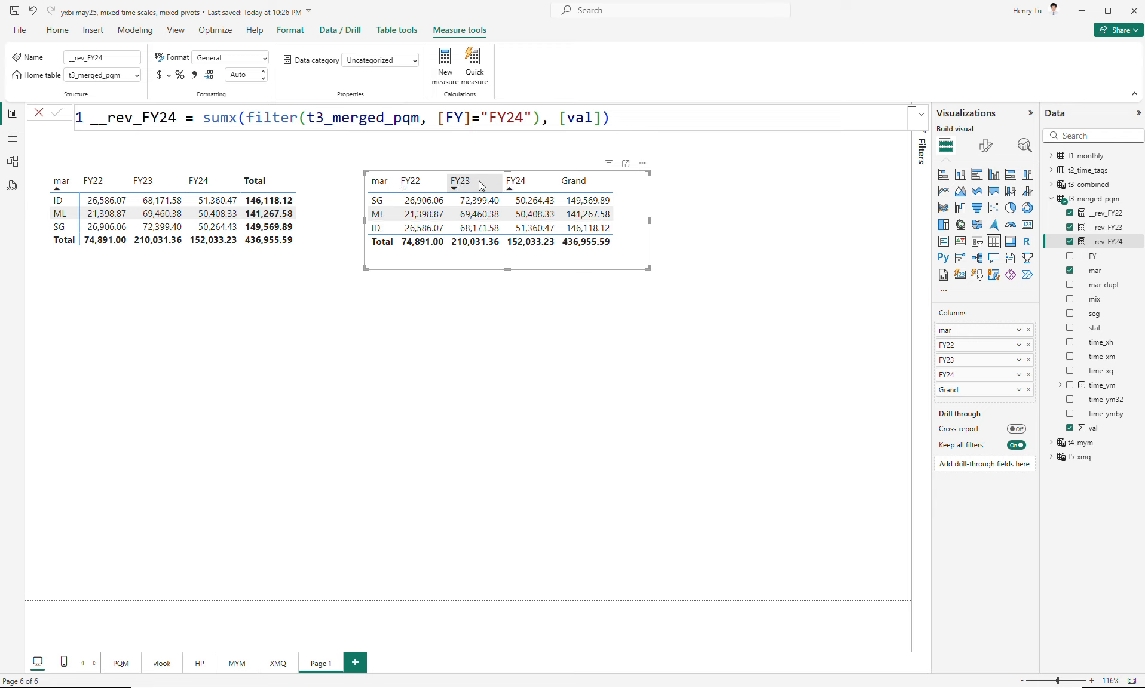
{"action": "left_click", "coordinate": [517, 182]}
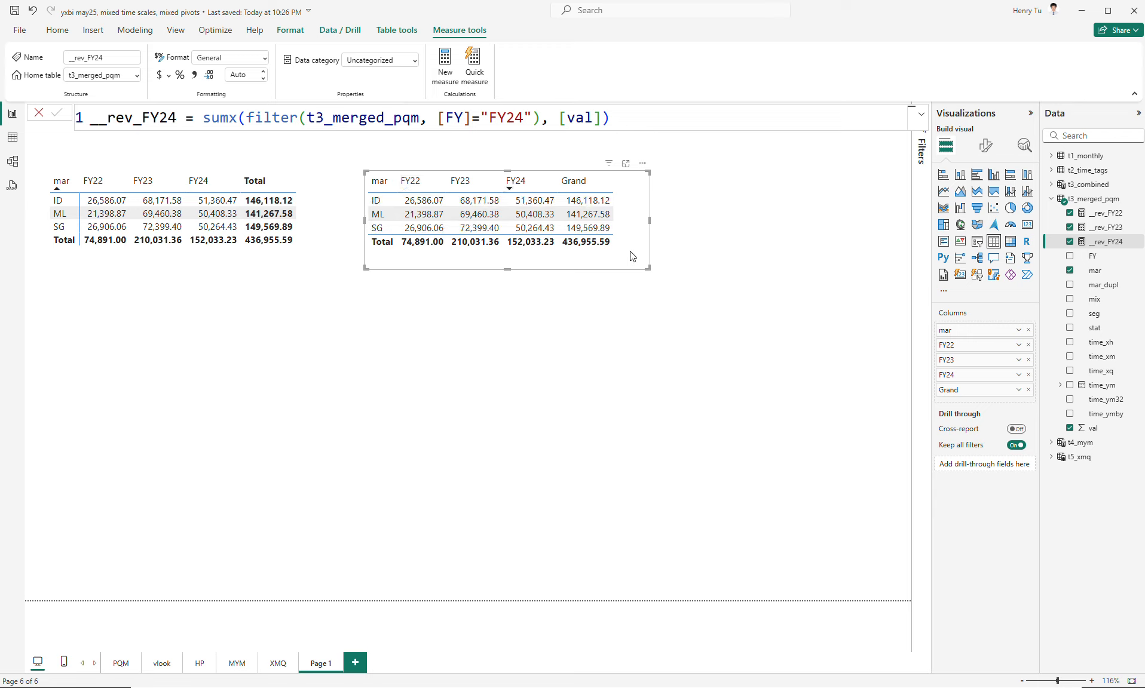
- Place a copy of the market table below the original with seg replacing mar, and enlarge it to fit all segment rows
{"action": "left_click_drag", "start_coordinate": [647, 269], "coordinate": [621, 371]}
{"action": "key", "text": "ctrl+c"}
{"action": "key", "text": "ctrl+v"}
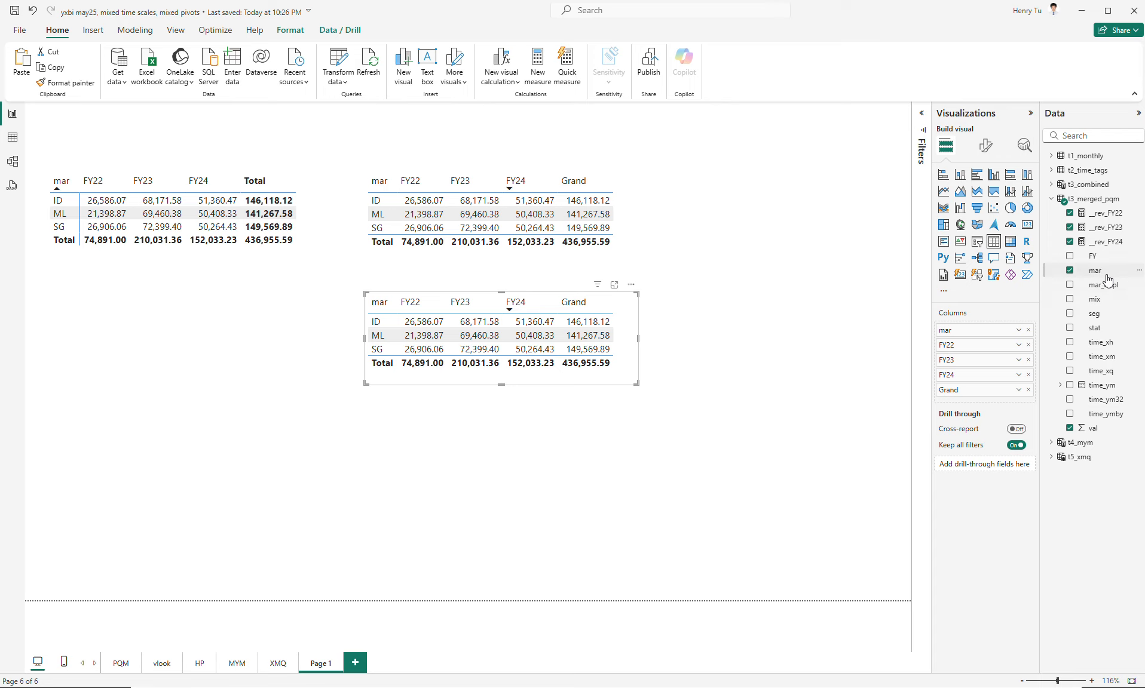
{"action": "left_click_drag", "start_coordinate": [1098, 311], "coordinate": [1017, 338]}
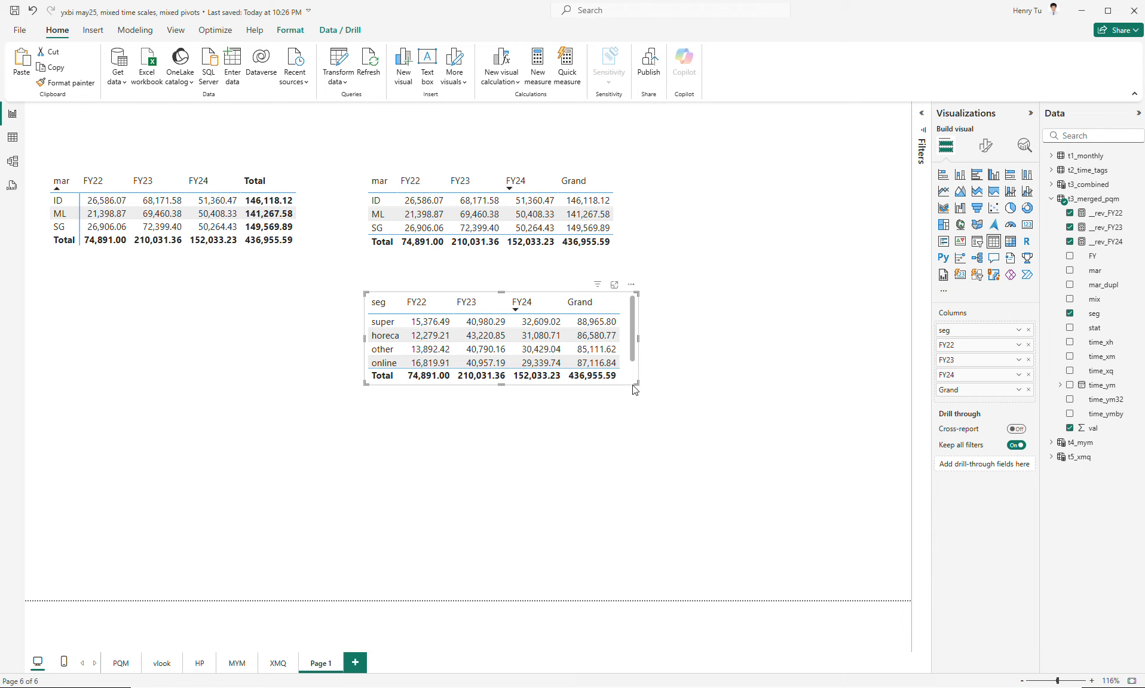
{"action": "left_click_drag", "start_coordinate": [635, 389], "coordinate": [618, 413]}
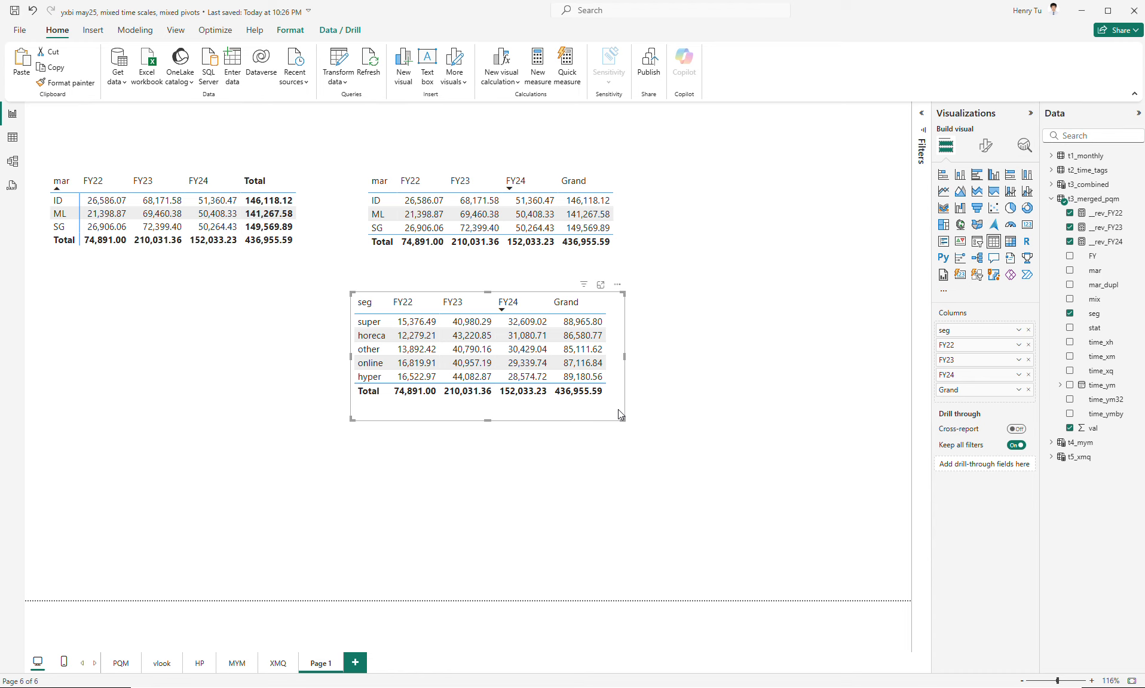
- Place a copy of the segment table beside the market table with mar added before seg, and enlarge it to fit the market-segment rows
{"action": "key", "text": "ctrl+c"}
{"action": "key", "text": "ctrl+v"}
{"action": "left_click_drag", "start_coordinate": [614, 415], "coordinate": [883, 266]}
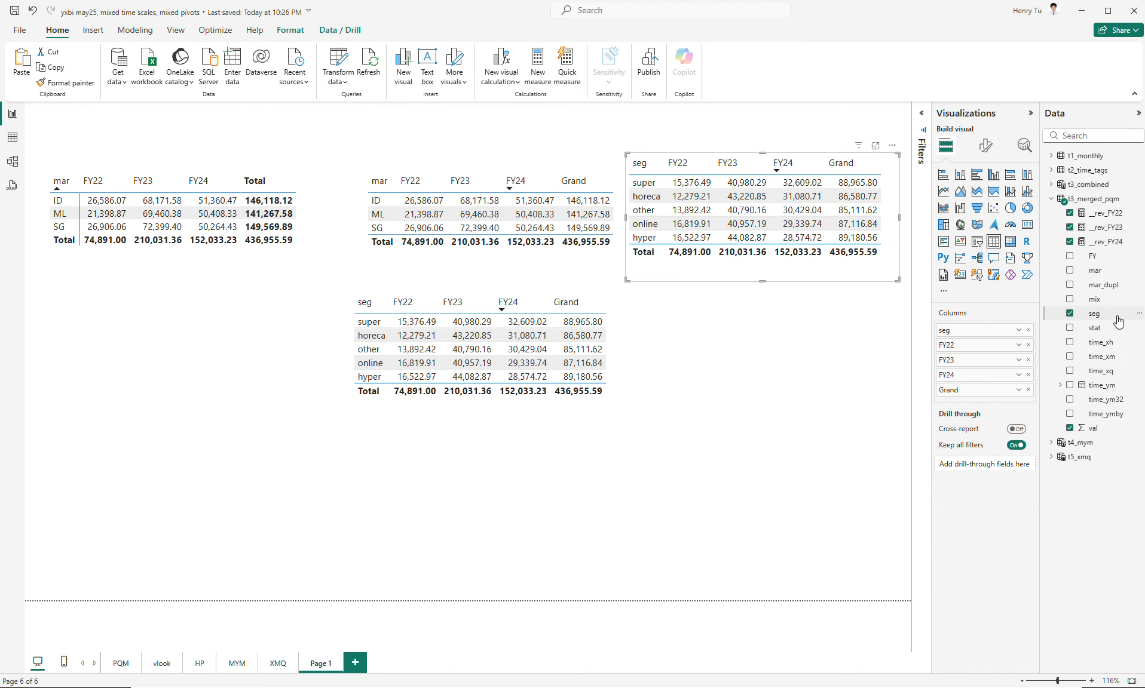
{"action": "left_click_drag", "start_coordinate": [1095, 271], "coordinate": [935, 331]}
{"action": "left_click_drag", "start_coordinate": [896, 280], "coordinate": [908, 424]}
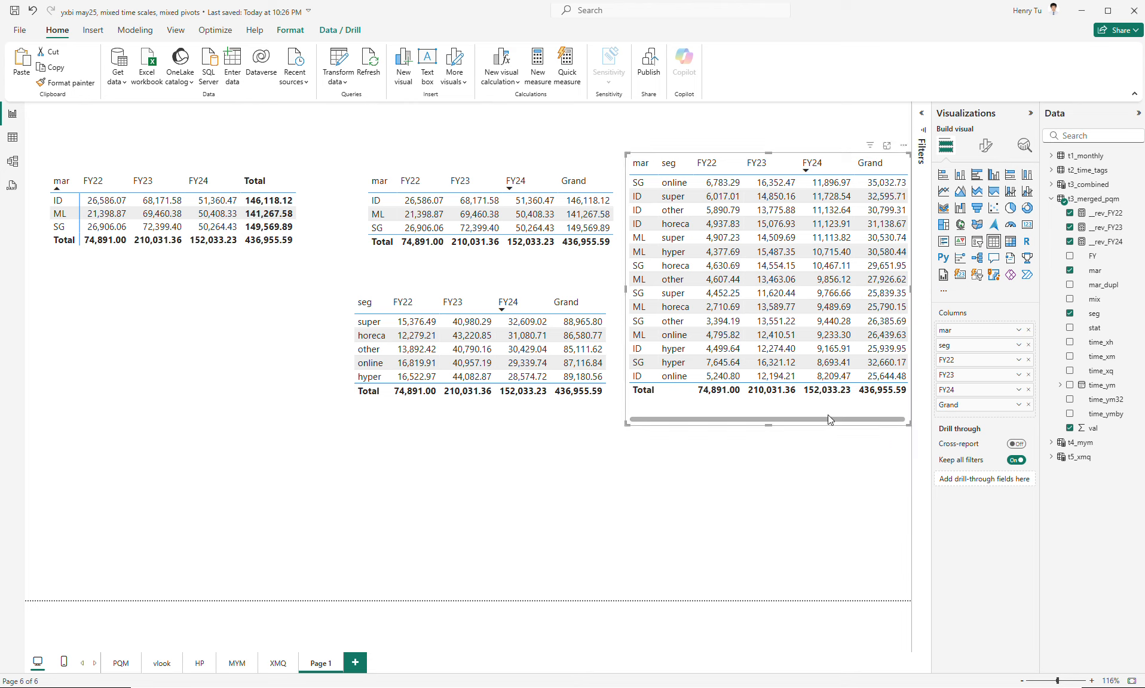
- Shift the market, segment and market-segment tables closer to the matrix, and widen the market-segment table to fit all its columns
{"action": "left_click_drag", "start_coordinate": [588, 414], "coordinate": [570, 420]}
{"action": "left_click_drag", "start_coordinate": [591, 259], "coordinate": [558, 261]}
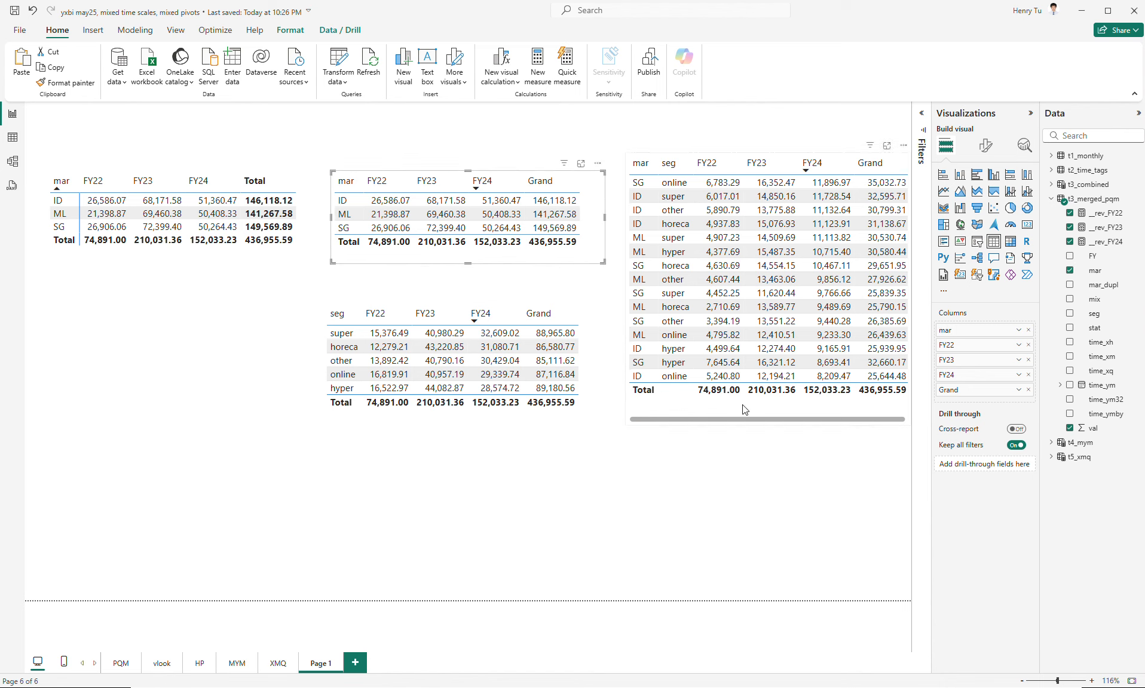
{"action": "left_click_drag", "start_coordinate": [744, 407], "coordinate": [722, 407]}
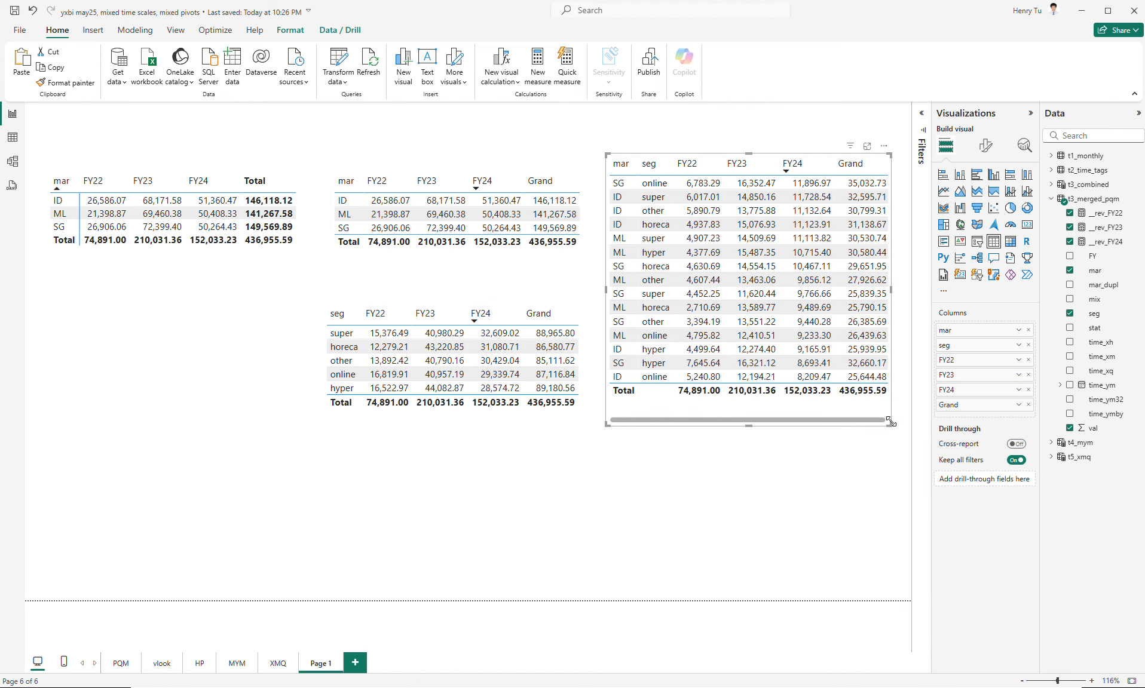
{"action": "mouse_move", "coordinate": [889, 425]}
{"action": "left_mouse_down"}
{"action": "mouse_move", "coordinate": [902, 425]}
{"action": "mouse_move", "coordinate": [867, 424]}
{"action": "left_mouse_up"}
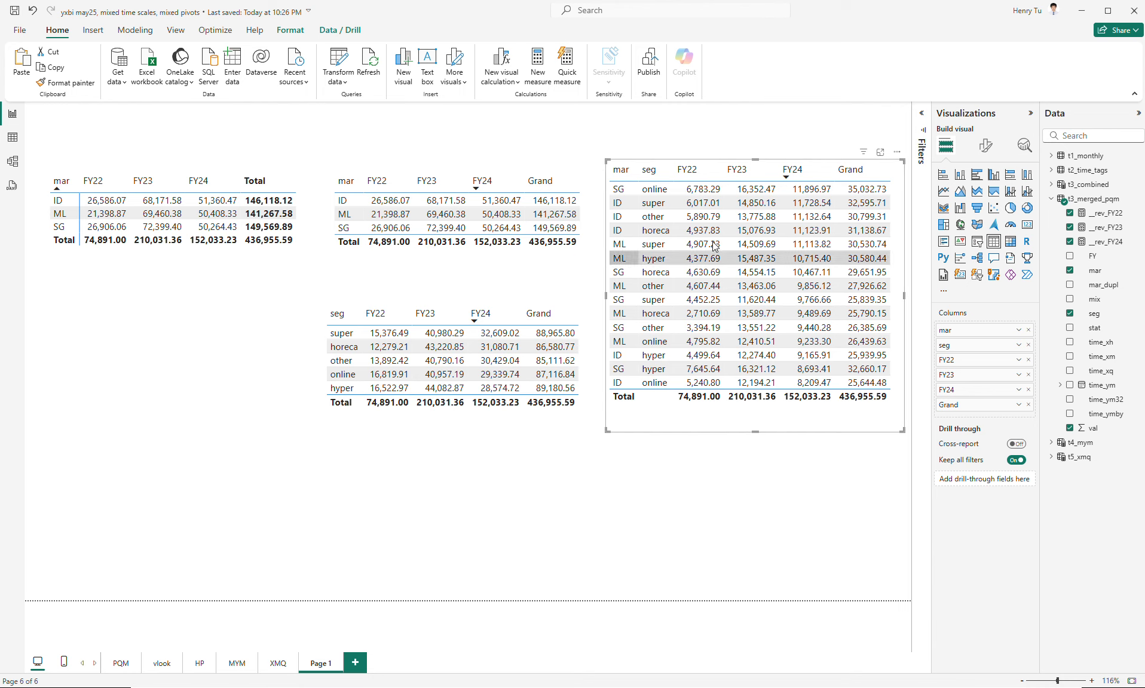
- Divide the __rev_FY22 measure's result by 1e3
{"action": "left_click", "coordinate": [1102, 213]}
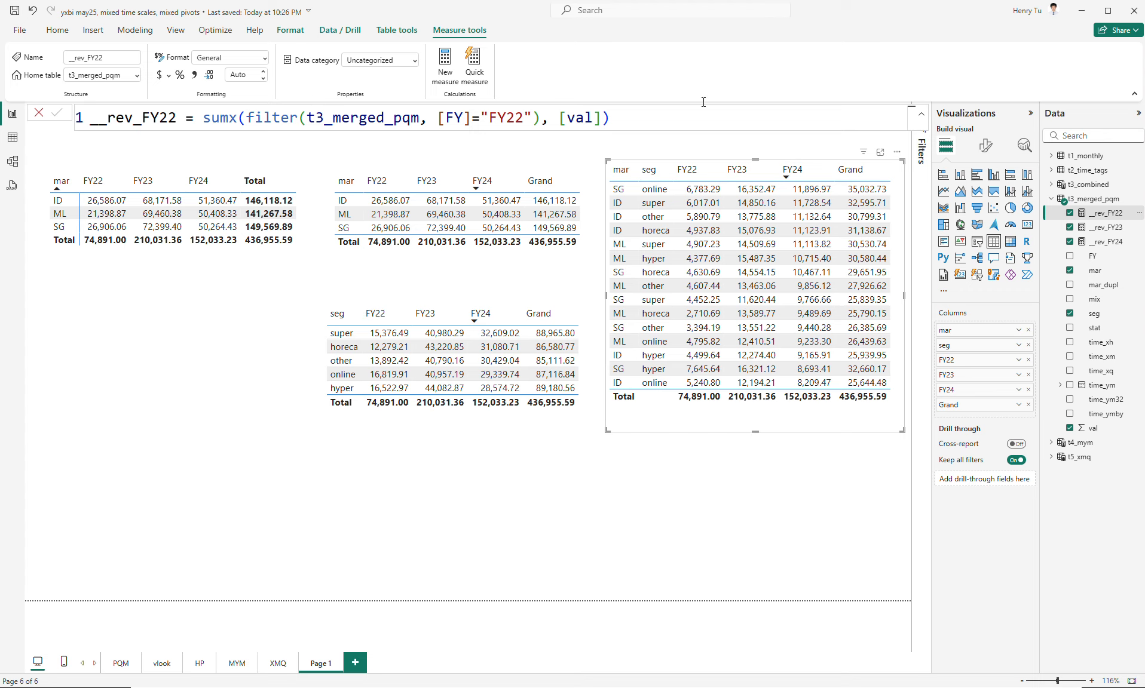
{"action": "left_click", "coordinate": [630, 120]}
{"action": "type", "text": "/1e3"}
{"action": "double_click", "coordinate": [637, 118]}
{"action": "key", "text": "Return"}
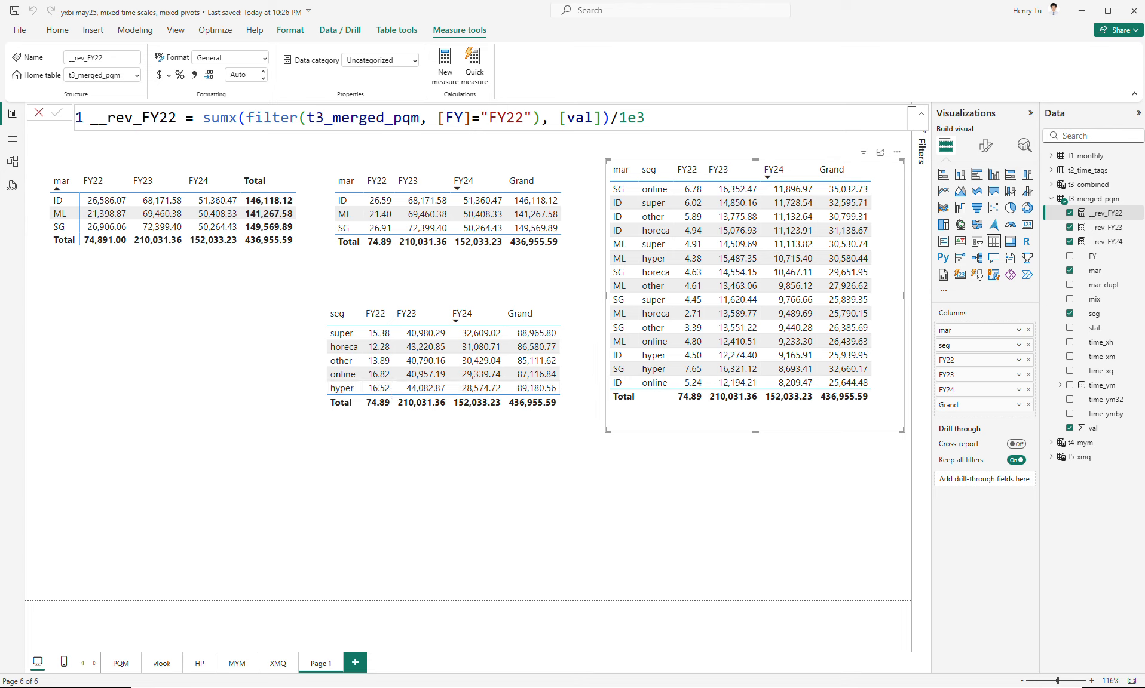
- Divide the __rev_FY23 measure's result by 1e3
{"action": "left_click", "coordinate": [1105, 227]}
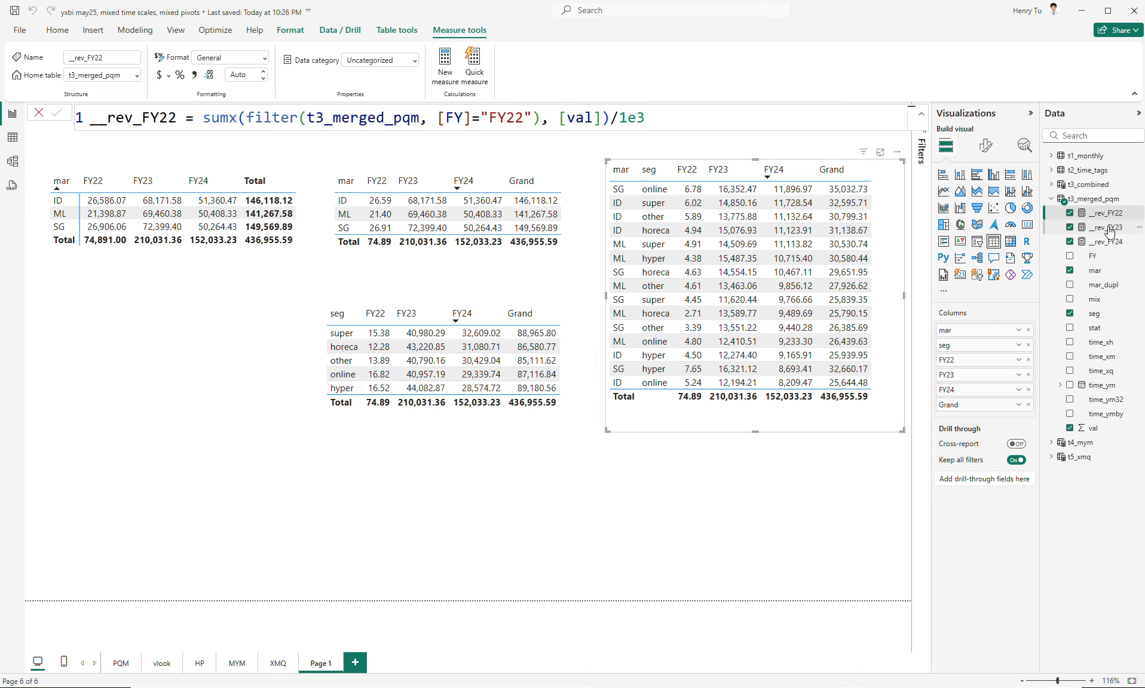
{"action": "left_click", "coordinate": [722, 122]}
{"action": "type", "text": "/1e3"}
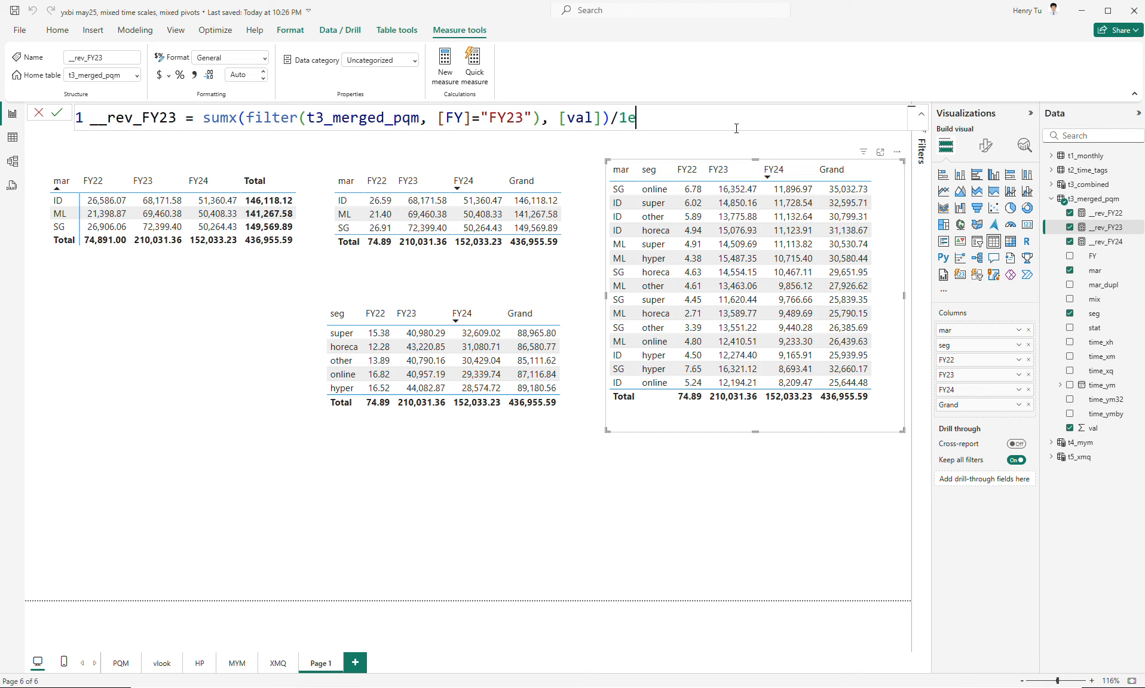
{"action": "key", "text": "Return"}
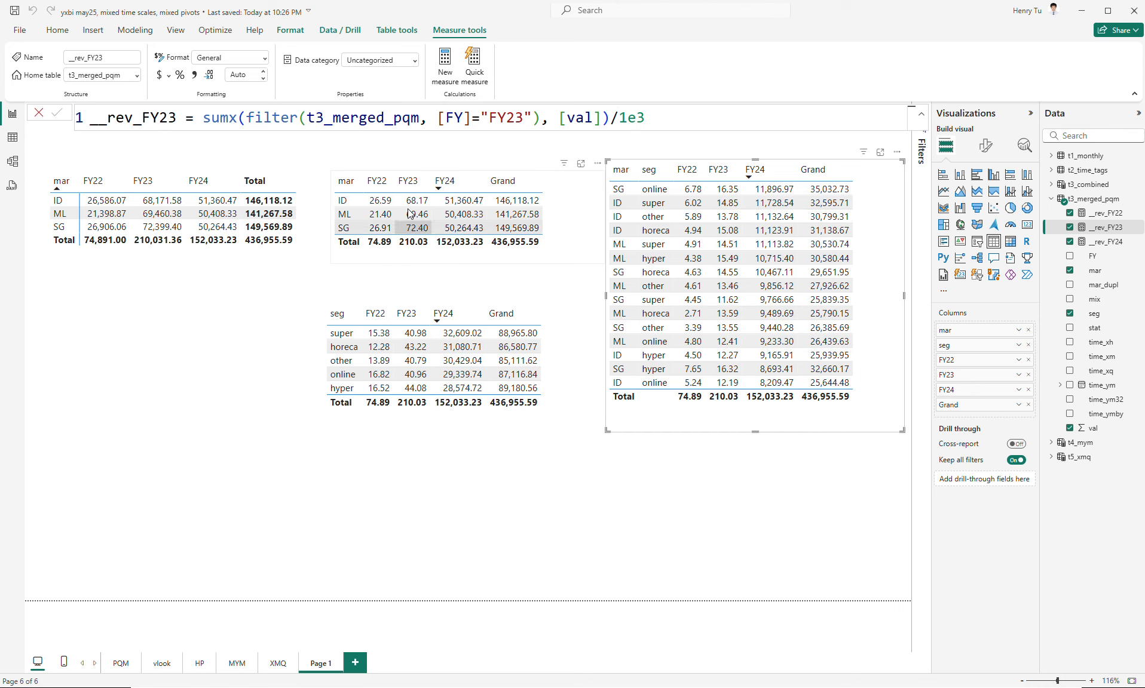
- Divide the __rev_FY24 measure's result by 1e3
{"action": "left_click", "coordinate": [1105, 241]}
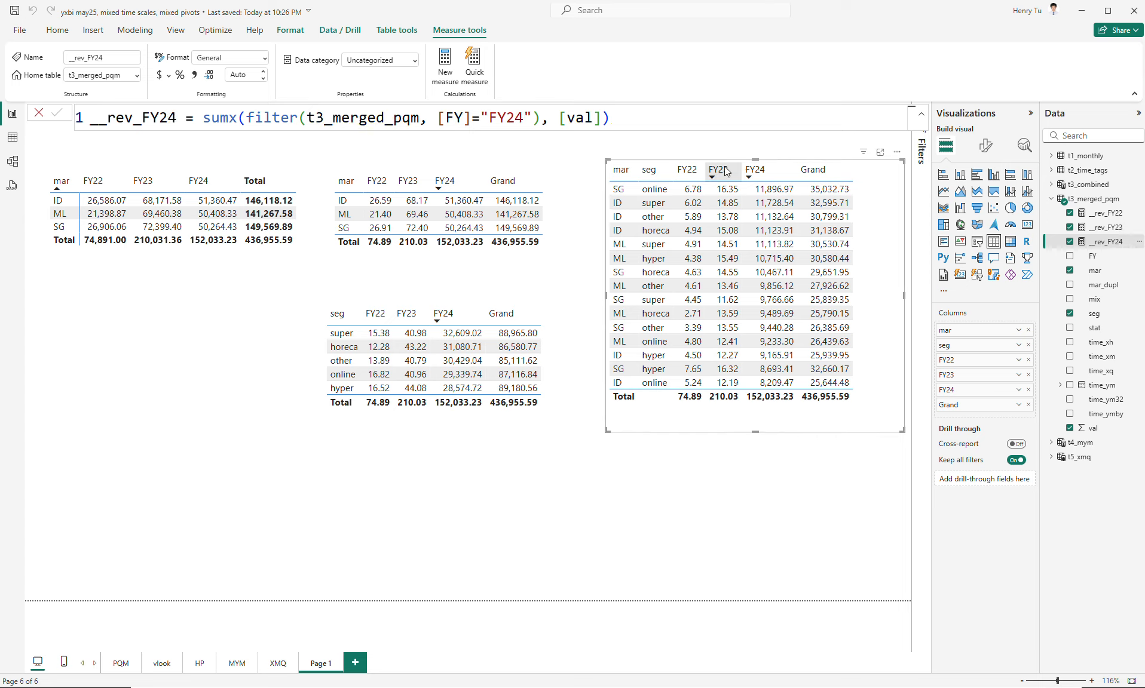
{"action": "left_click", "coordinate": [696, 121]}
{"action": "type", "text": "/"}
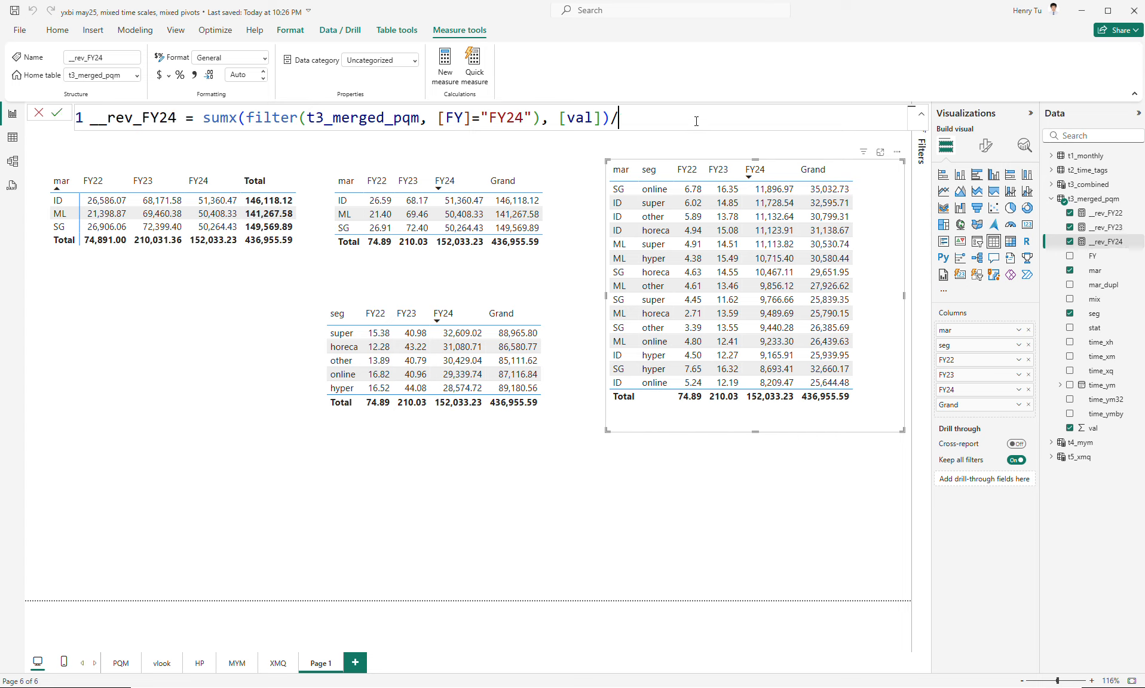
{"action": "type", "text": "1e3"}
{"action": "key", "text": "Return"}
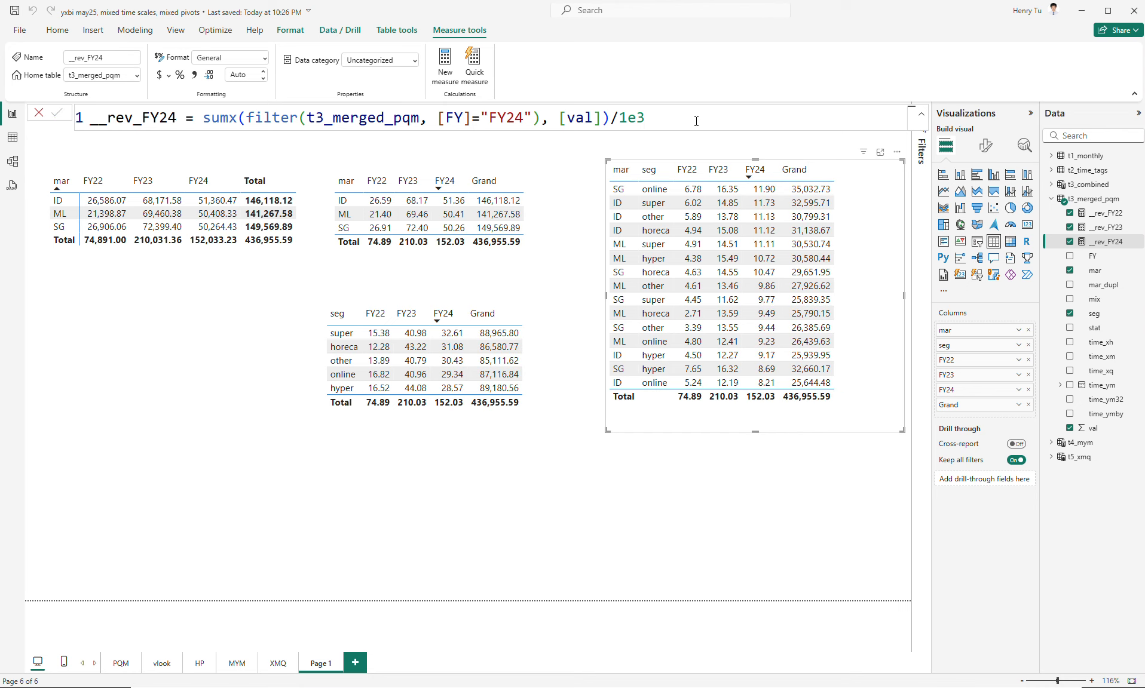
{"action": "left_click", "coordinate": [549, 239]}
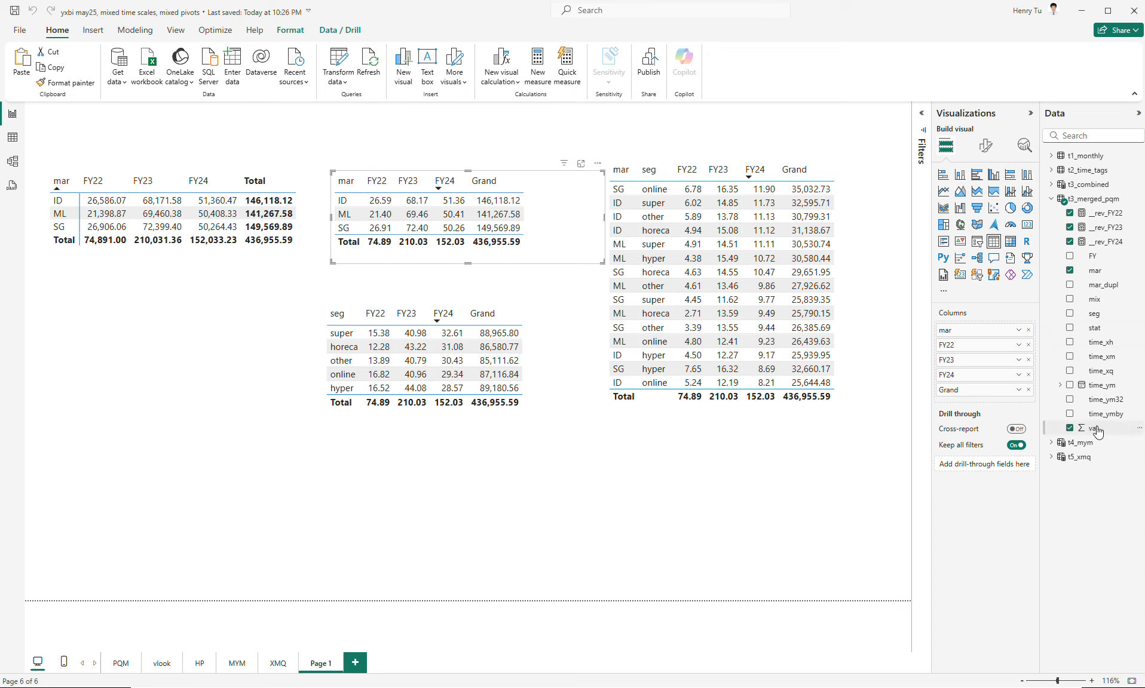
{"action": "left_click", "coordinate": [1018, 390]}
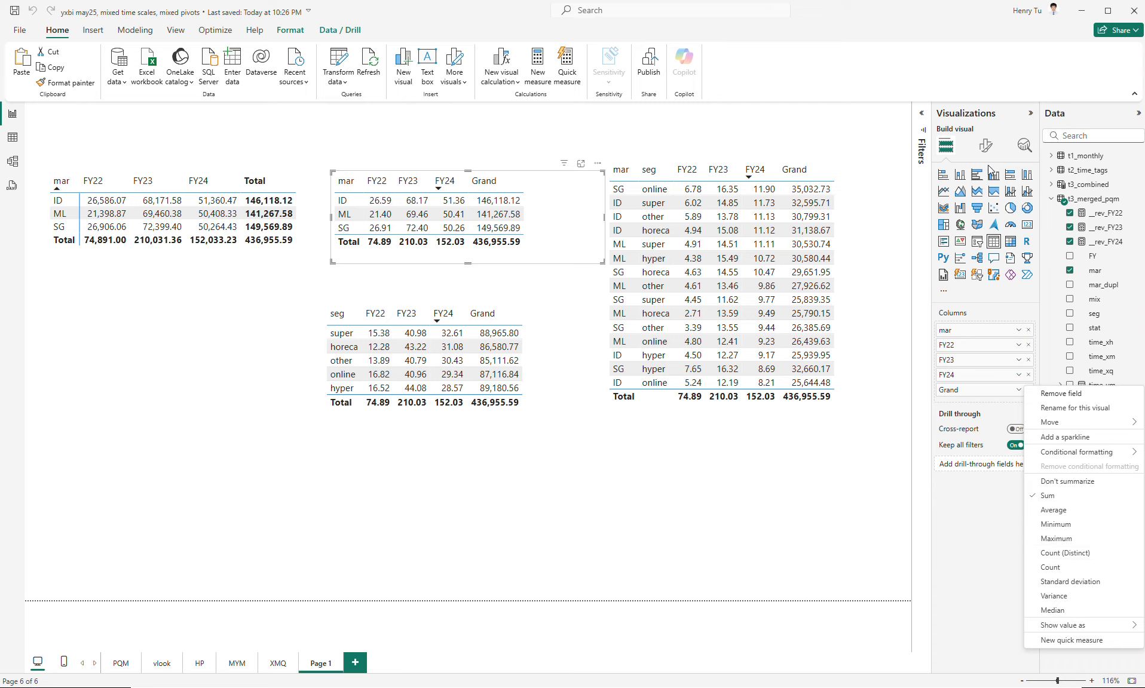
{"action": "left_click", "coordinate": [985, 150]}
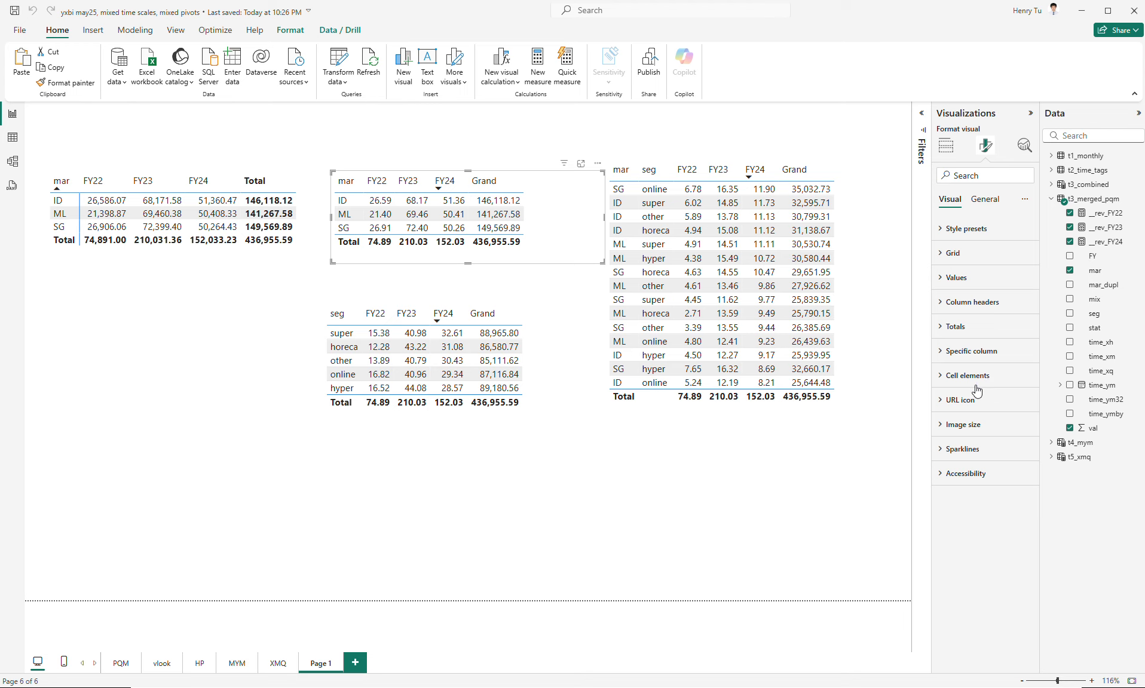
{"action": "left_click", "coordinate": [946, 144]}
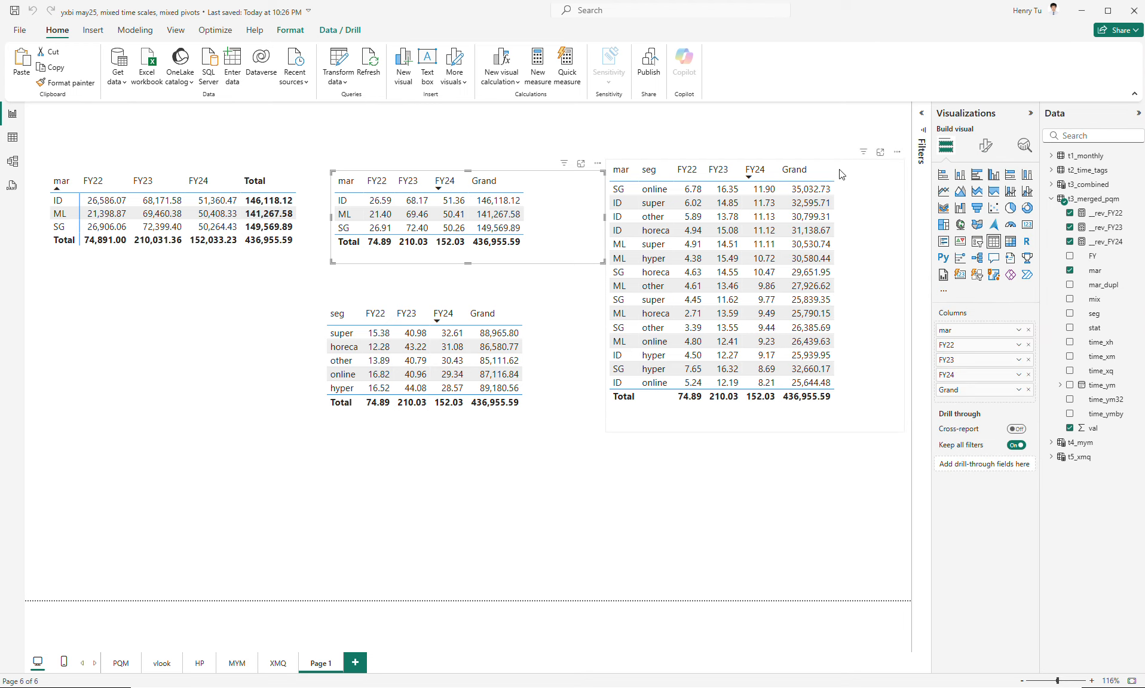
- Create a new measure from a copy of the __rev_FY22 formula and name it __rev_HP
{"action": "left_click", "coordinate": [1103, 219]}
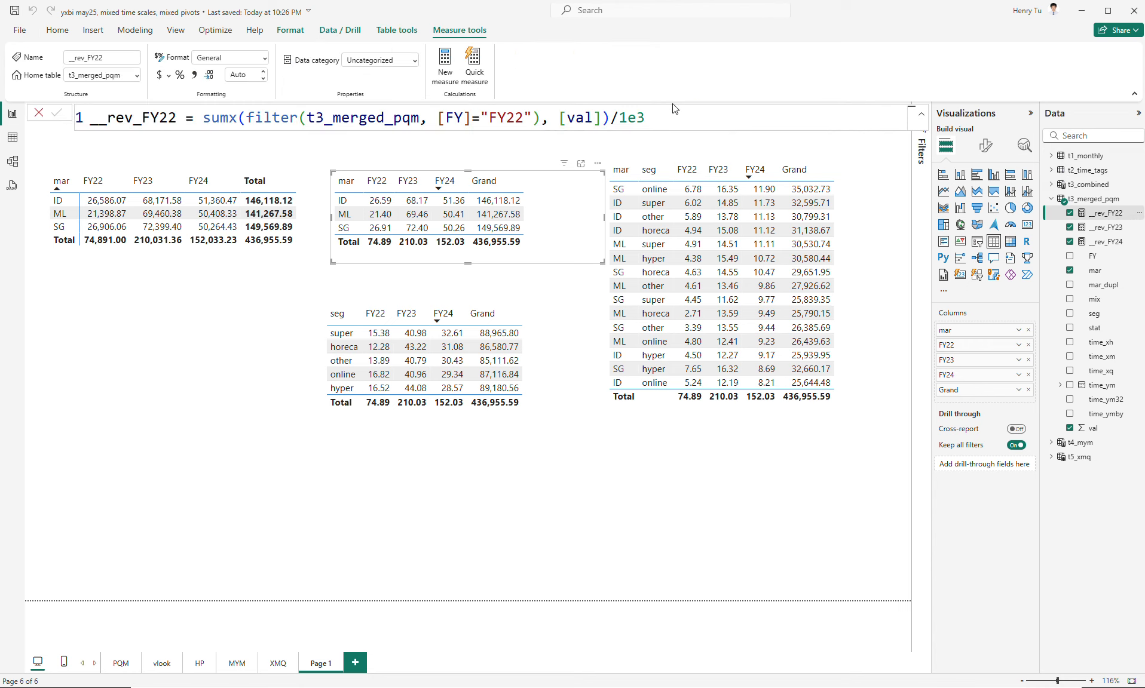
{"action": "triple_click", "coordinate": [682, 117]}
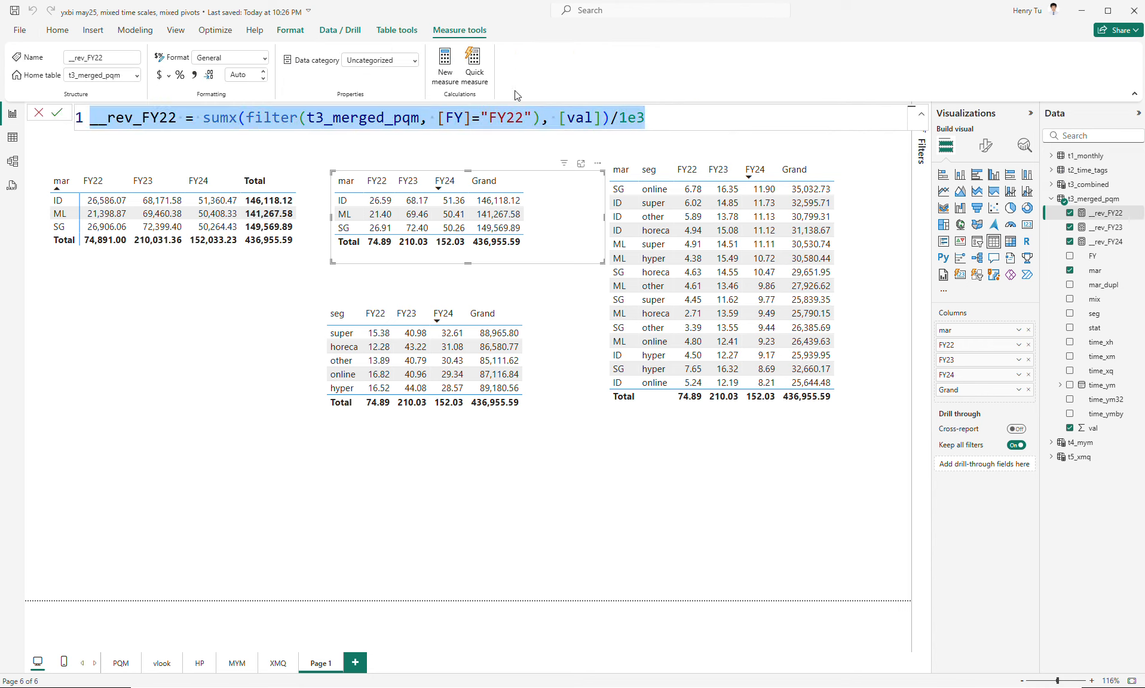
{"action": "left_click", "coordinate": [445, 63]}
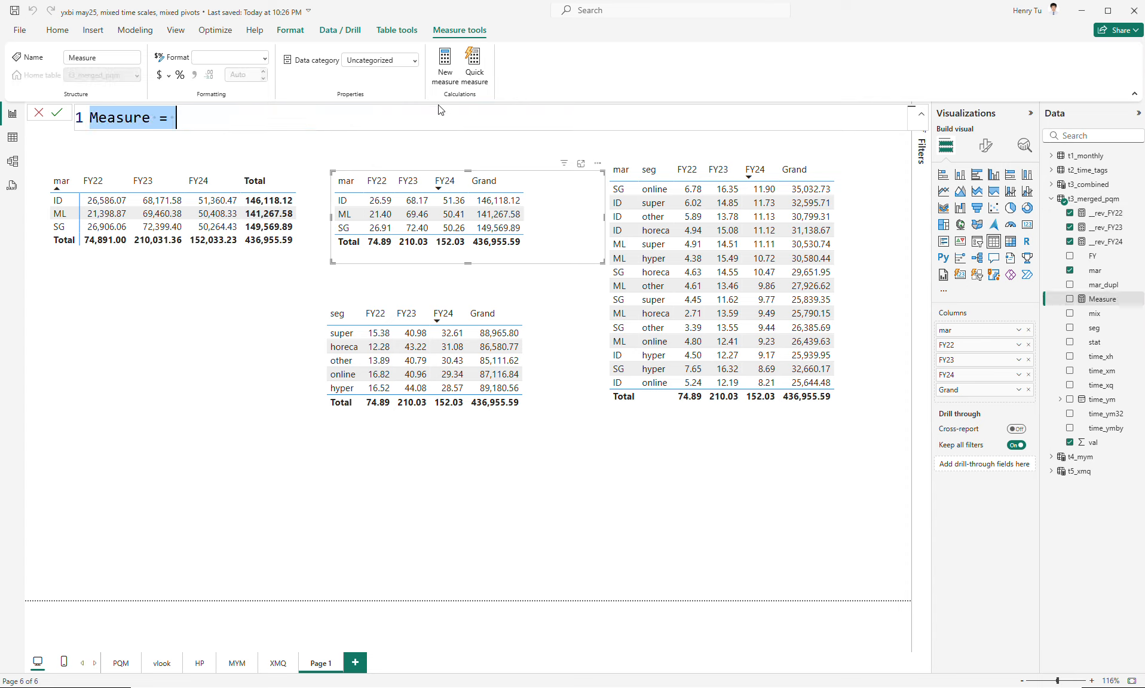
{"action": "key", "text": "ctrl+v"}
{"action": "left_click", "coordinate": [176, 118]}
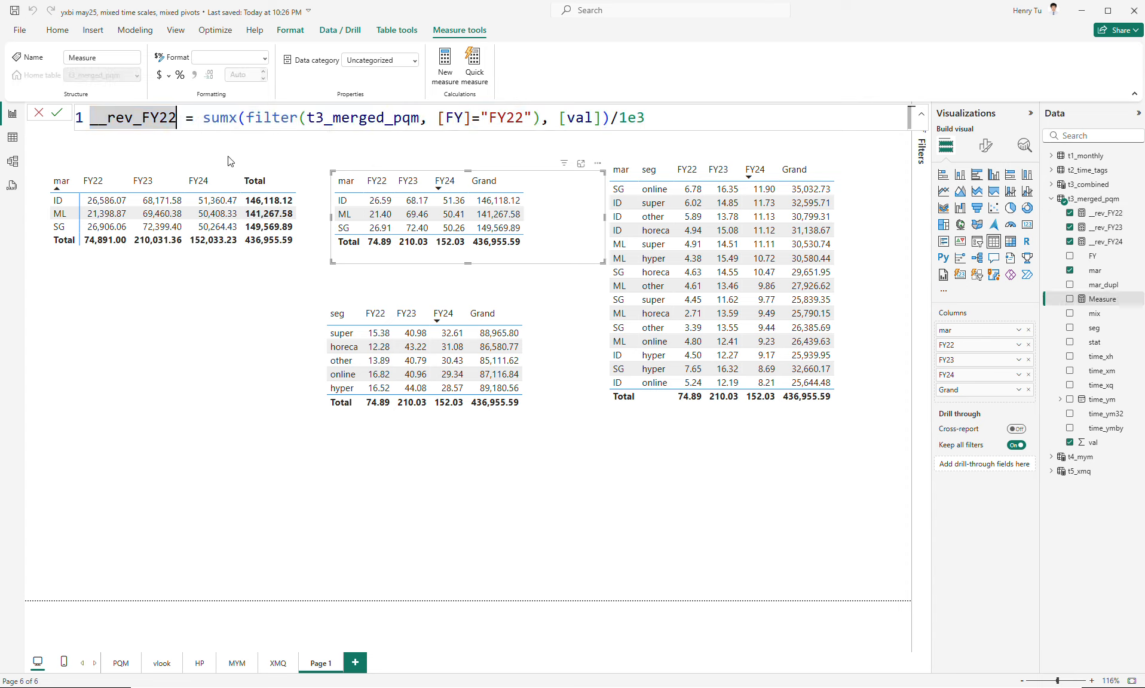
{"action": "key", "text": "BackSpace"}
{"action": "key", "text": "BackSpace"}
{"action": "key", "text": "BackSpace"}
{"action": "key", "text": "BackSpace"}
{"action": "type", "text": "HP"}
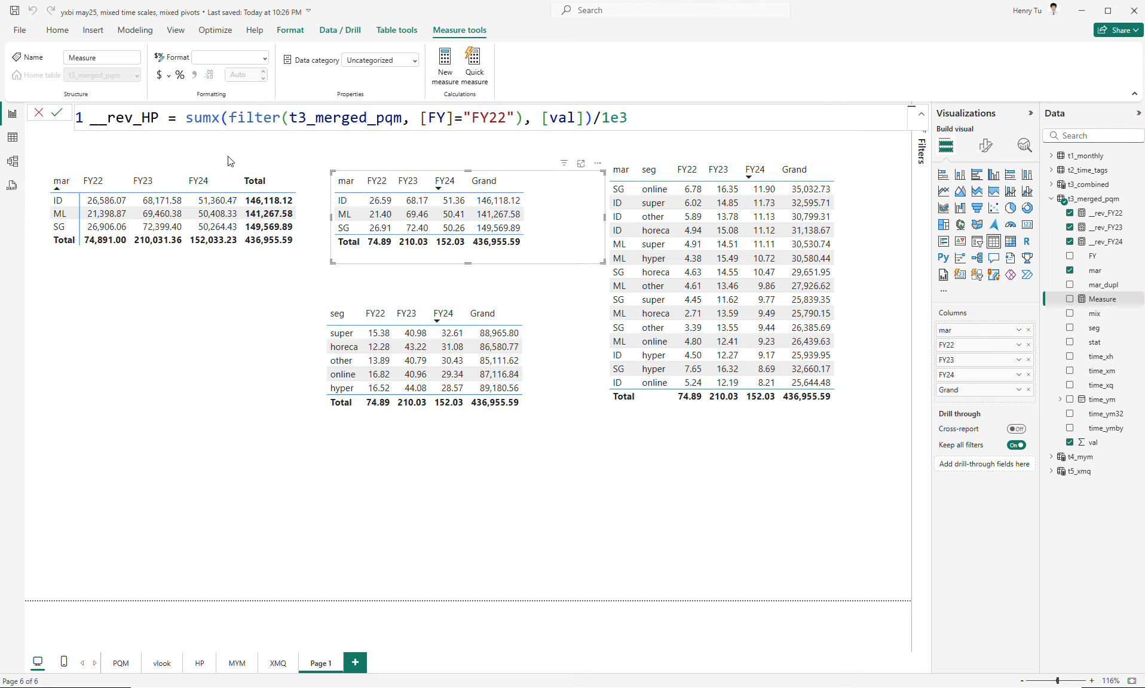
- Remove the FY22 filter from the __rev_HP measure so its formula is sumx(t3_merged_pqm, [val])/1e3
{"action": "left_click", "coordinate": [289, 118]}
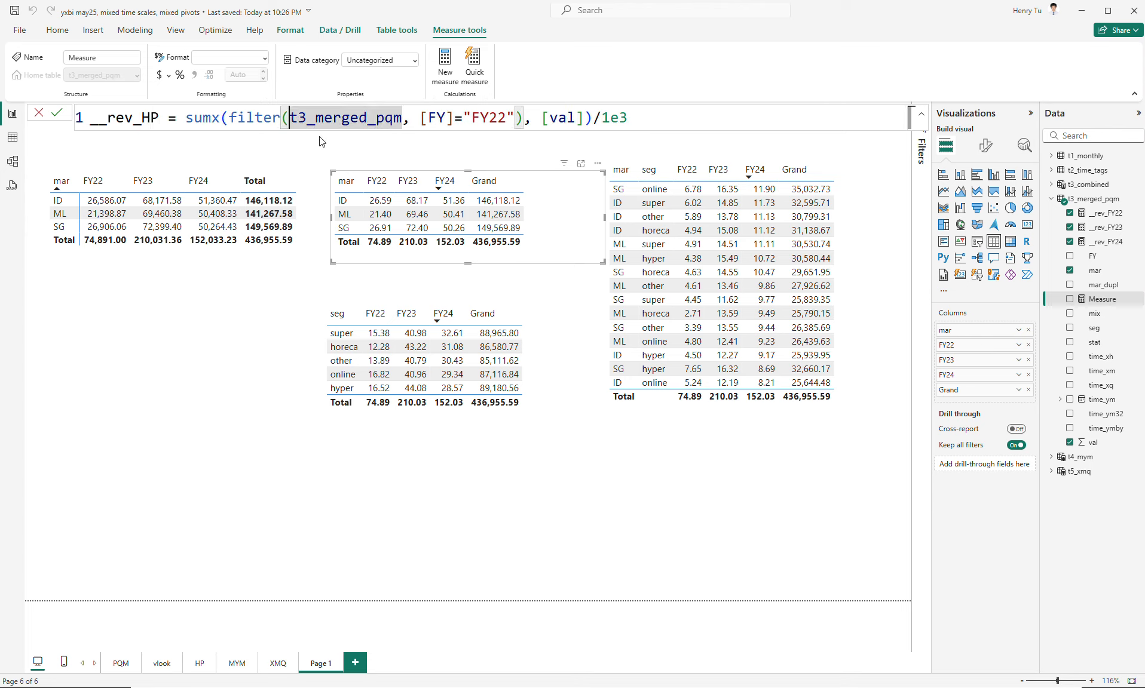
{"action": "key", "text": "BackSpace"}
{"action": "key", "text": "BackSpace"}
{"action": "key", "text": "BackSpace"}
{"action": "key", "text": "BackSpace"}
{"action": "key", "text": "BackSpace"}
{"action": "key", "text": "BackSpace"}
{"action": "key", "text": "BackSpace"}
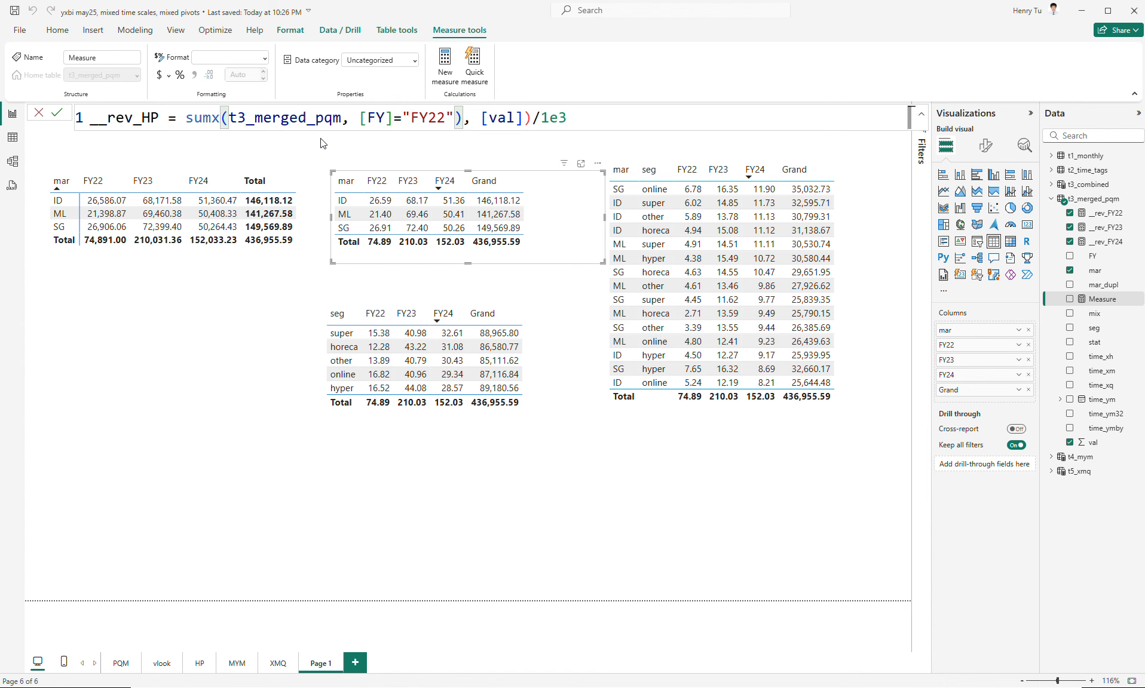
{"action": "key", "text": "ctrl+Right"}
{"action": "key", "text": "shift+Right"}
{"action": "key", "text": "shift+Right"}
{"action": "key", "text": "shift+Right"}
{"action": "key", "text": "shift+Right"}
{"action": "key", "text": "shift+Right"}
{"action": "key", "text": "shift+Right"}
{"action": "key", "text": "shift+Right"}
{"action": "key", "text": "shift+Right"}
{"action": "key", "text": "shift+Right"}
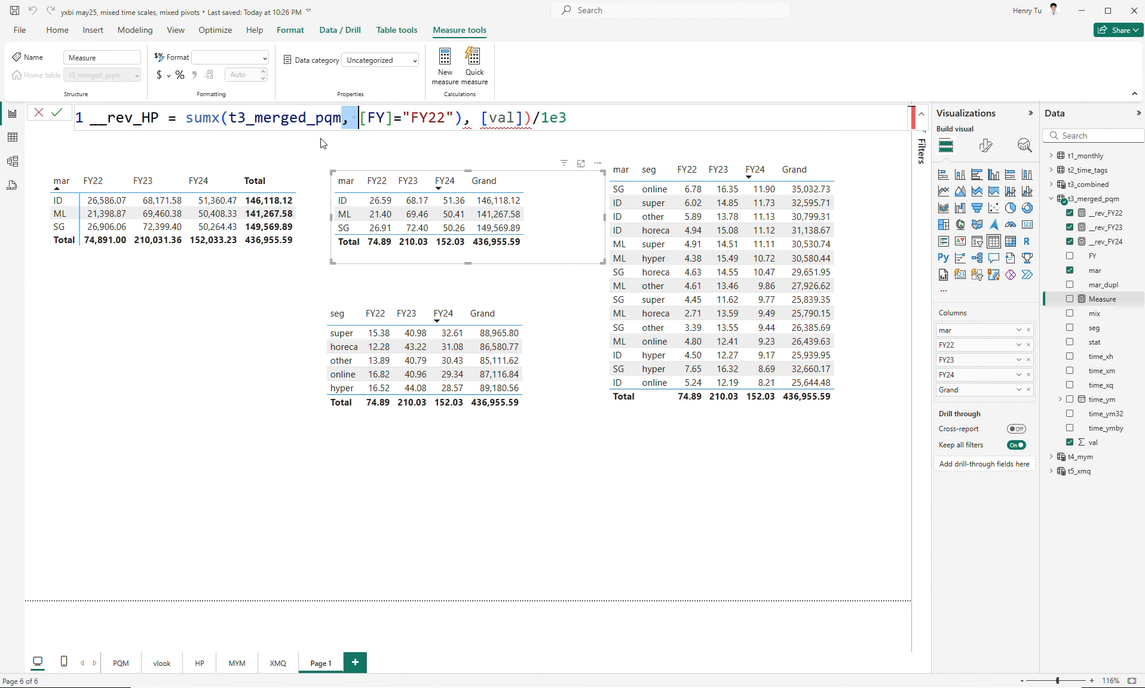
{"action": "key", "text": "shift+Right"}
{"action": "key", "text": "shift+Right"}
{"action": "key", "text": "shift+Right"}
{"action": "key", "text": "shift+Right"}
{"action": "key", "text": "shift+Right"}
{"action": "key", "text": "BackSpace"}
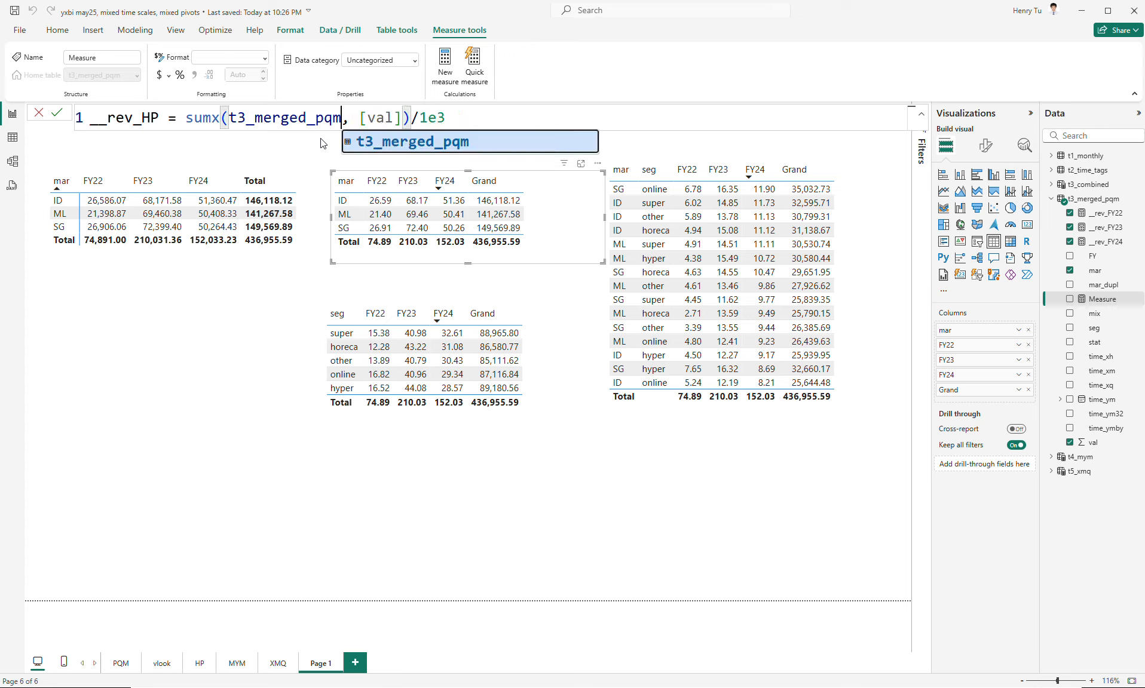
{"action": "key", "text": "Left"}
{"action": "key", "text": "Return"}
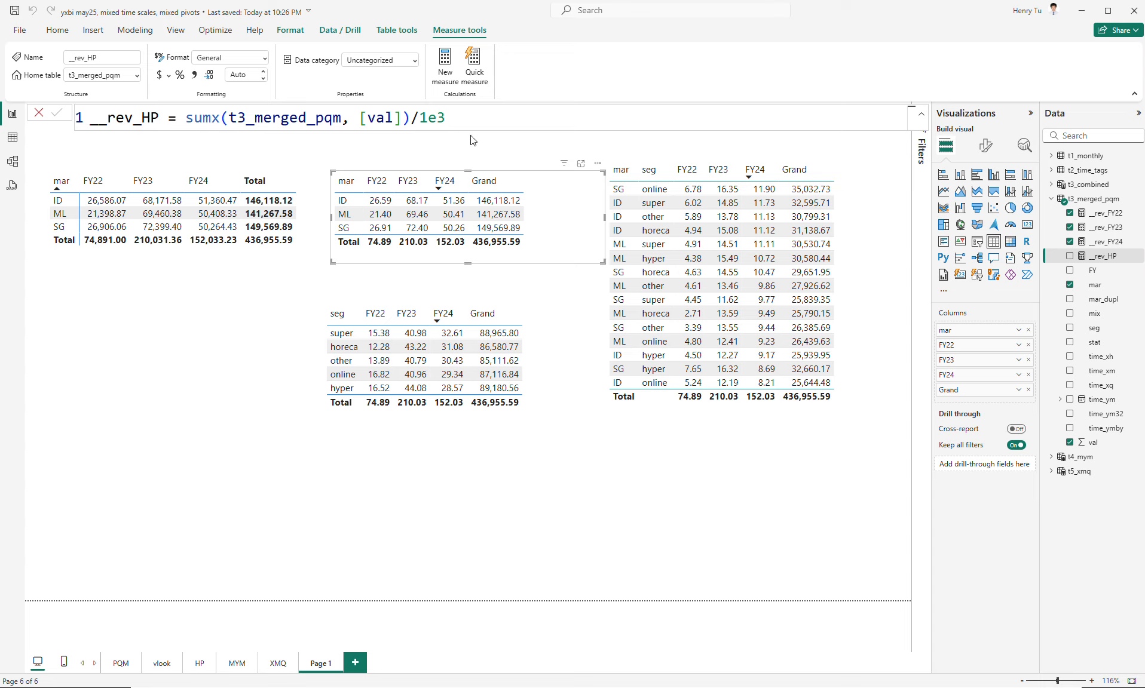
{"action": "double_click", "coordinate": [450, 118]}
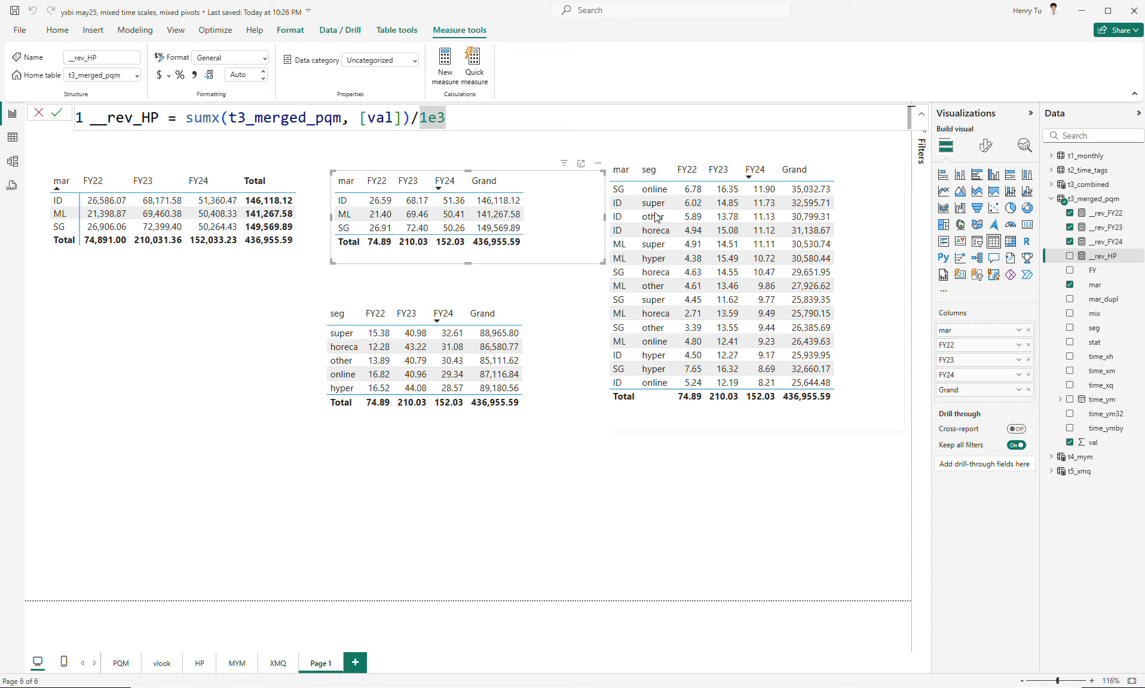
- Replace the market table's Grand column with the __rev_HP measure, renamed HP for this visual
{"action": "left_click", "coordinate": [1069, 257]}
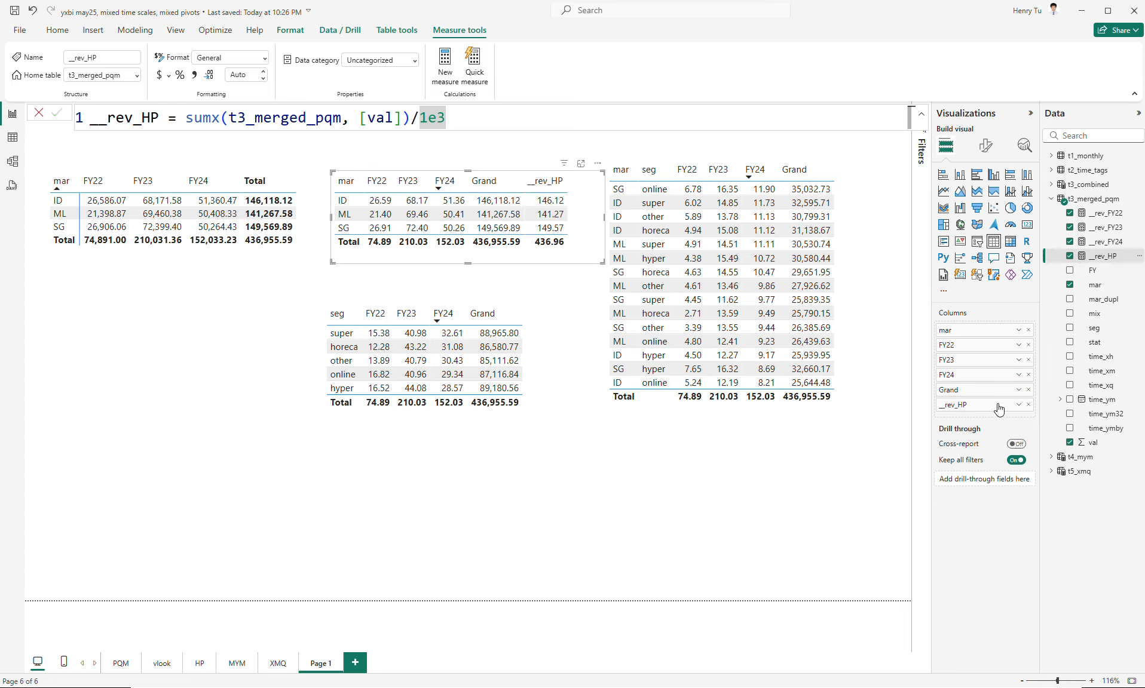
{"action": "double_click", "coordinate": [959, 405]}
{"action": "type", "text": "HP"}
{"action": "key", "text": "Return"}
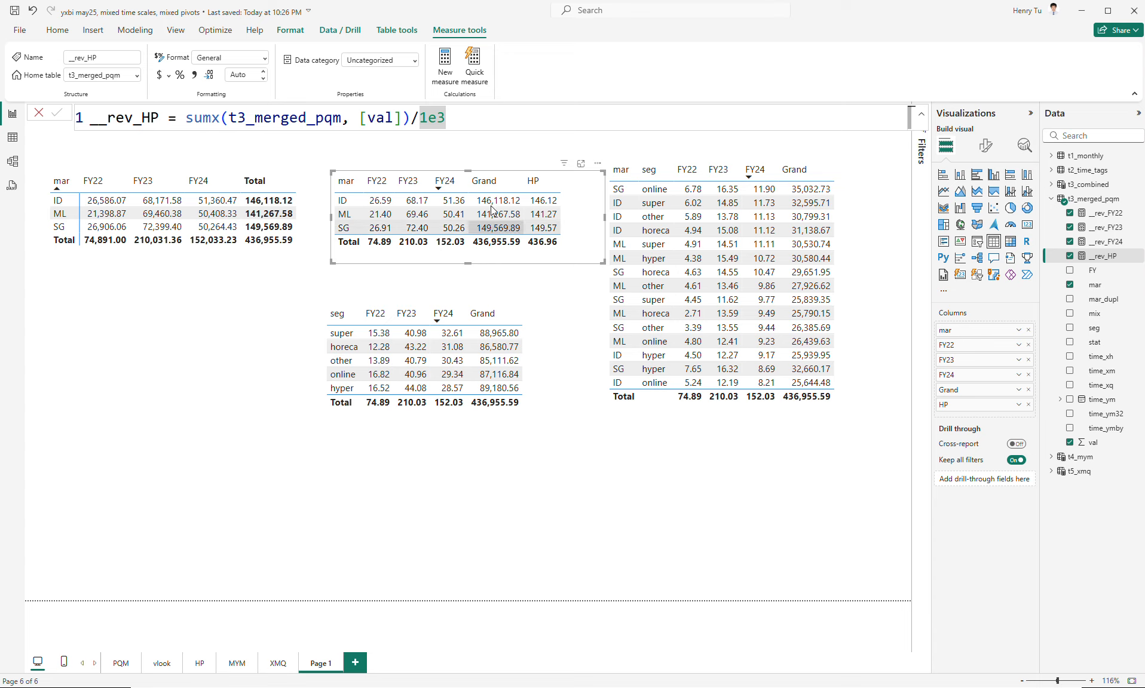
{"action": "left_click_drag", "start_coordinate": [1027, 393], "coordinate": [1046, 472]}
{"action": "left_click", "coordinate": [1028, 390]}
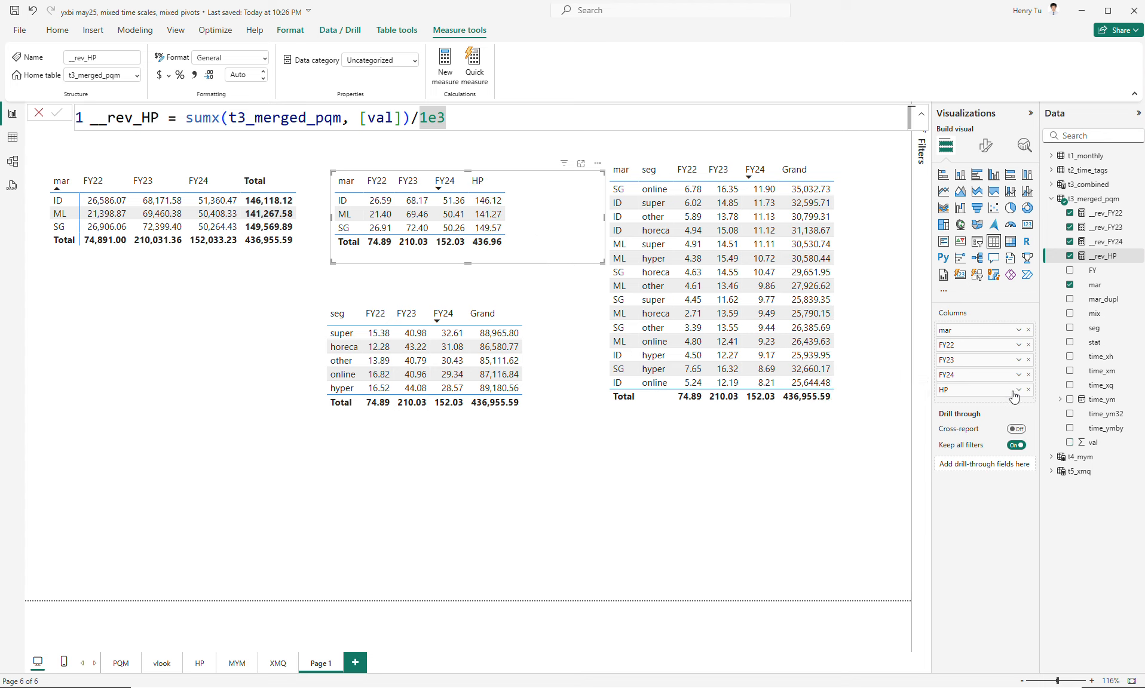
- Replace the Grand column in the segment table with the __rev_HP measure
{"action": "left_click", "coordinate": [565, 365]}
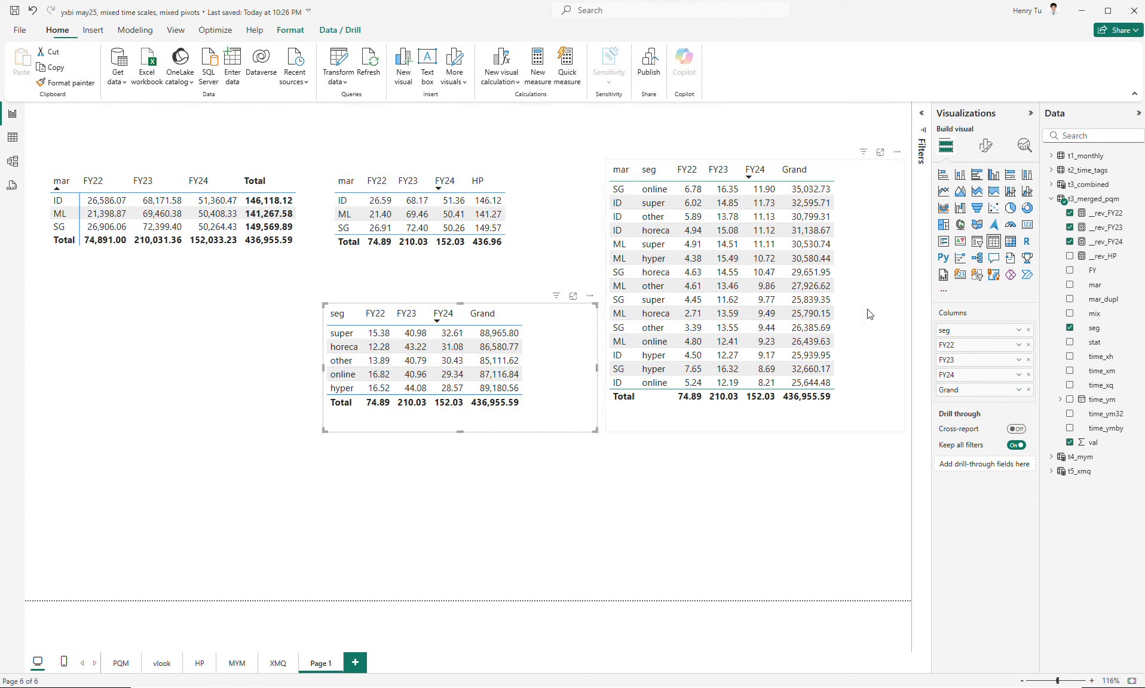
{"action": "left_click", "coordinate": [1070, 256]}
{"action": "left_click", "coordinate": [1028, 390]}
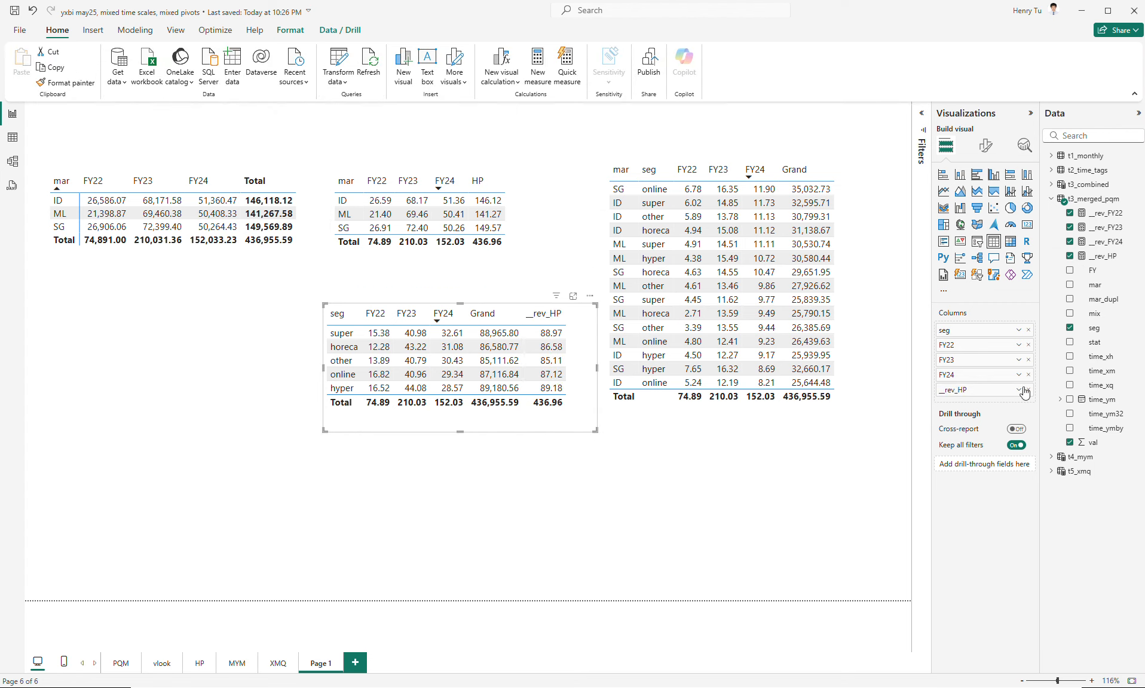
- Replace the Grand column in the market-segment table with the __rev_HP measure
{"action": "left_click", "coordinate": [863, 282]}
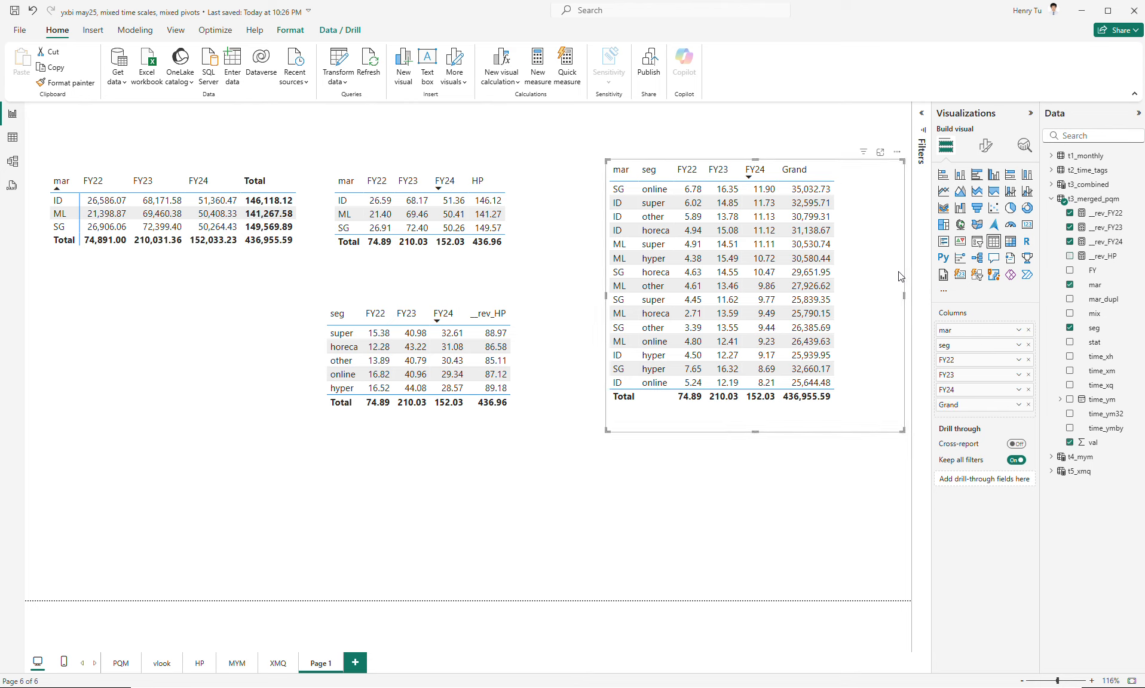
{"action": "left_click", "coordinate": [1070, 257]}
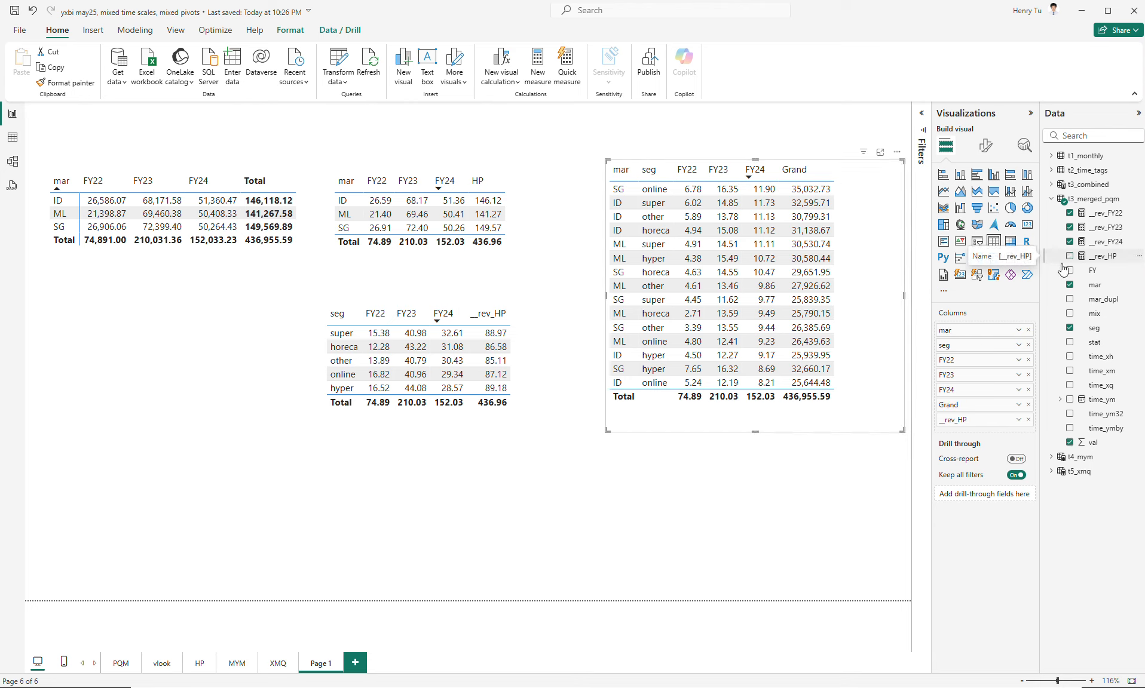
{"action": "left_click", "coordinate": [1028, 405]}
- Narrow the market-segment table and the segment table to fit their columns
{"action": "left_click_drag", "start_coordinate": [902, 431], "coordinate": [839, 431]}
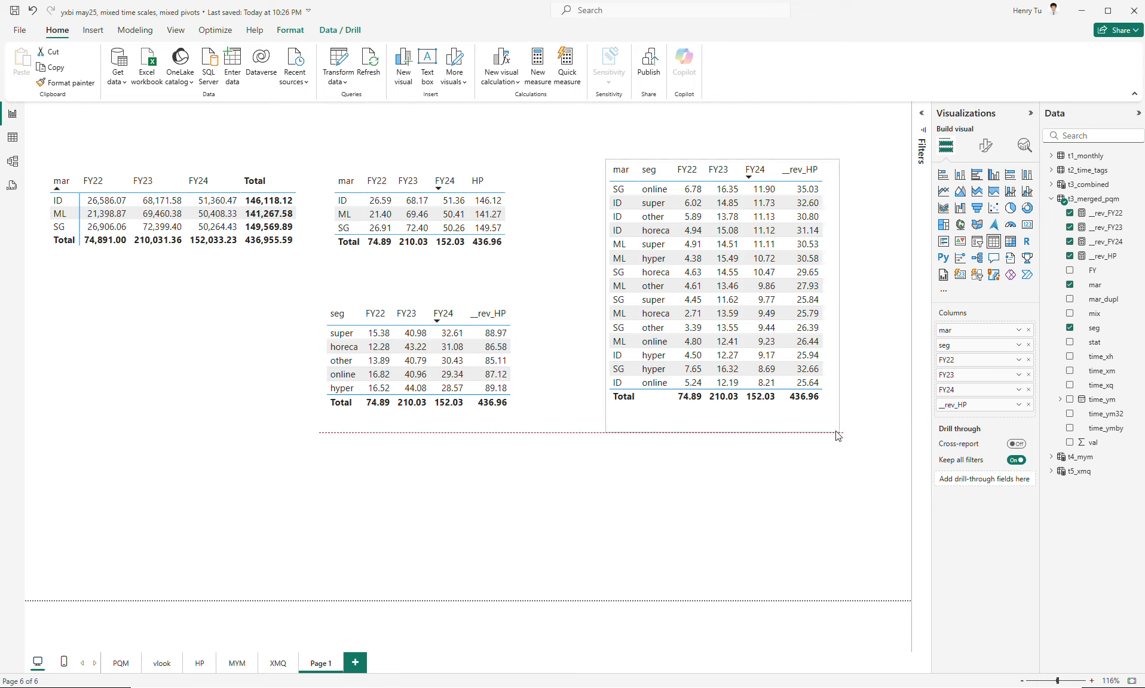
{"action": "left_click", "coordinate": [576, 410]}
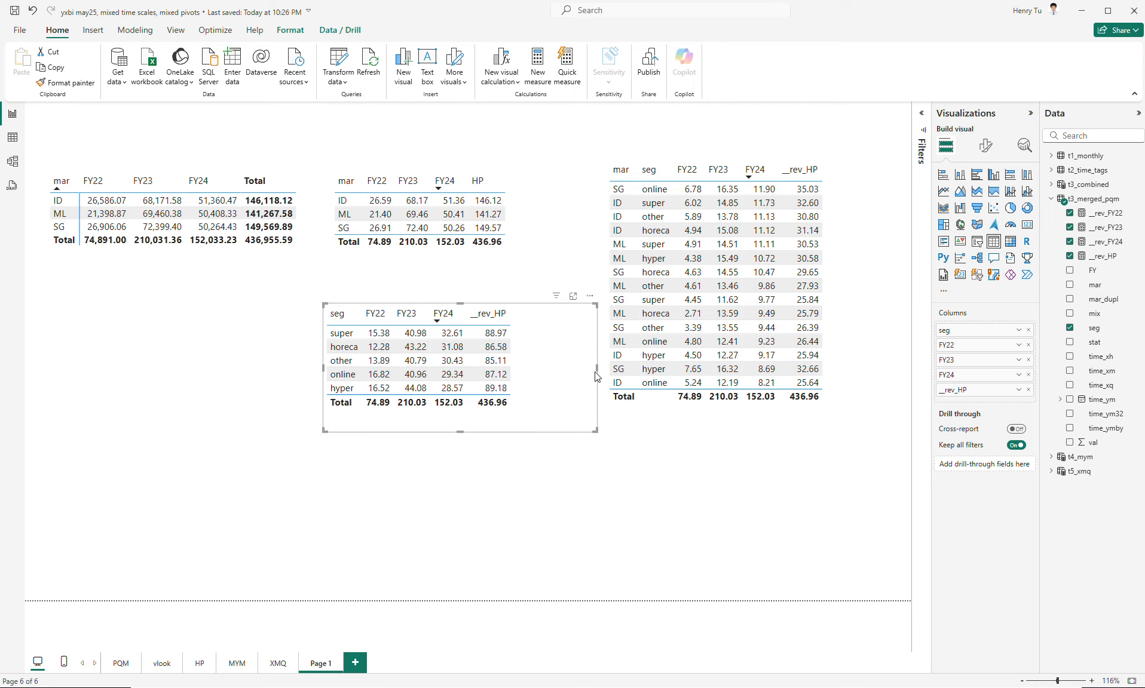
{"action": "left_click_drag", "start_coordinate": [595, 362], "coordinate": [533, 367]}
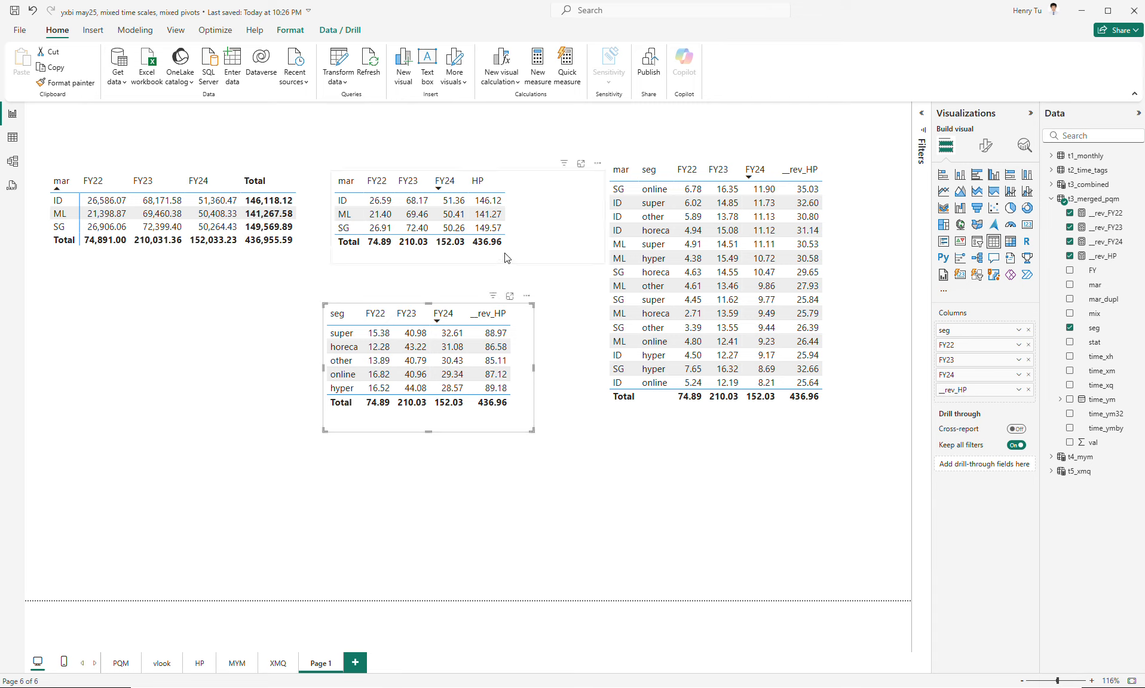
- Narrow the market table and reposition the segment table directly beneath it, beside the market-segment table
{"action": "left_click", "coordinate": [587, 248]}
{"action": "left_click_drag", "start_coordinate": [604, 216], "coordinate": [567, 228]}
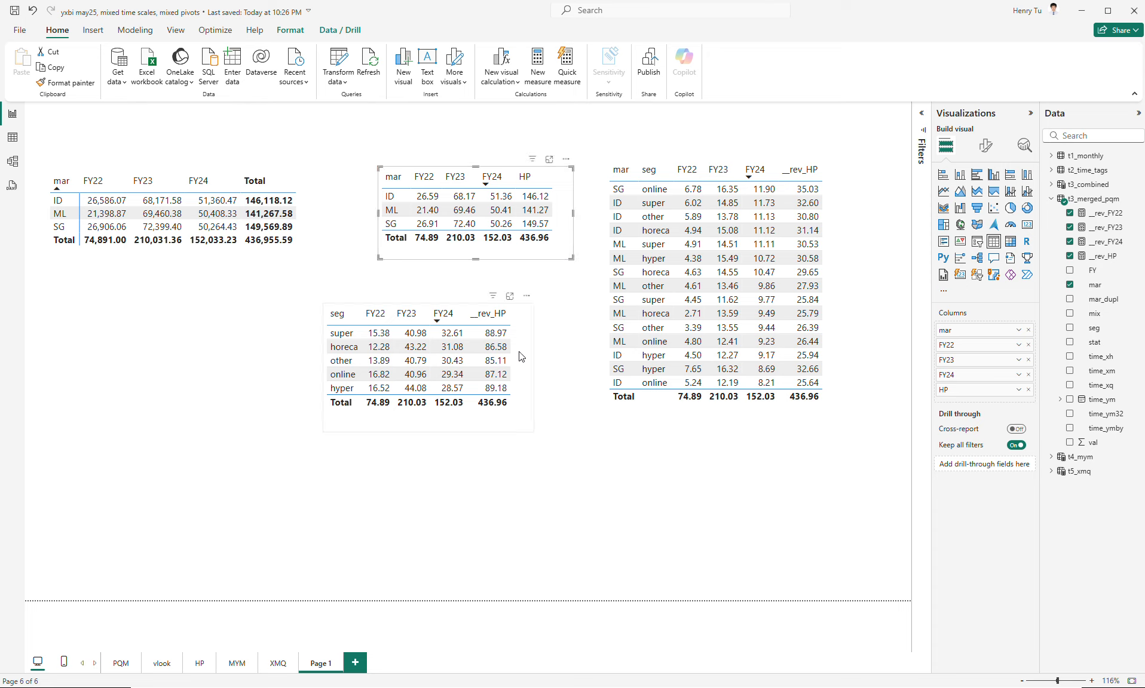
{"action": "left_click_drag", "start_coordinate": [521, 373], "coordinate": [574, 356]}
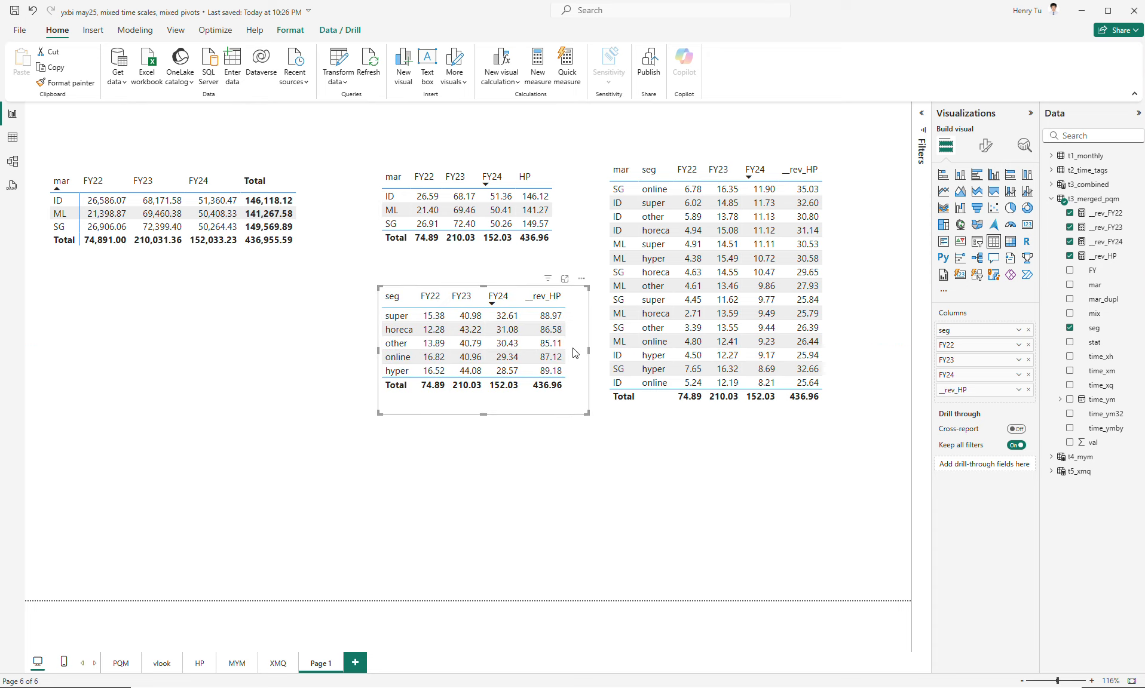
- Display the __rev_FY22 measure's formula, and nudge and slightly shorten the segment table
{"action": "left_click", "coordinate": [1106, 213]}
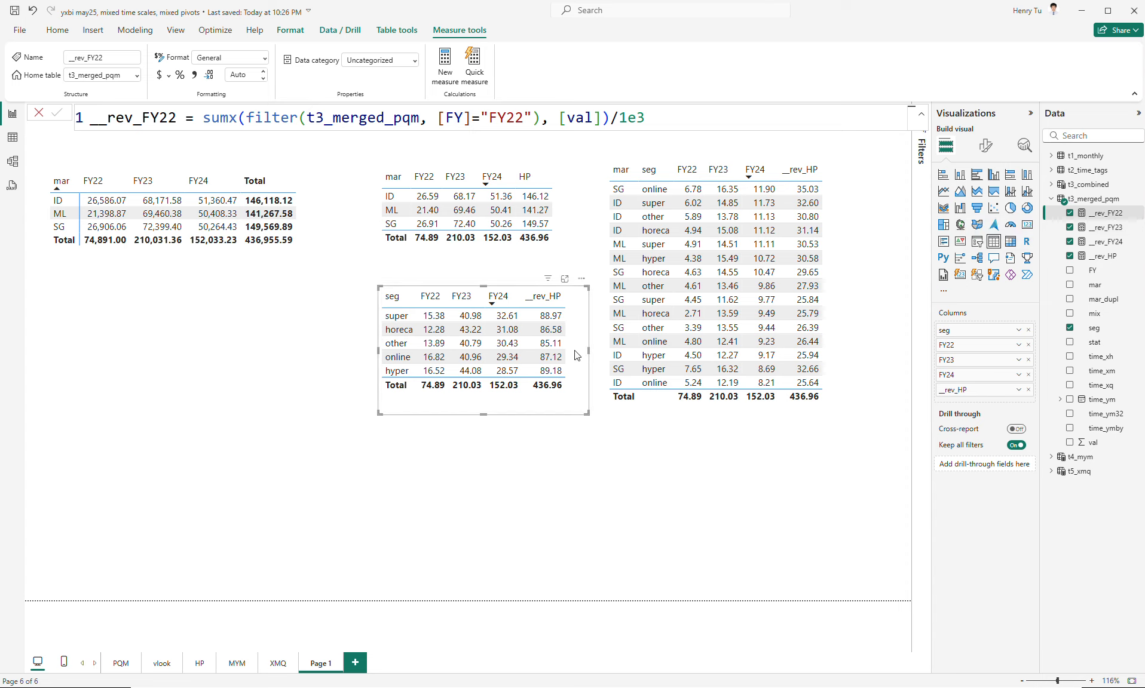
{"action": "left_click_drag", "start_coordinate": [576, 355], "coordinate": [568, 349]}
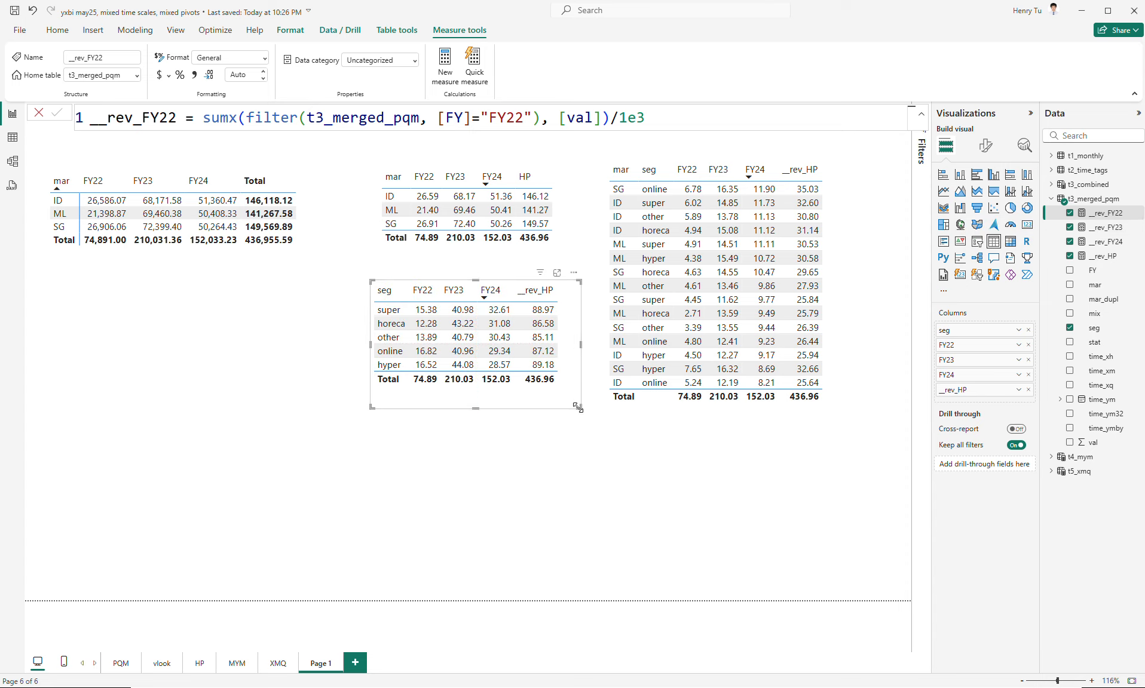
{"action": "left_click_drag", "start_coordinate": [579, 408], "coordinate": [576, 400]}
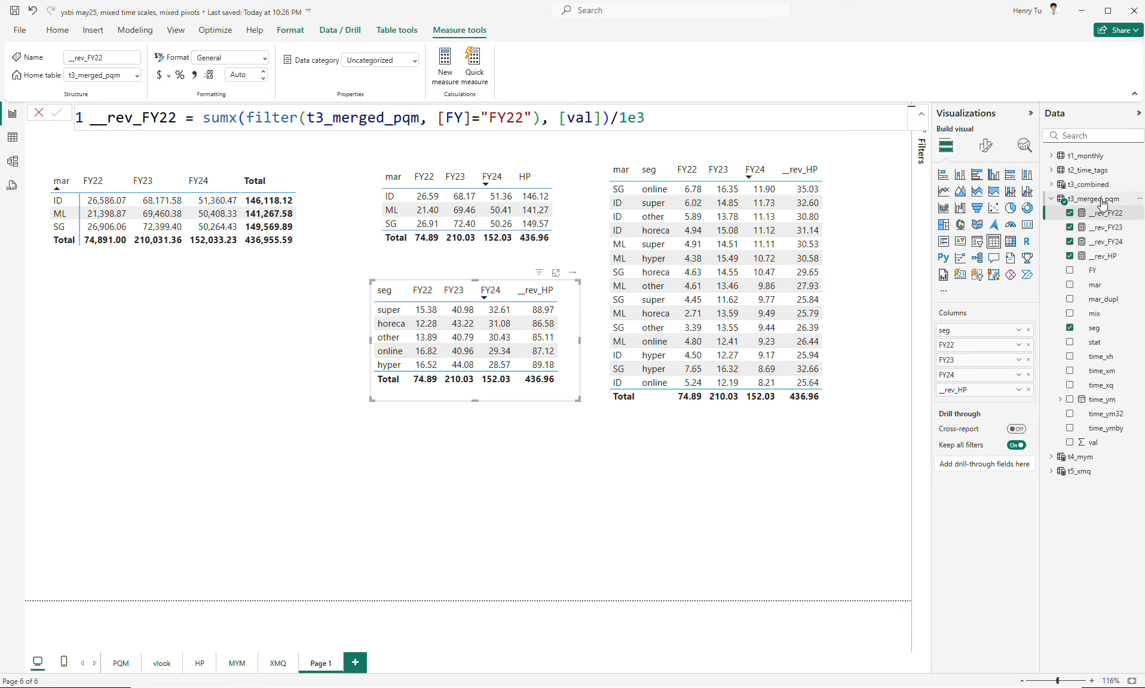
- Temporarily add the sum of val to the segment table for comparison with __rev_HP, remove it and narrow the table again
{"action": "left_click", "coordinate": [1069, 442]}
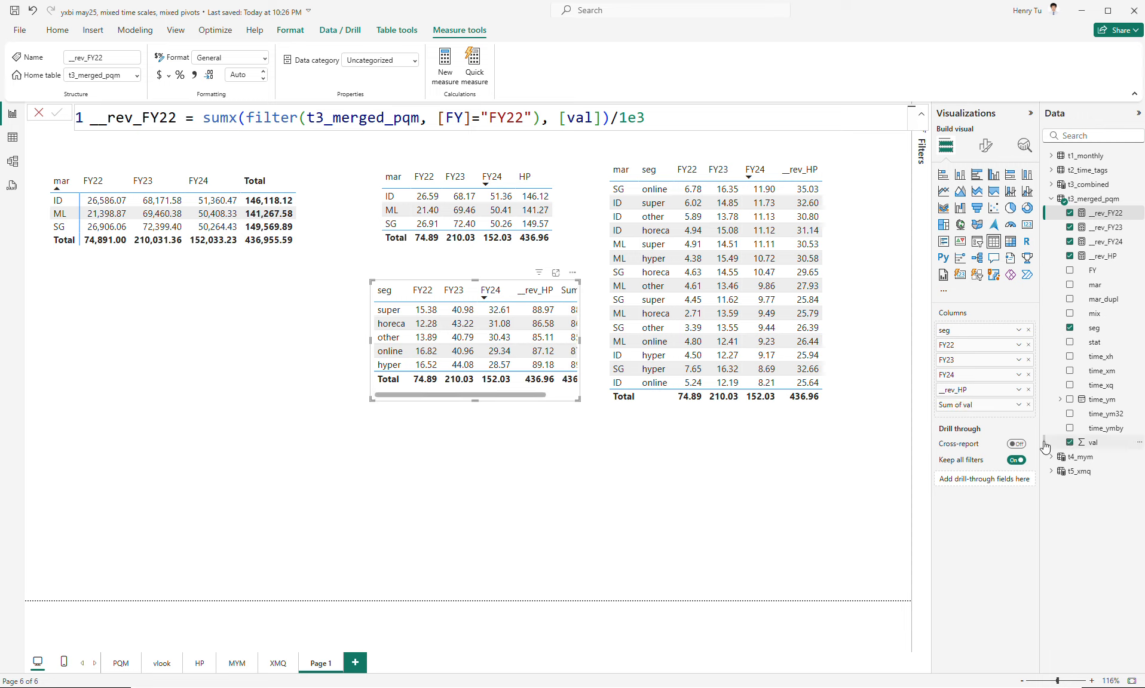
{"action": "left_click", "coordinate": [555, 396]}
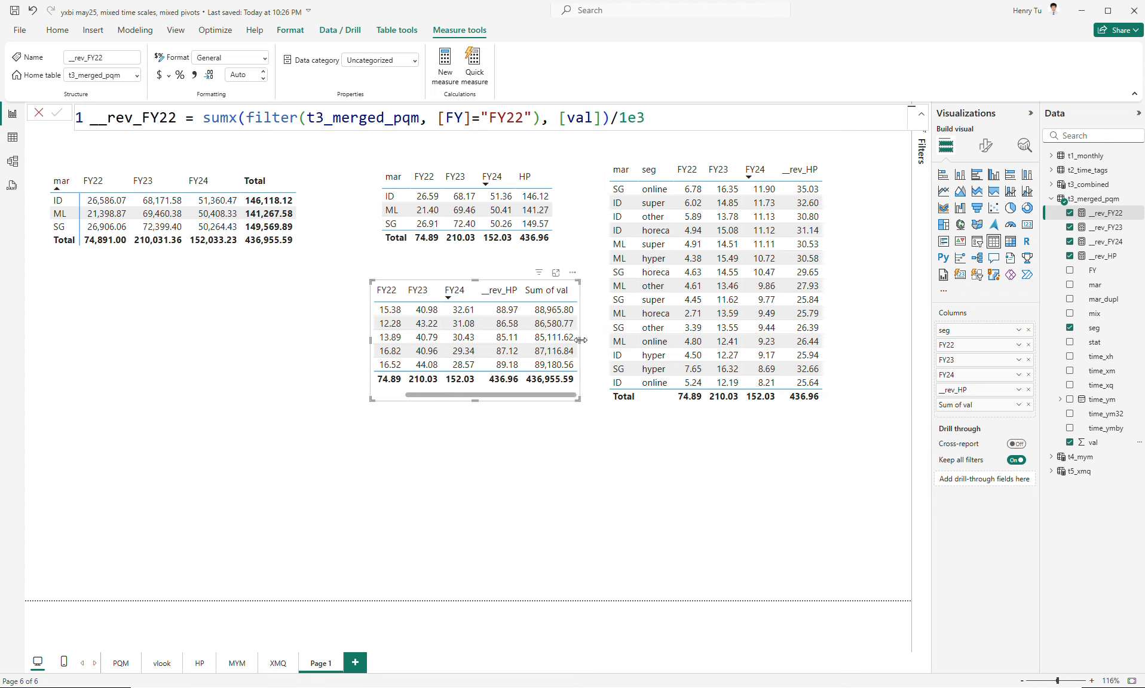
{"action": "left_click_drag", "start_coordinate": [585, 345], "coordinate": [600, 345]}
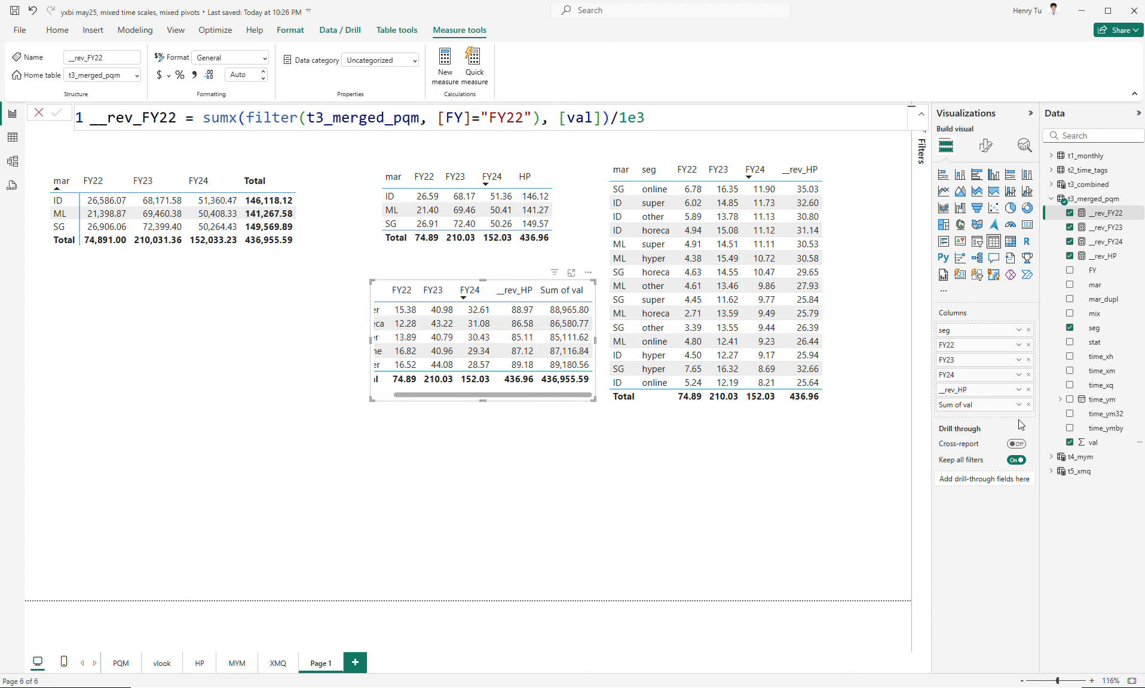
{"action": "left_click", "coordinate": [1028, 404]}
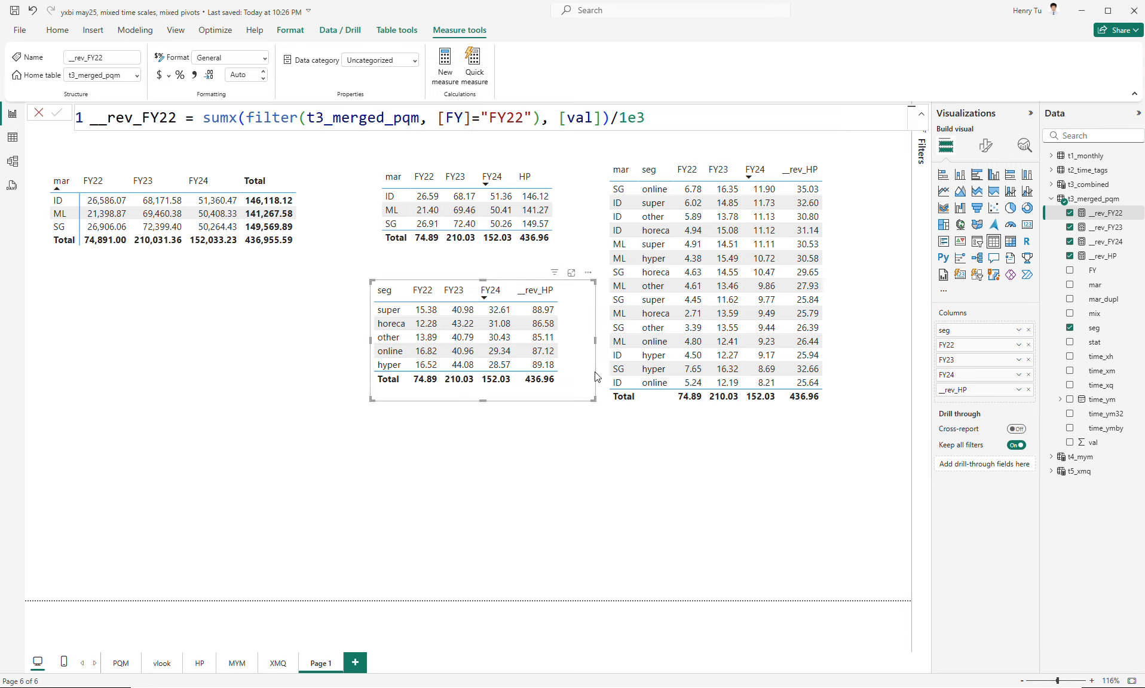
{"action": "left_click_drag", "start_coordinate": [595, 340], "coordinate": [572, 342]}
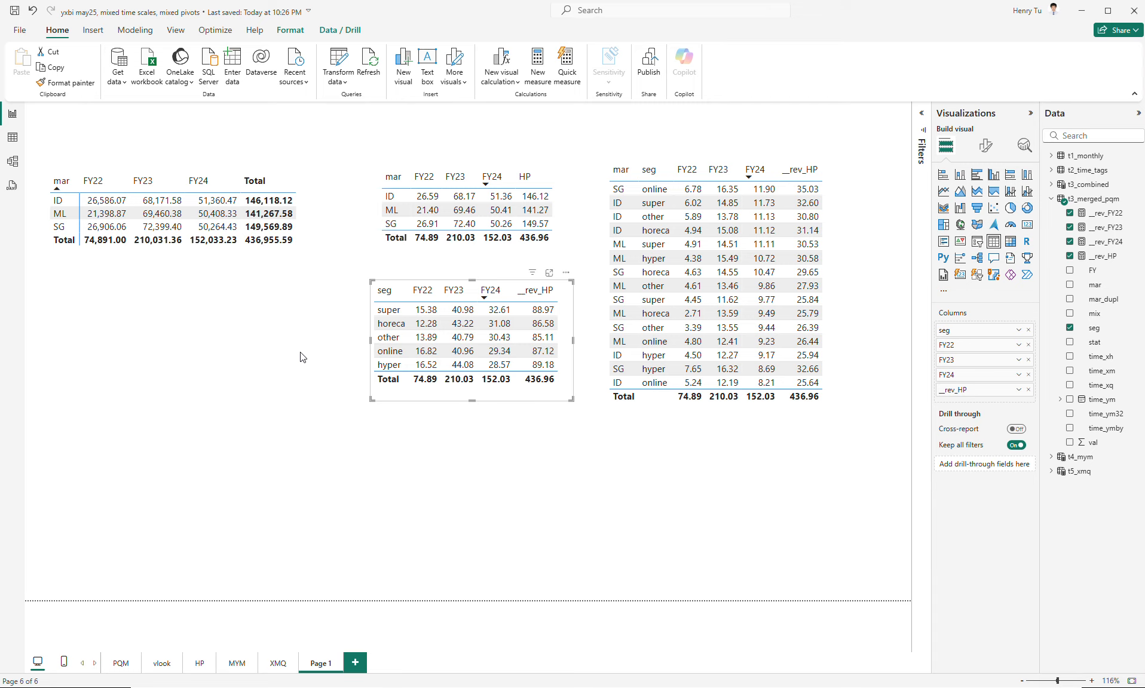
{"action": "left_click", "coordinate": [281, 355]}
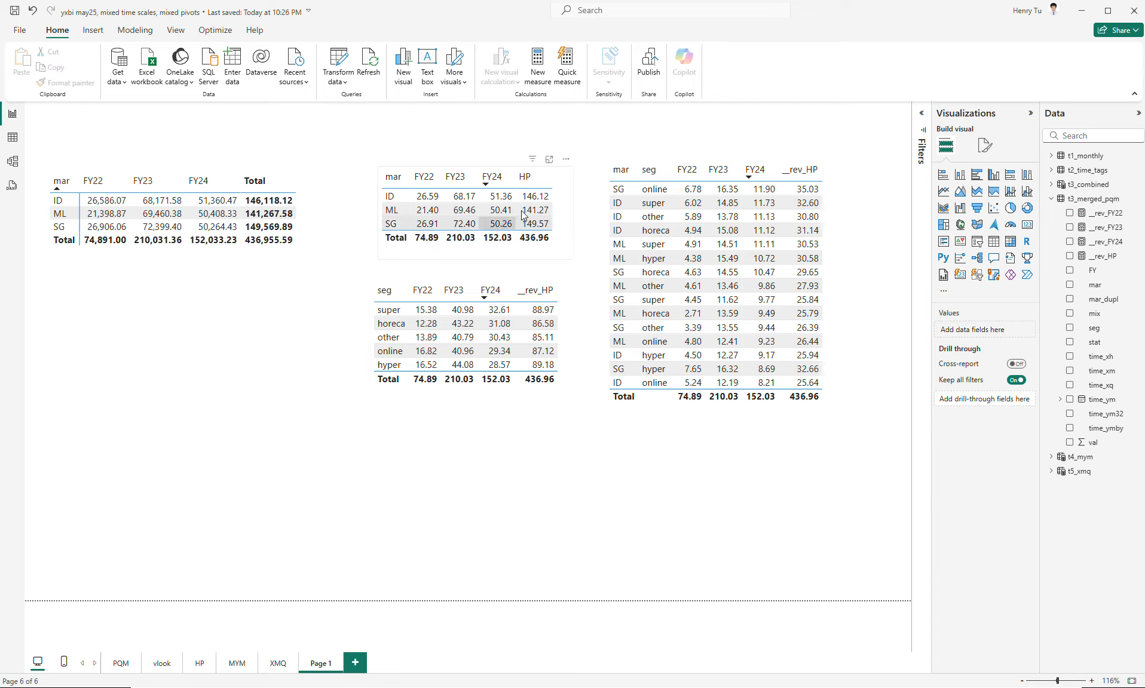
- Sort the market table in descending order by FY22, FY23 and FY24 in turn, ending with HP
{"action": "left_click", "coordinate": [428, 180]}
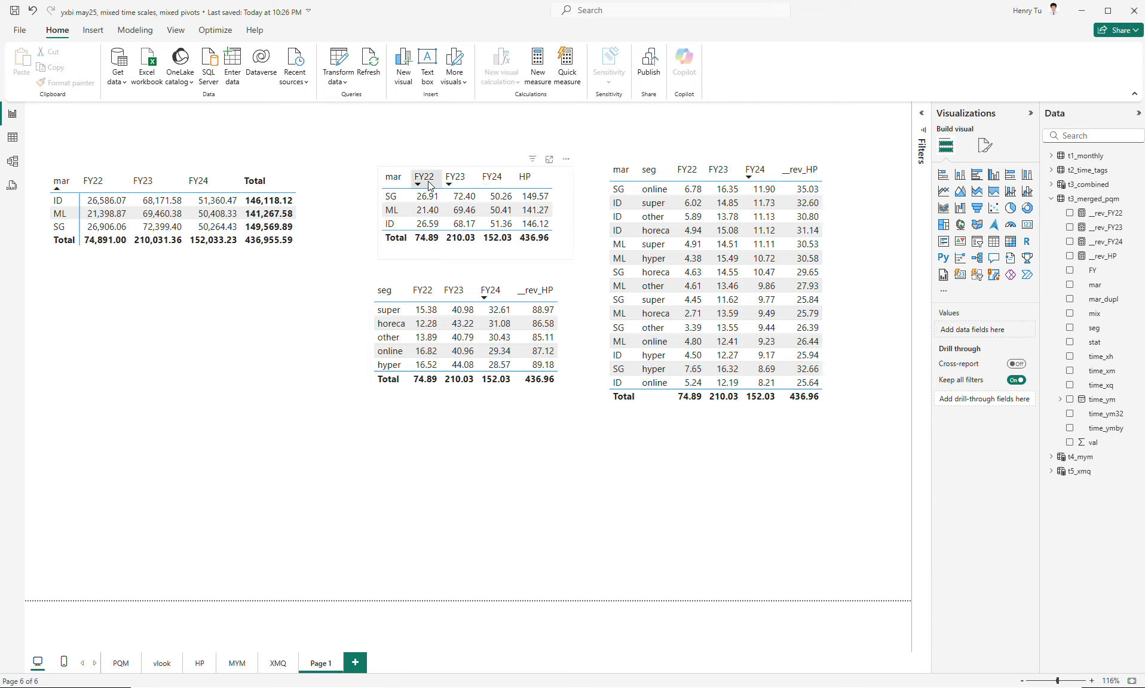
{"action": "left_click", "coordinate": [462, 180]}
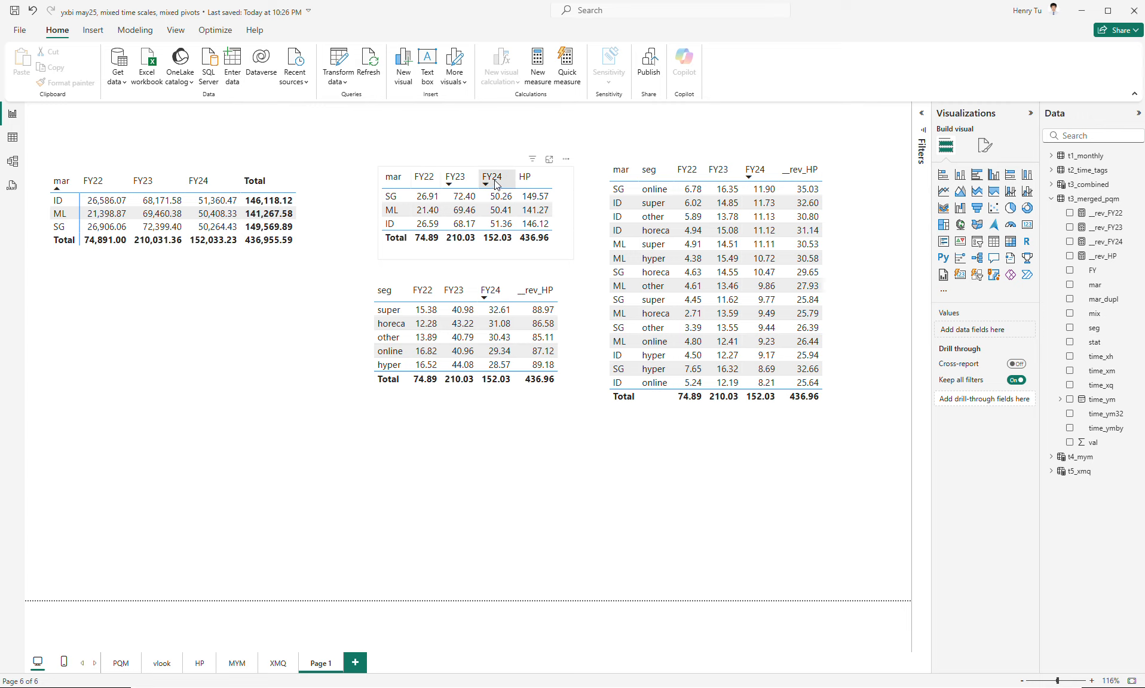
{"action": "left_click", "coordinate": [493, 180]}
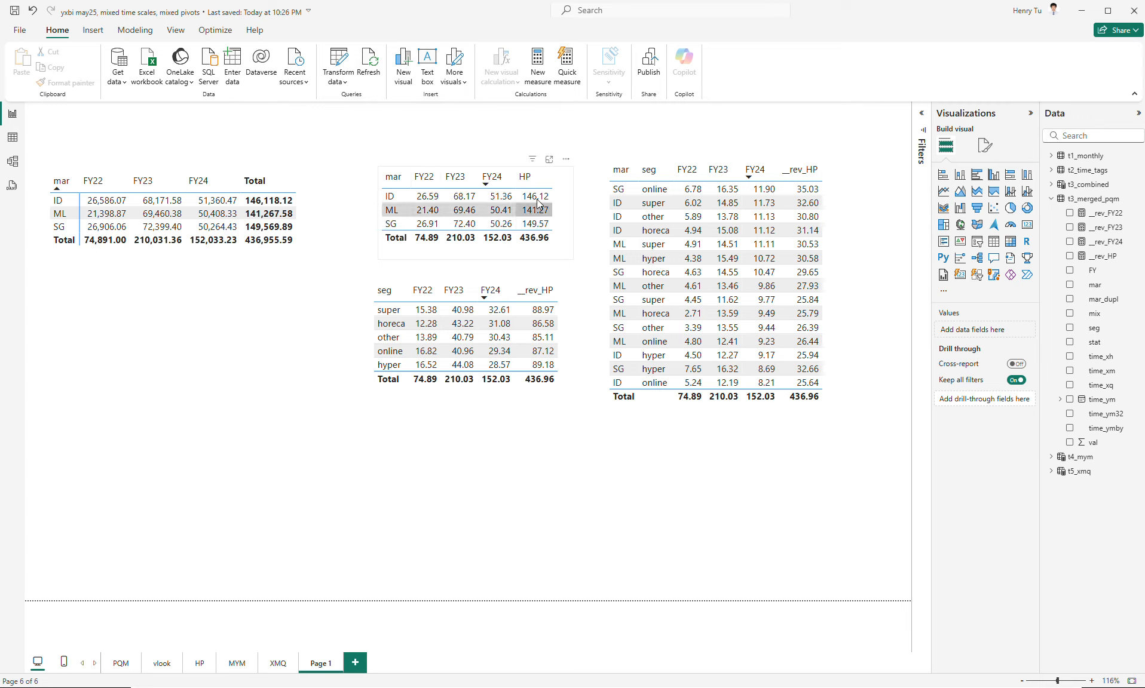
{"action": "left_click", "coordinate": [524, 179]}
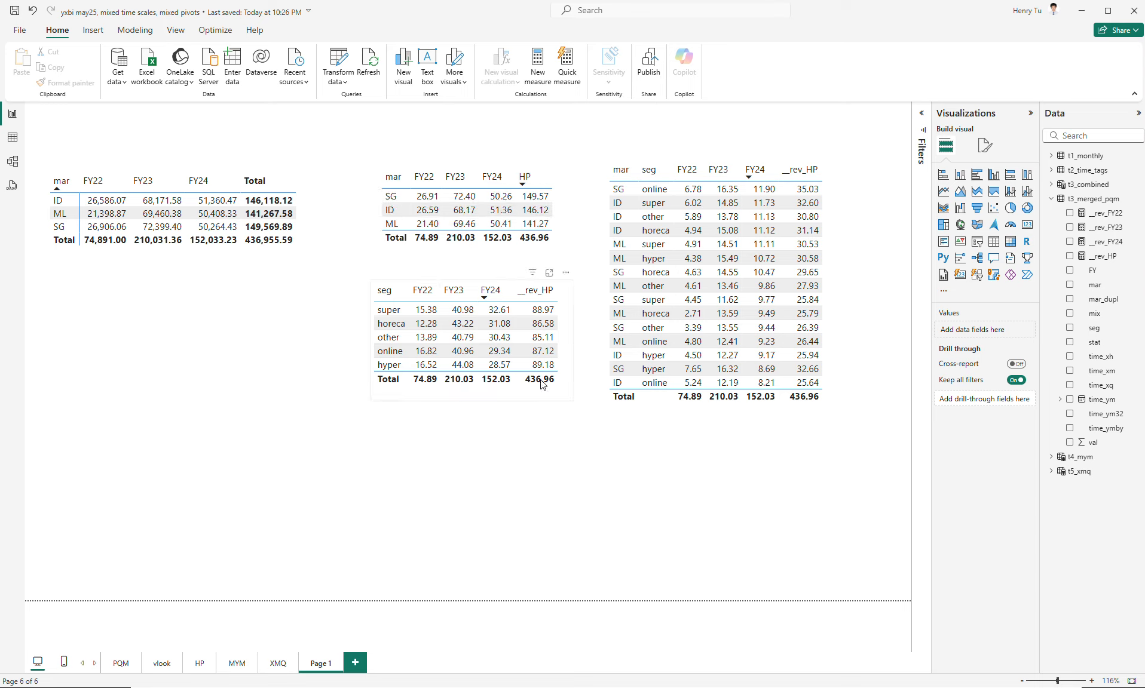